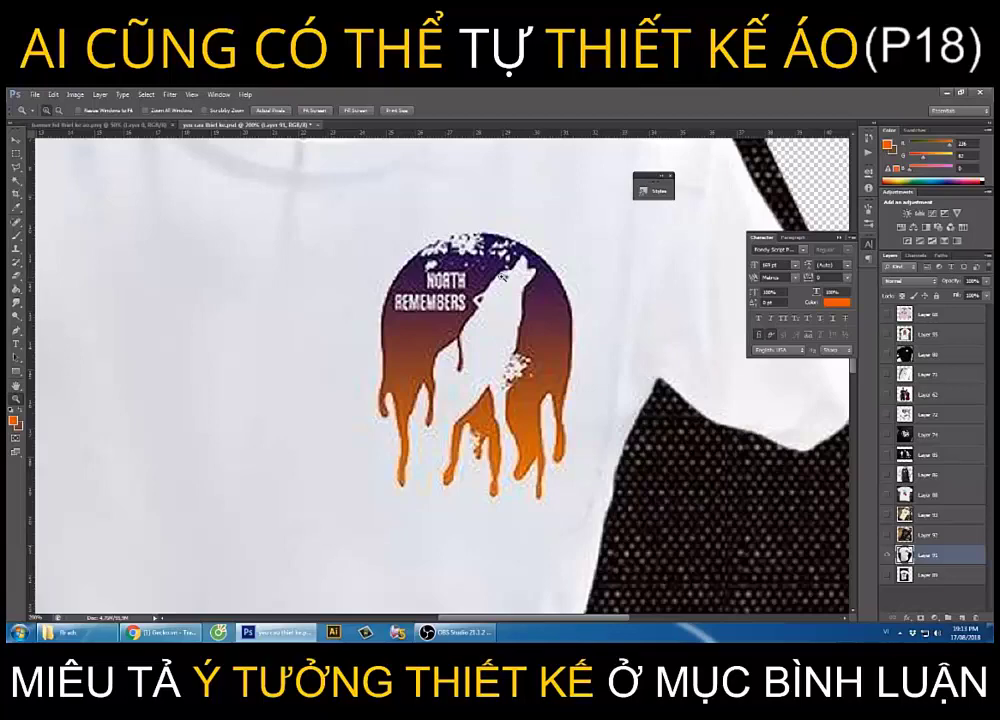
# Create a new transparent document 28,01 × 40,01 cm at 72 pixels/inch.
pyautogui.click(35, 94)
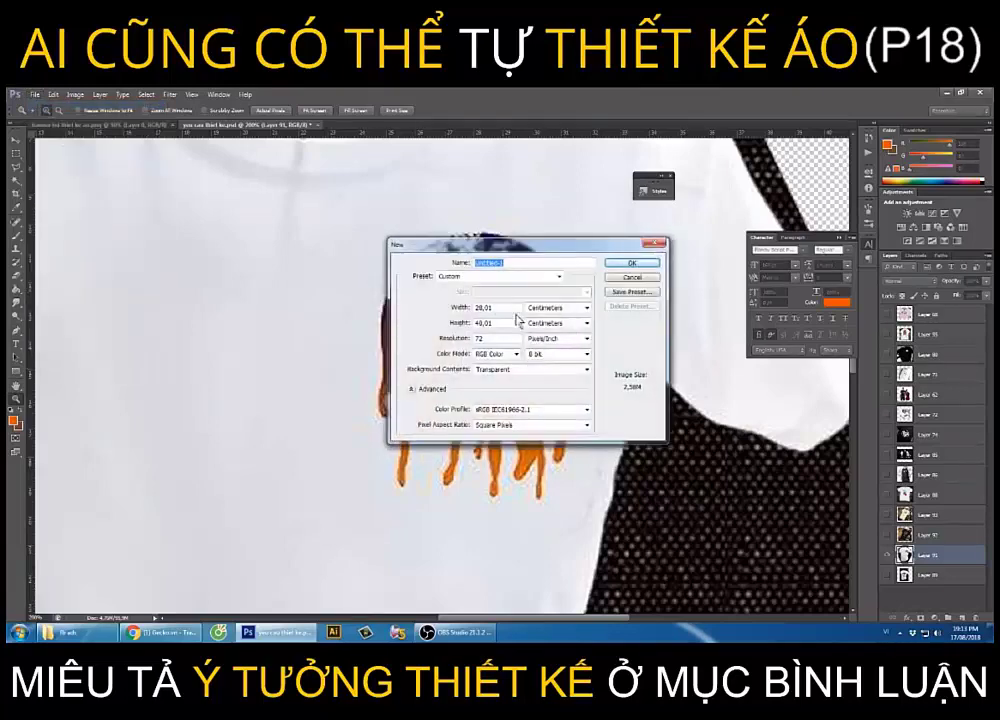
pyautogui.doubleClick(483, 308)
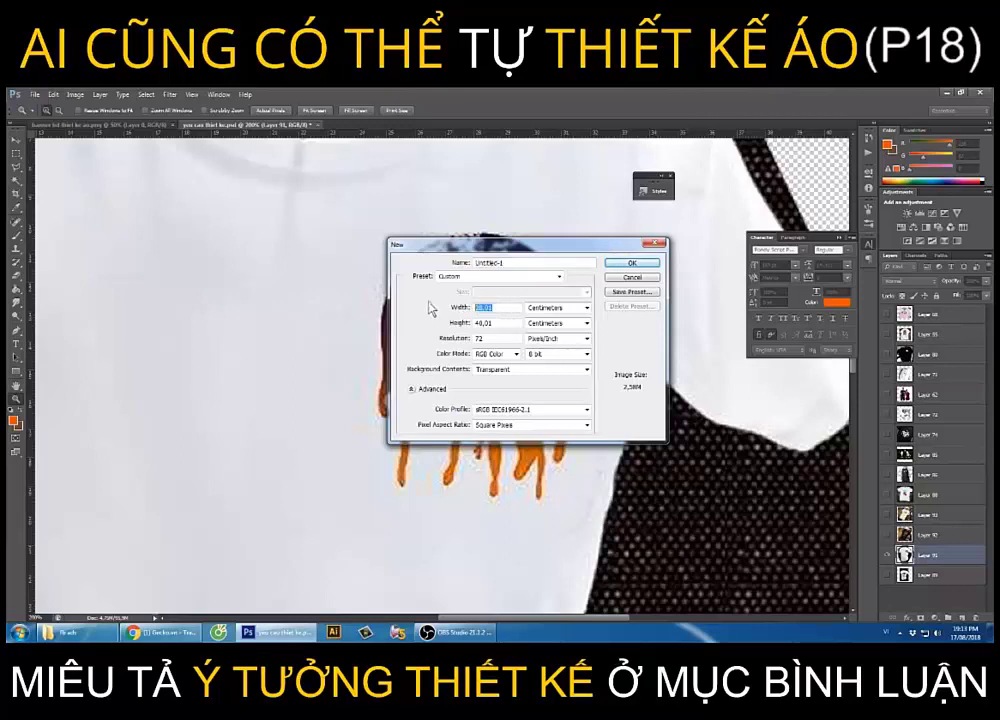
pyautogui.write('28,01')
pyautogui.press('Tab')
pyautogui.hotkey('shift', 'Tab')
pyautogui.hotkey('alt', 'Down')
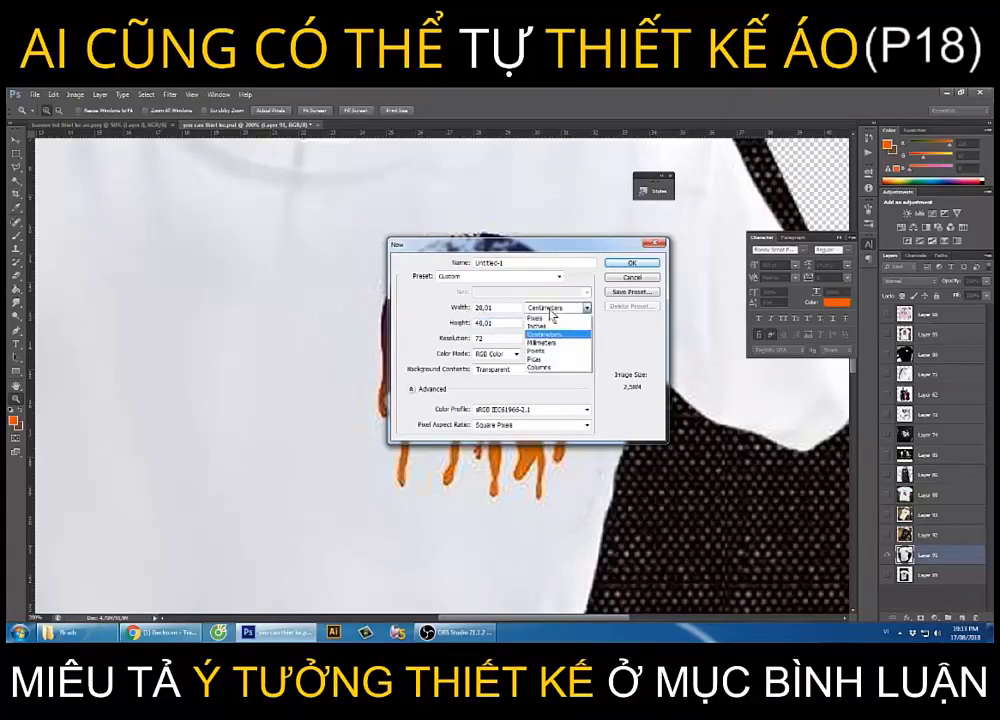
pyautogui.press('Return')
pyautogui.press('Tab')
pyautogui.press('Tab')
pyautogui.press('Tab')
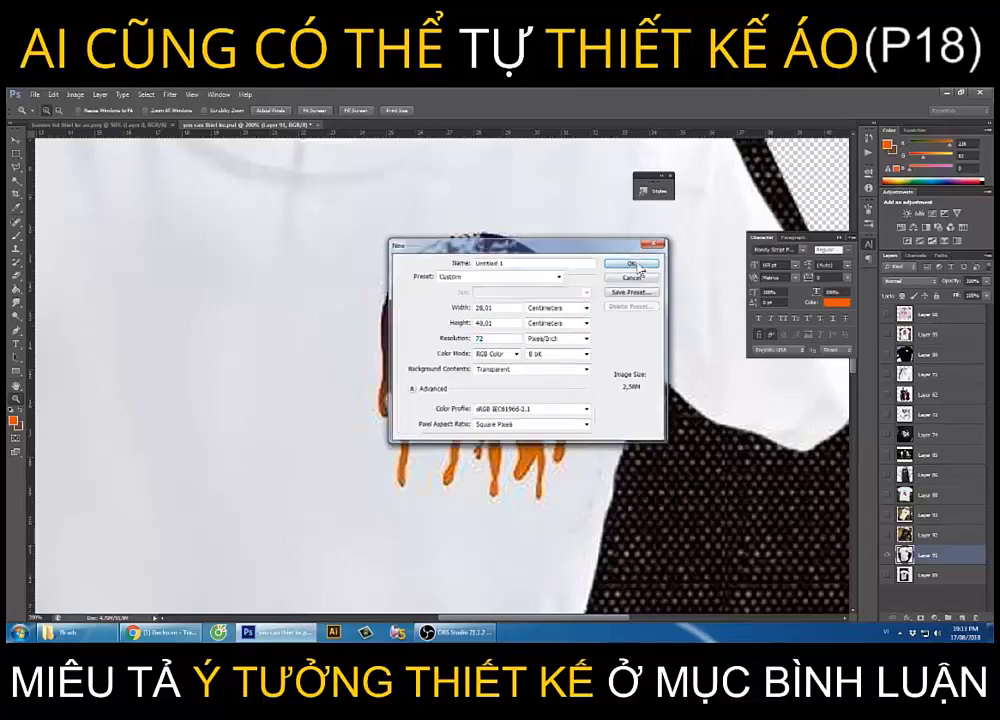
pyautogui.click(633, 264)
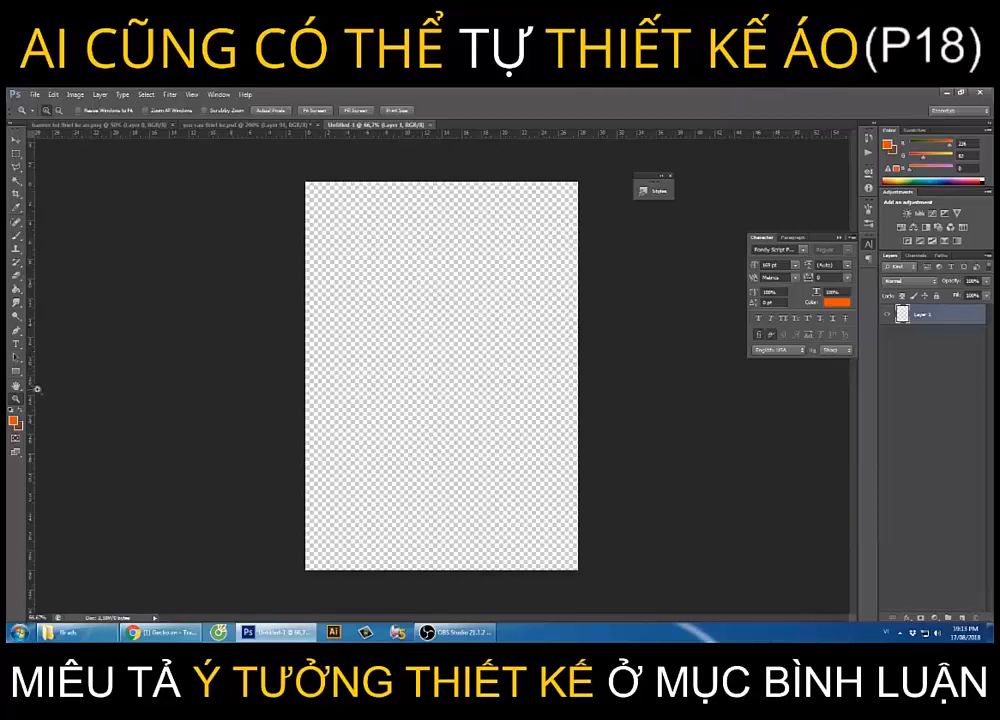
# Draw a large ellipse-tool circle in the upper canvas, fill it orange, and nudge it slightly.
pyautogui.click(14, 375)
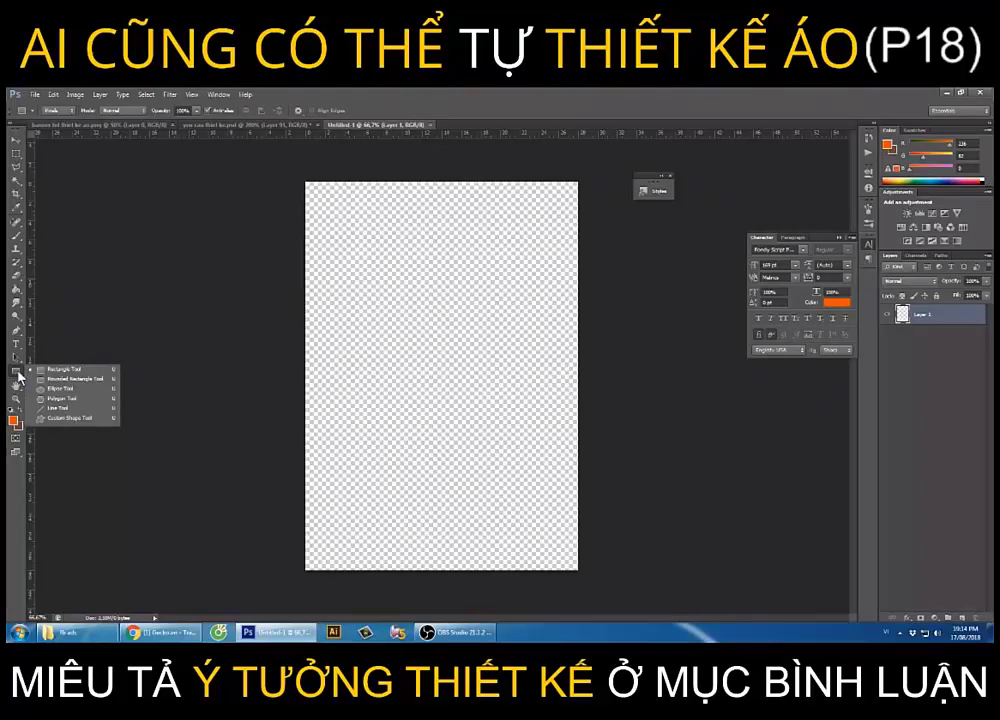
pyautogui.click(63, 392)
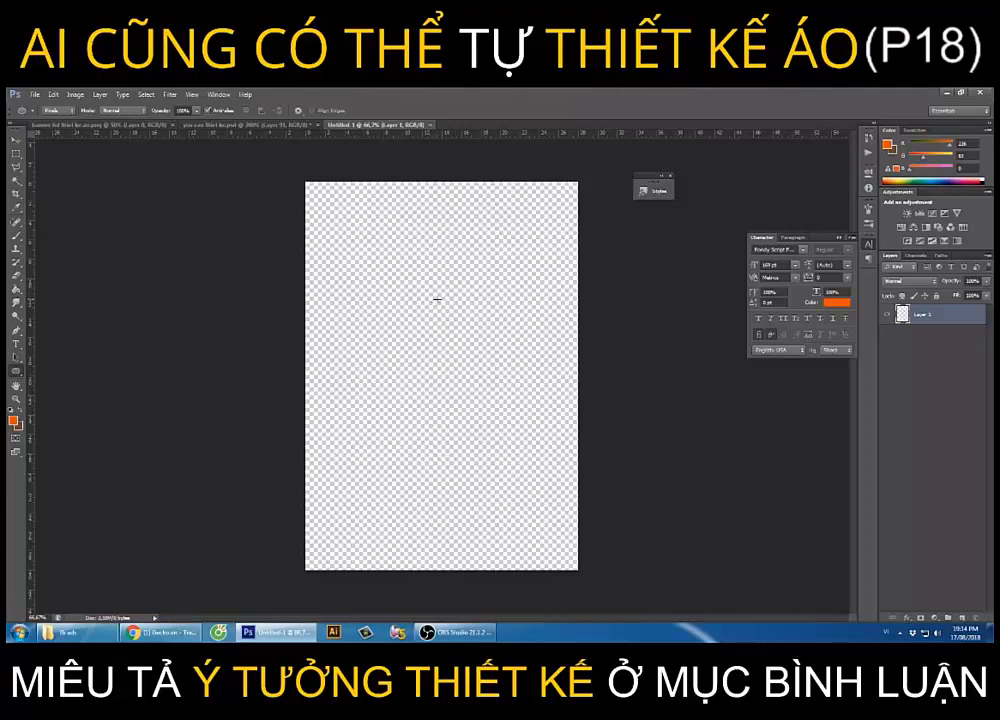
pyautogui.moveTo(437, 299); pyautogui.dragTo(552, 414)
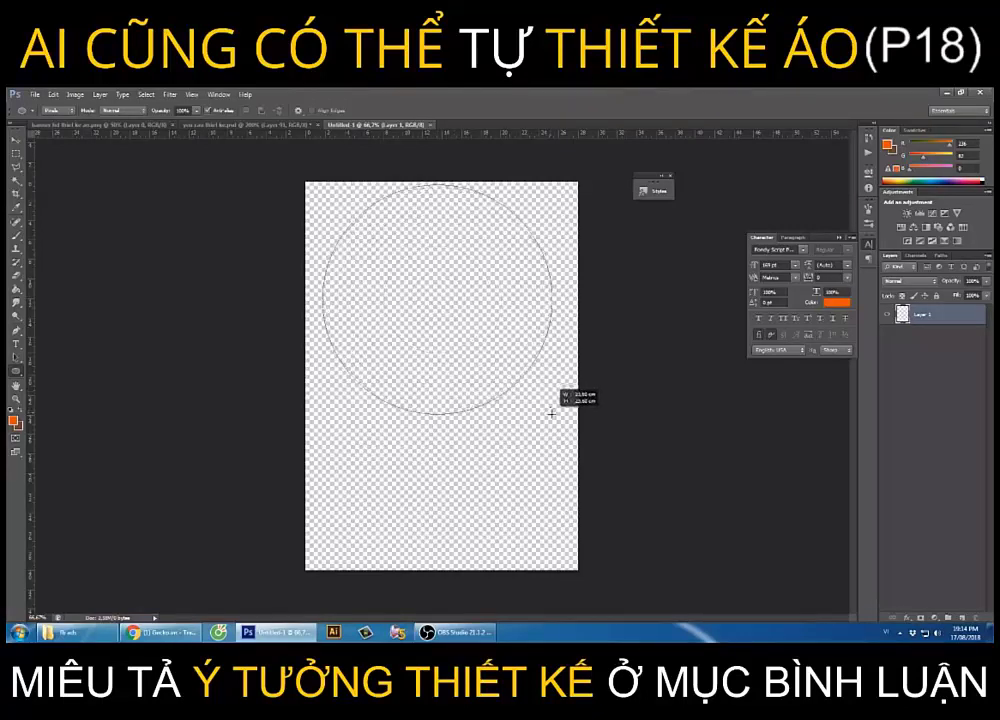
pyautogui.hotkey('alt', 'BackSpace')
pyautogui.hotkey('ctrl', 'd')
pyautogui.press('v')
pyautogui.moveTo(453, 272); pyautogui.dragTo(455, 284)
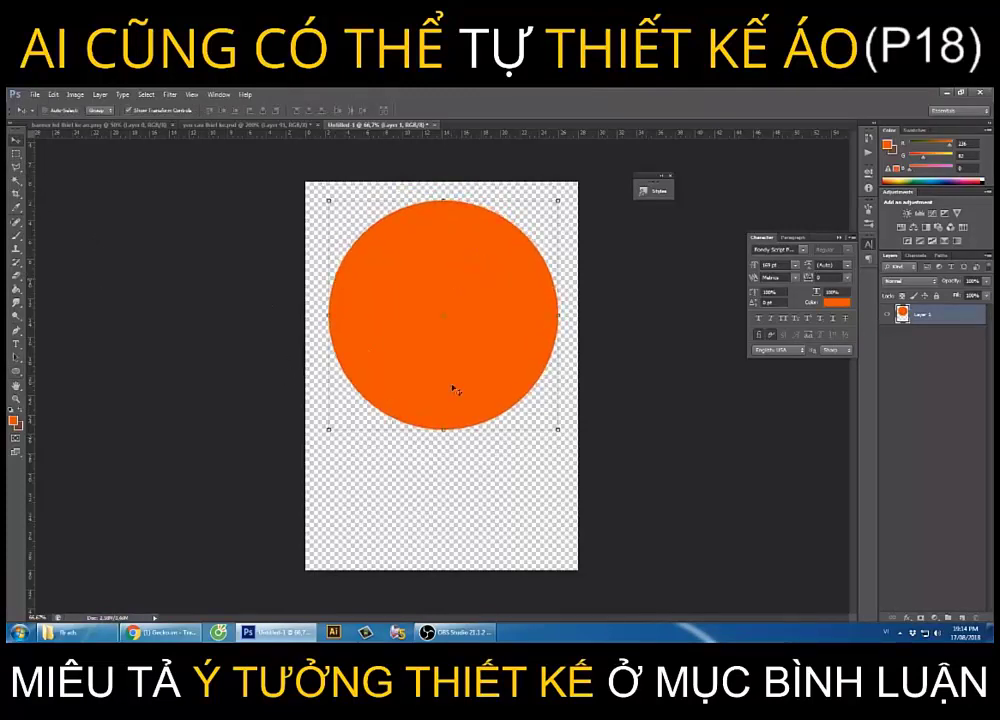
# Switch to the Brush Tool and browse presets, picking Soft Round Pressure Size.
pyautogui.click(18, 238)
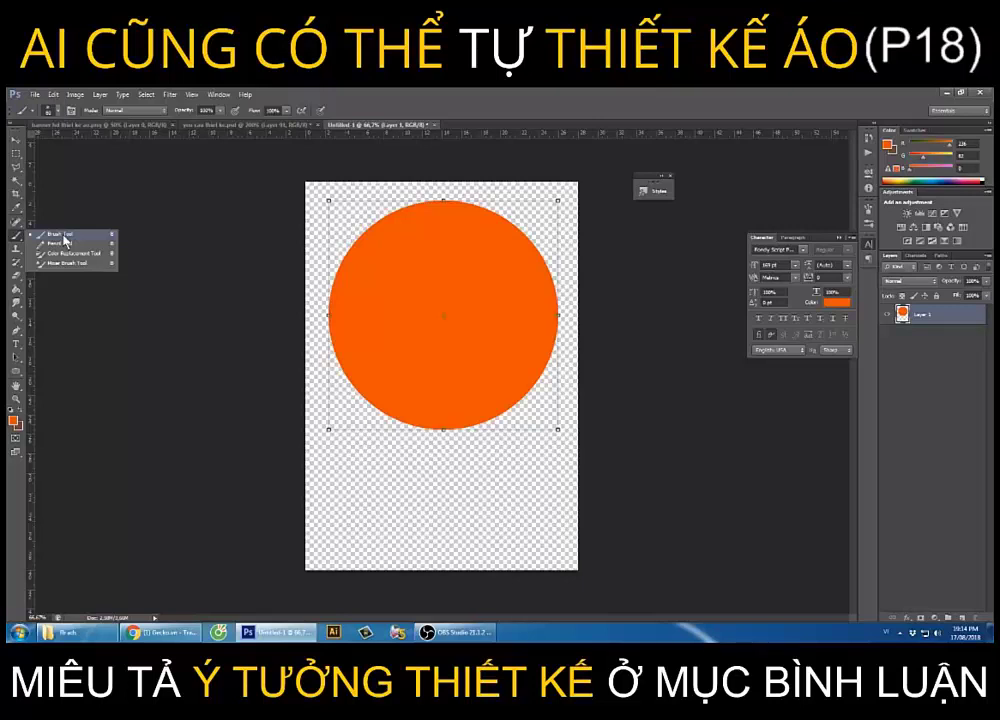
pyautogui.click(64, 240)
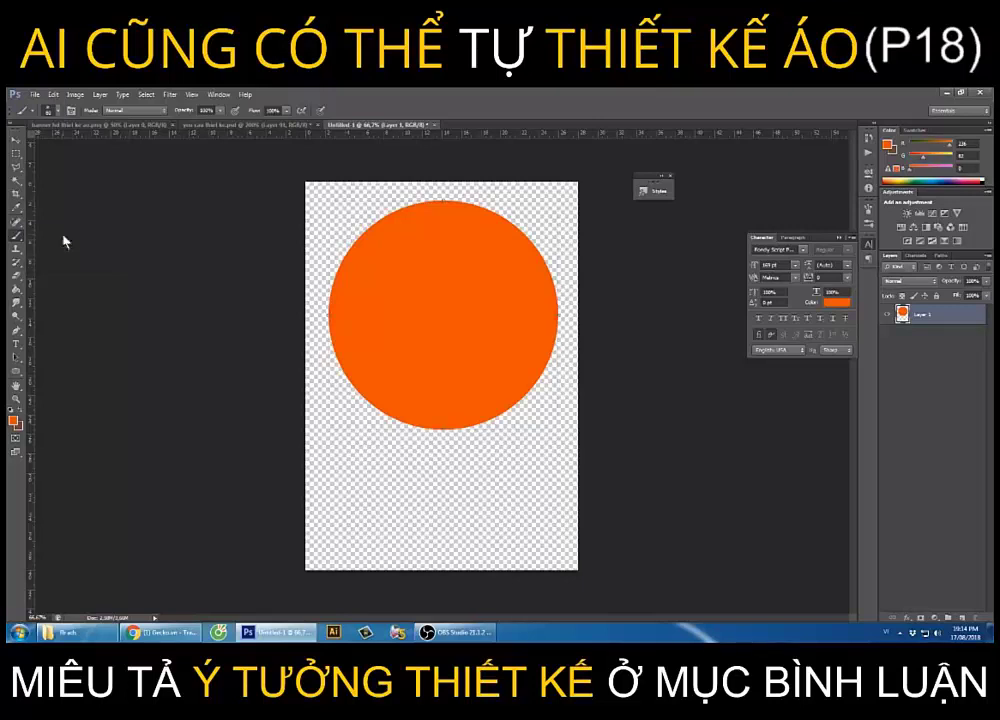
pyautogui.click(60, 111)
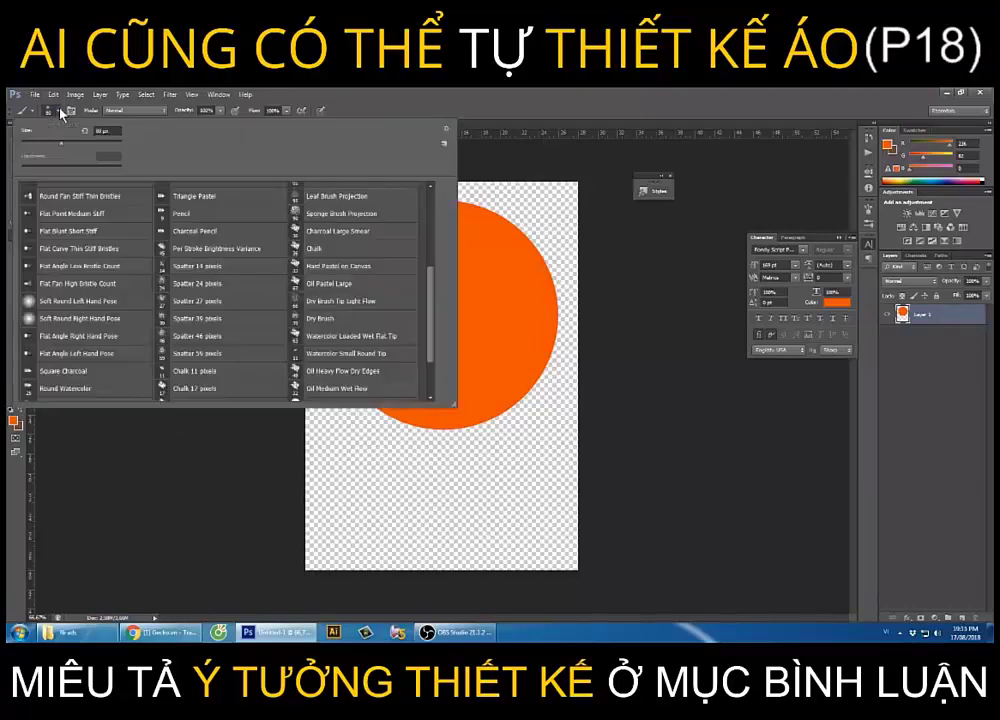
pyautogui.scroll(2, 353, 294)
pyautogui.scroll(3, 139, 252)
pyautogui.scroll(-1, 139, 252)
pyautogui.scroll(-2, 139, 252)
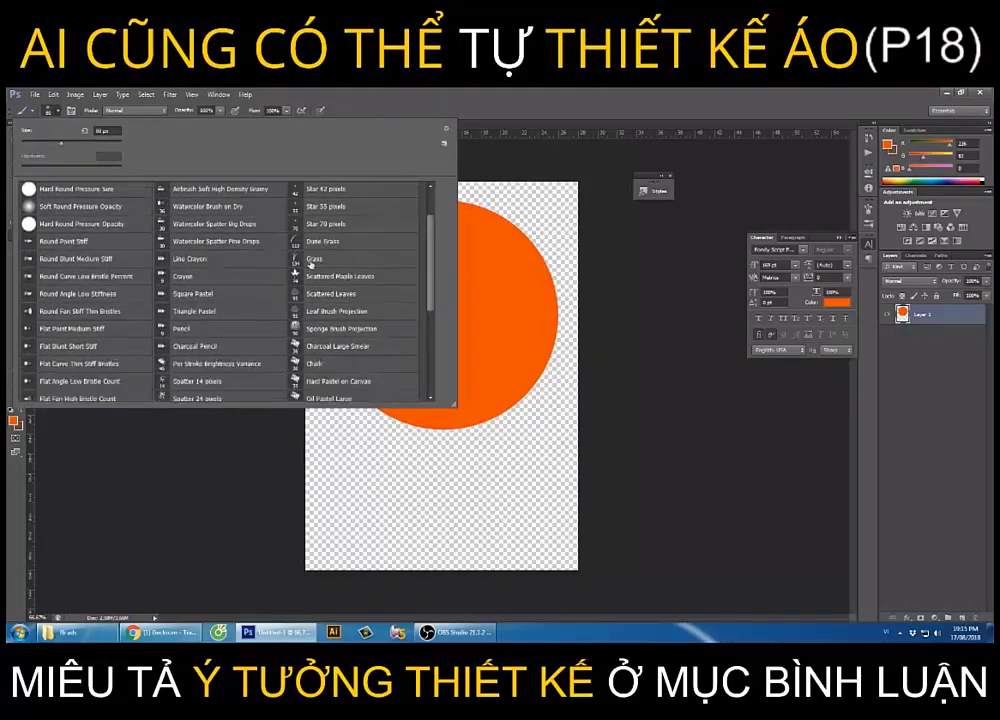
pyautogui.scroll(-2, 225, 263)
pyautogui.scroll(-2, 228, 265)
pyautogui.scroll(-1, 227, 265)
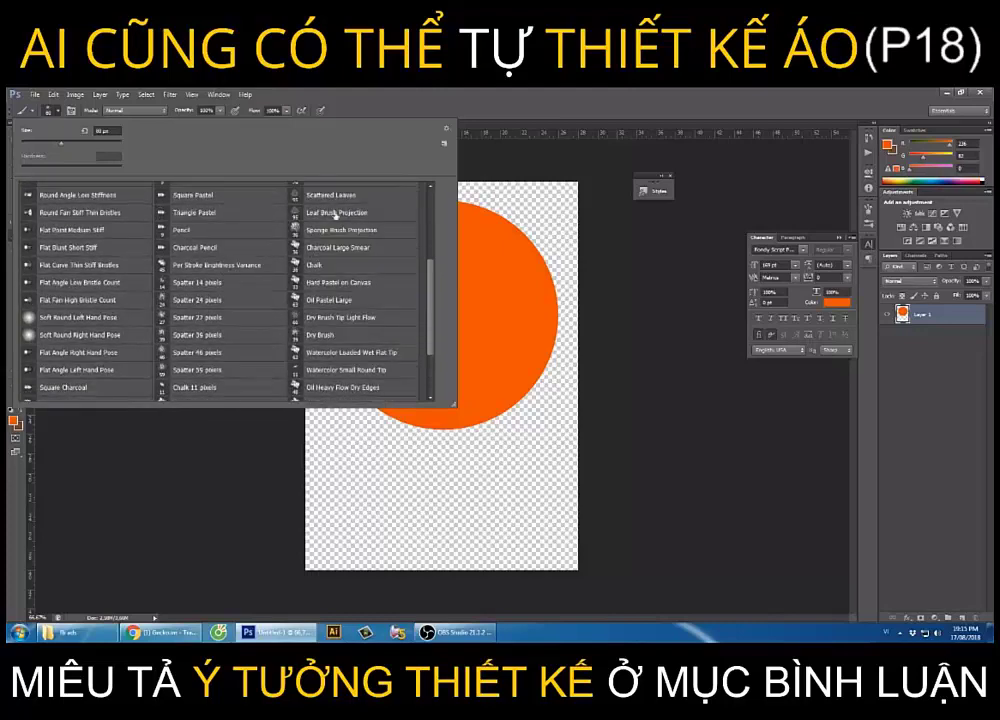
pyautogui.scroll(2, 278, 214)
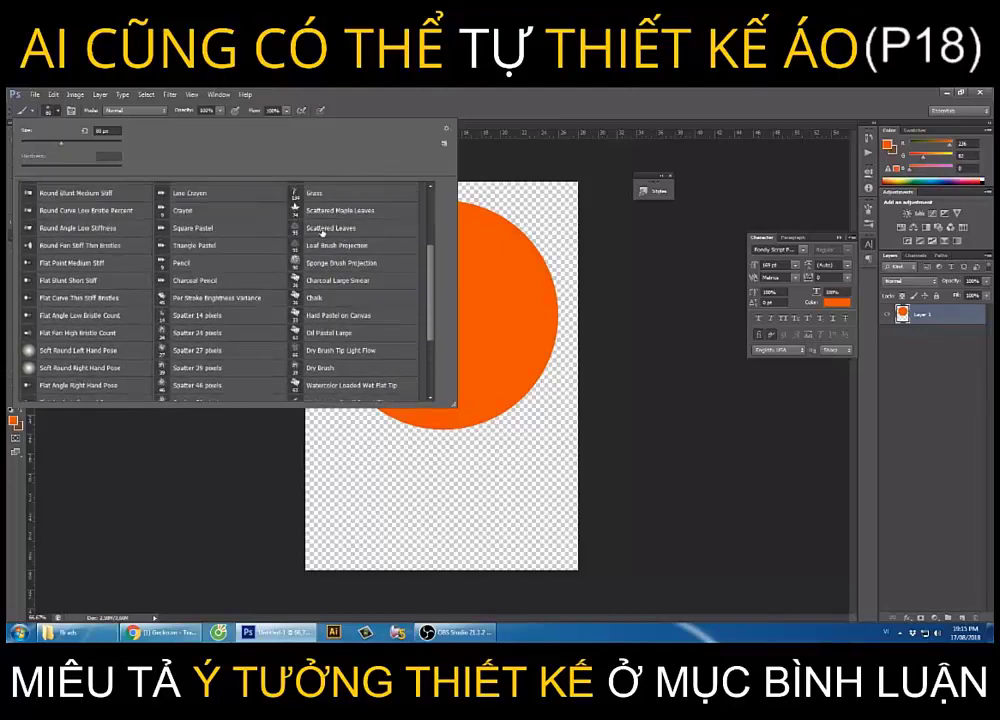
pyautogui.scroll(3, 60, 220)
pyautogui.scroll(3, 50, 212)
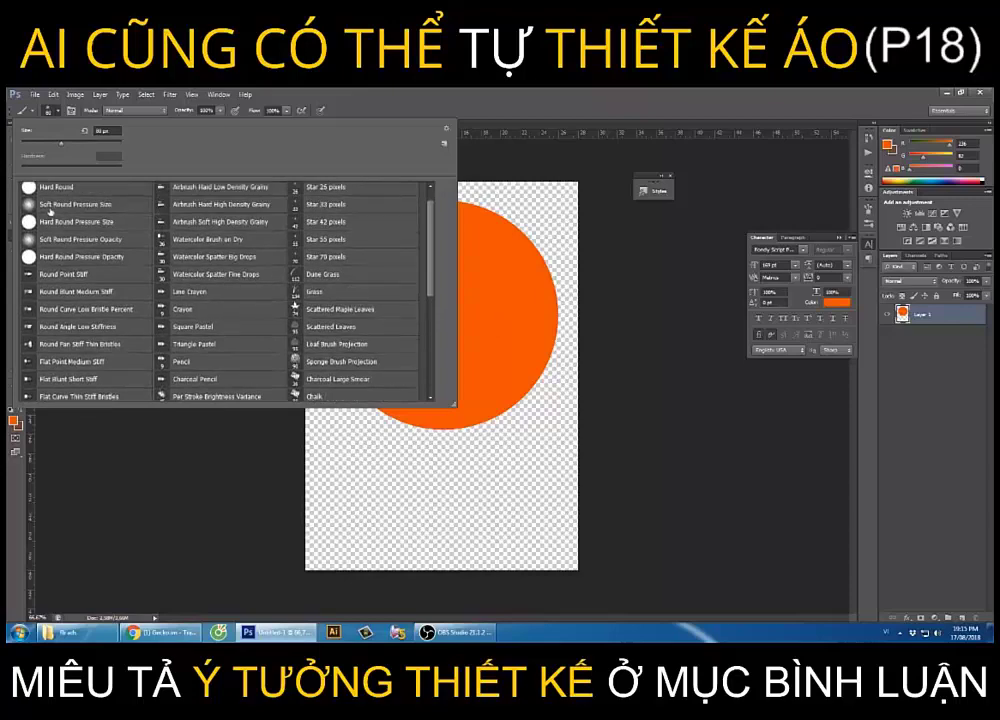
pyautogui.click(50, 204)
pyautogui.press('Return')
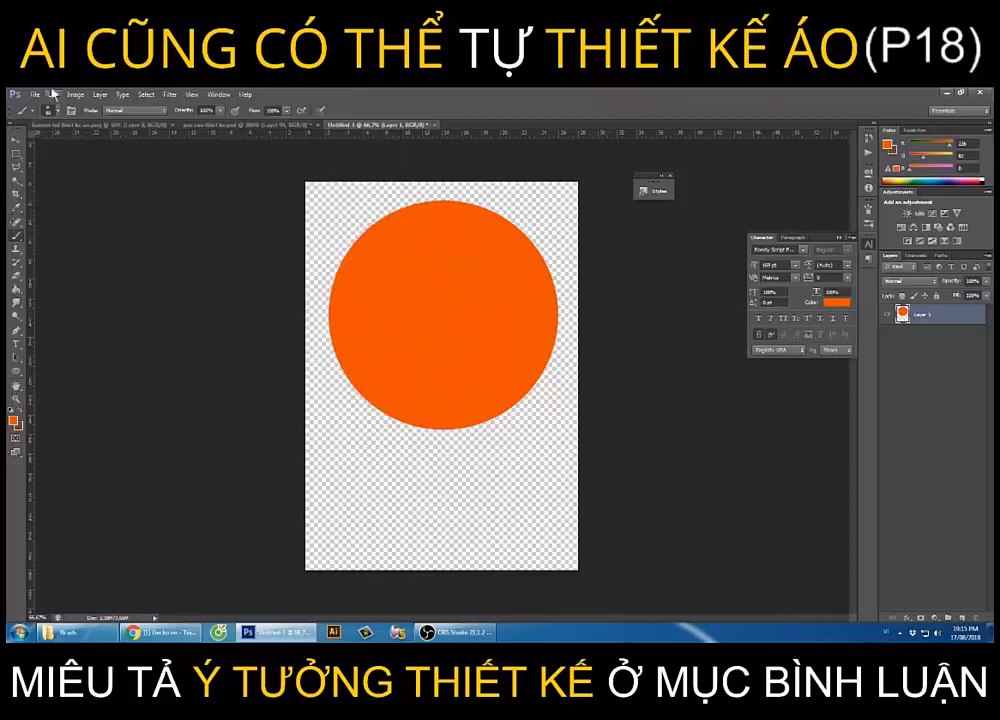
# Try another preset, then paint a Hard Round test scribble and undo it.
pyautogui.click(66, 112)
pyautogui.click(70, 164)
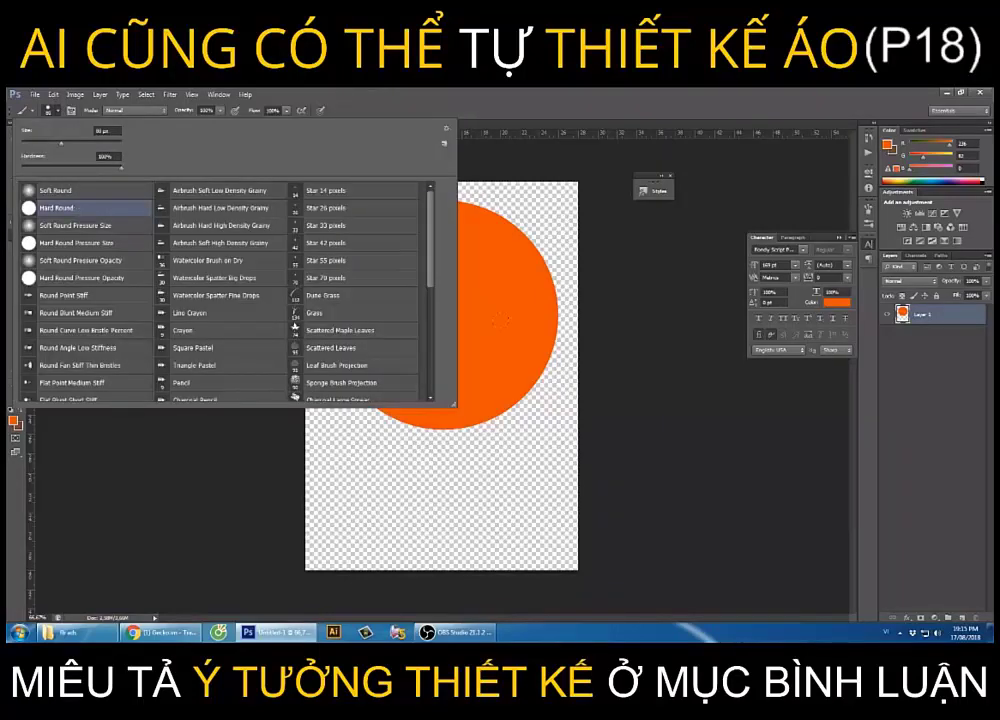
pyautogui.press('Return')
pyautogui.click(50, 109)
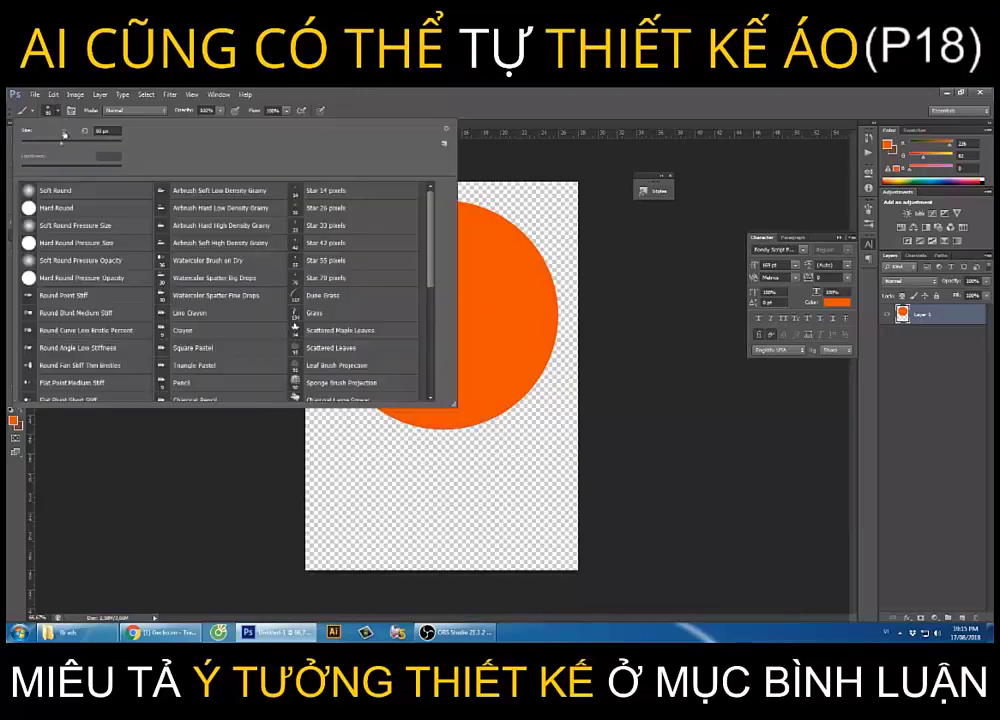
pyautogui.click(68, 208)
pyautogui.moveTo(459, 451)
pyautogui.mouseDown()
pyautogui.moveTo(360, 420)
pyautogui.moveTo(470, 470)
pyautogui.mouseUp()
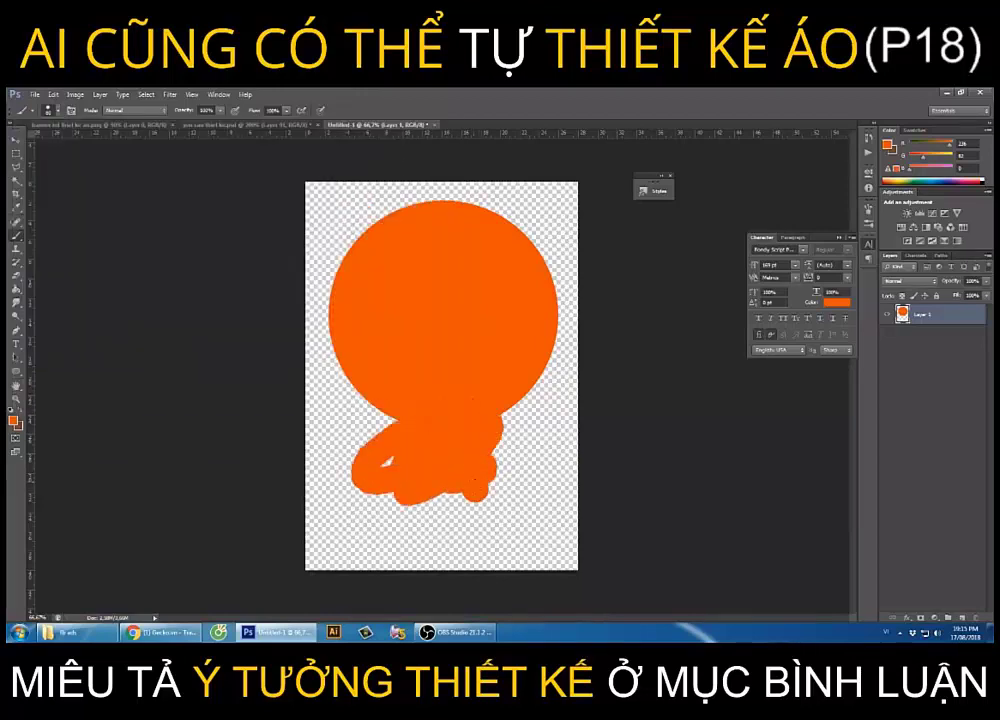
pyautogui.hotkey('ctrl', 'z')
# Paint 112 px Dune Grass strokes, delete them in History, and bring up Chrome.
pyautogui.click(50, 109)
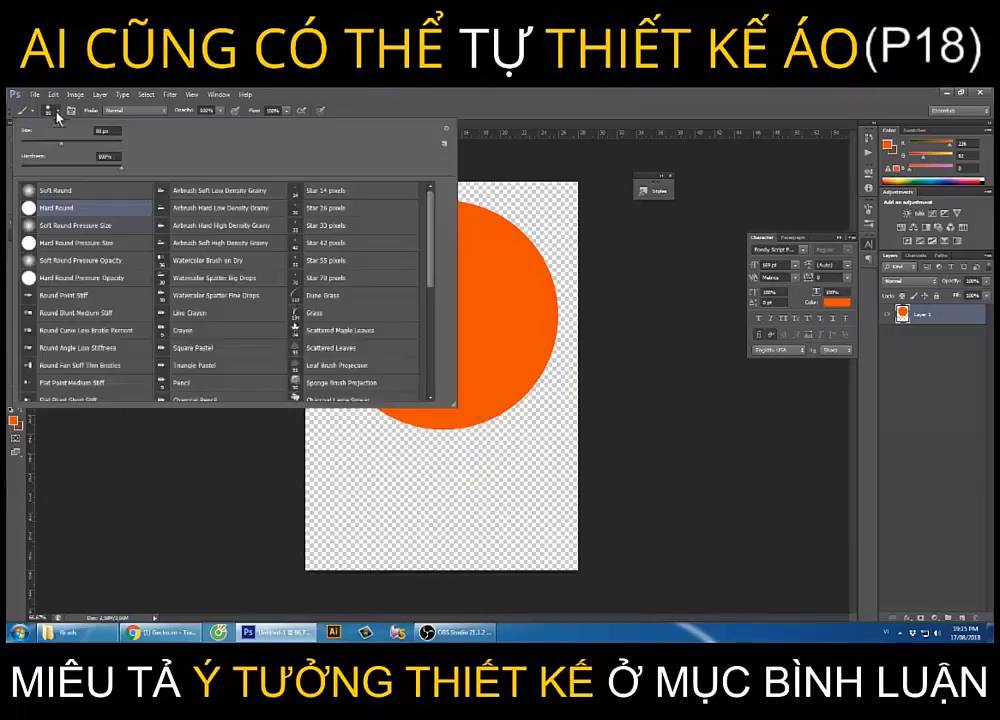
pyautogui.scroll(-1, 333, 243)
pyautogui.click(318, 262)
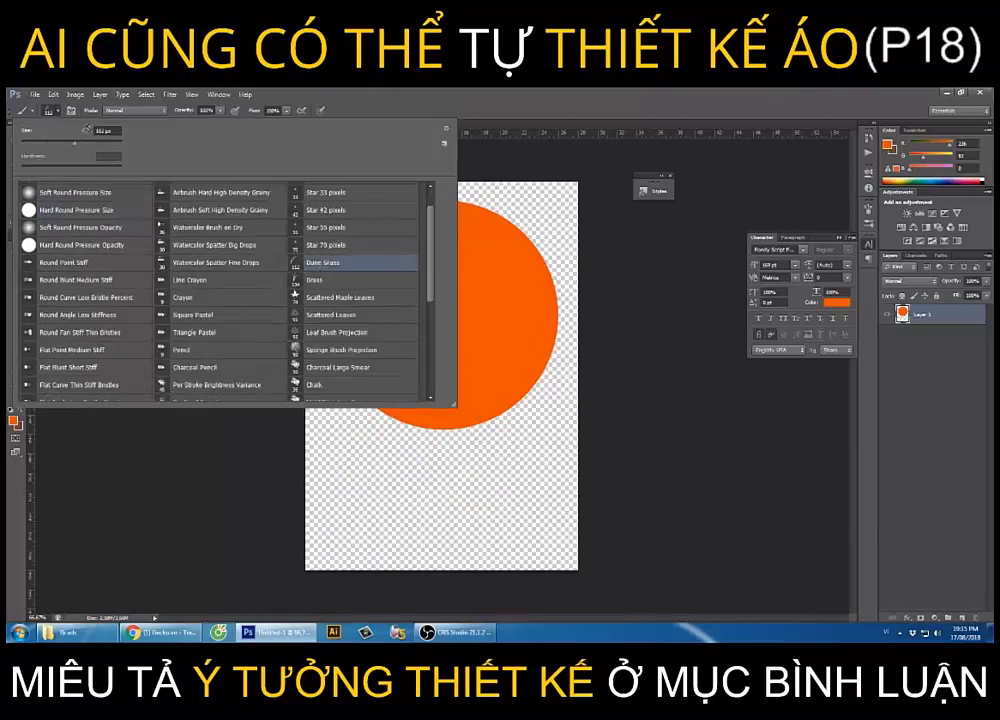
pyautogui.press('Return')
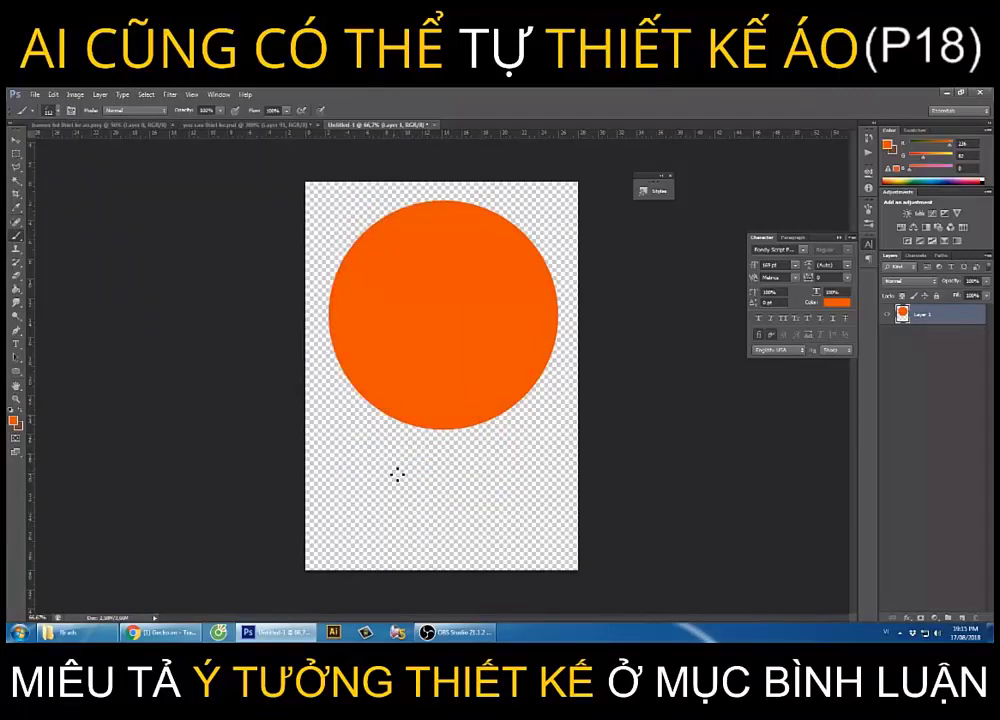
pyautogui.moveTo(330, 545)
pyautogui.mouseDown()
pyautogui.moveTo(458, 446)
pyautogui.moveTo(405, 488)
pyautogui.mouseUp()
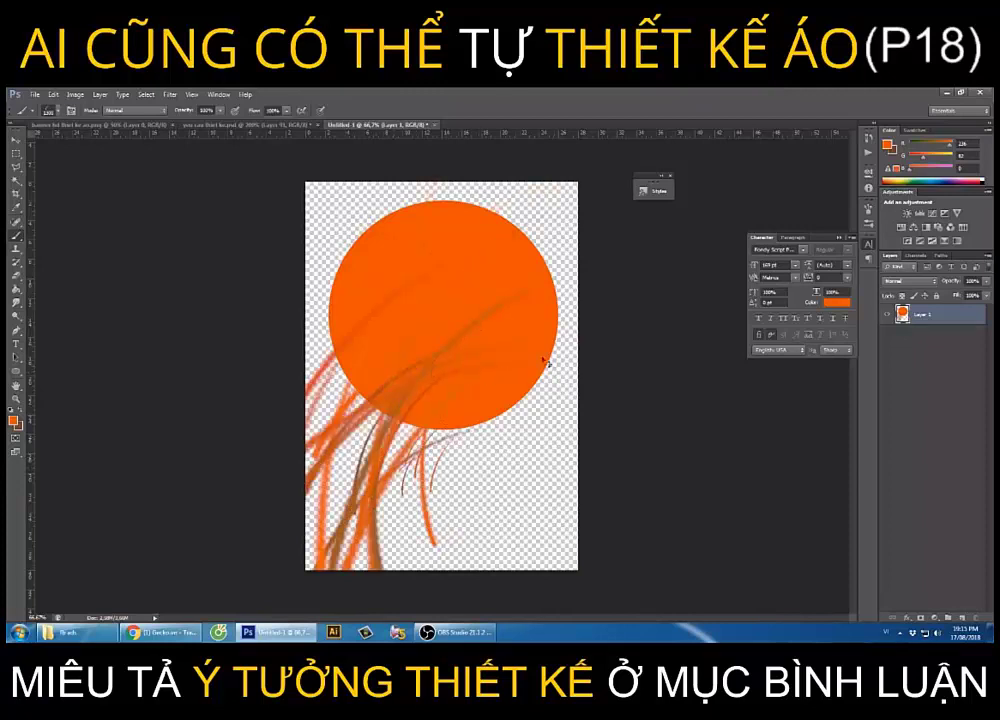
pyautogui.click(862, 180)
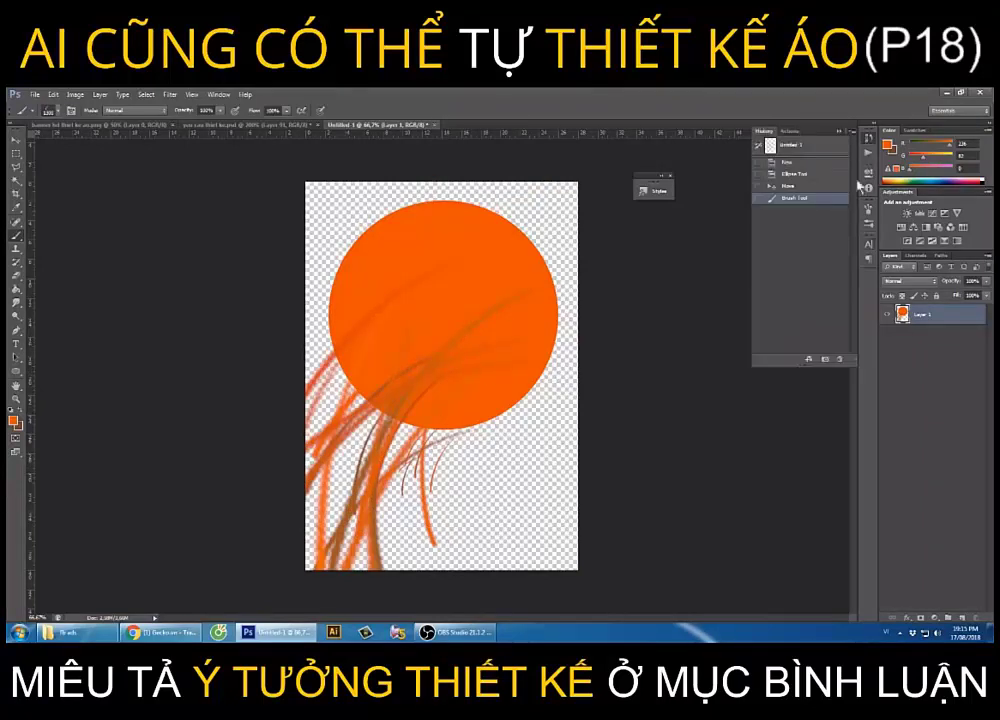
pyautogui.click(841, 358)
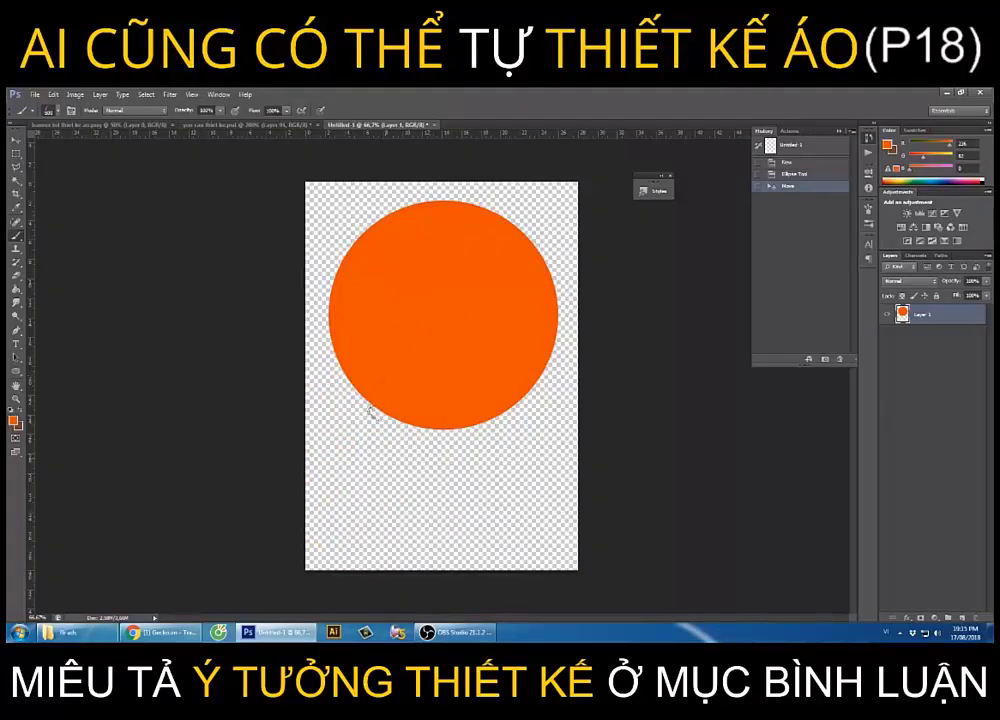
pyautogui.click(160, 632)
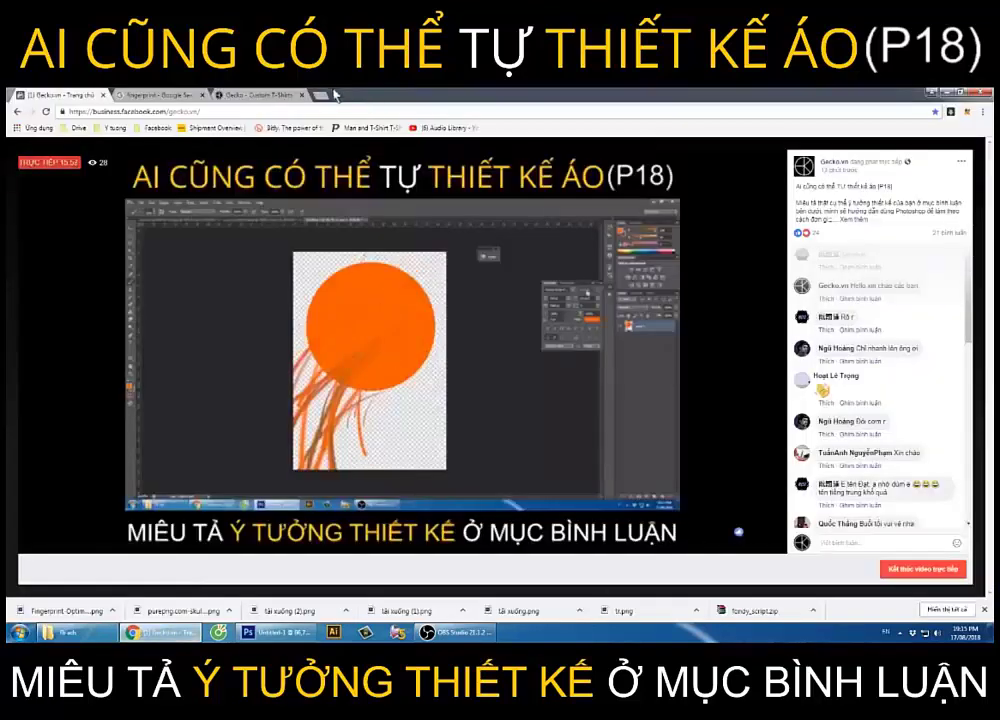
# Search Google for 'photoshop brush droplets' and open Brusheezy's Water Drop result in a new tab.
pyautogui.click(409, 95)
pyautogui.write('phot')
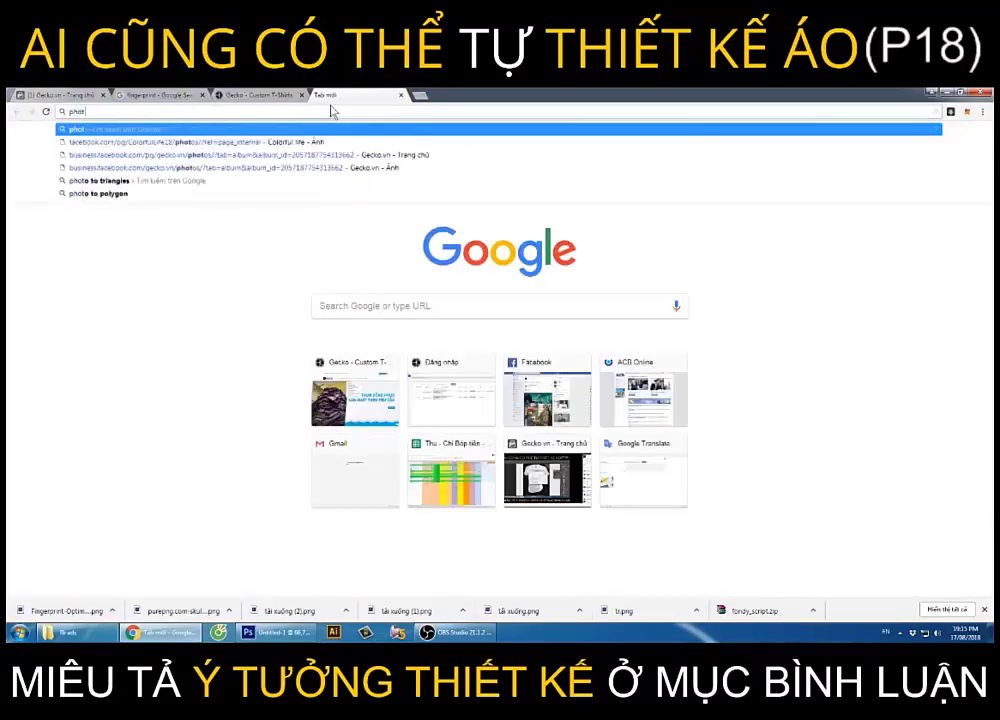
pyautogui.write('oshop bru')
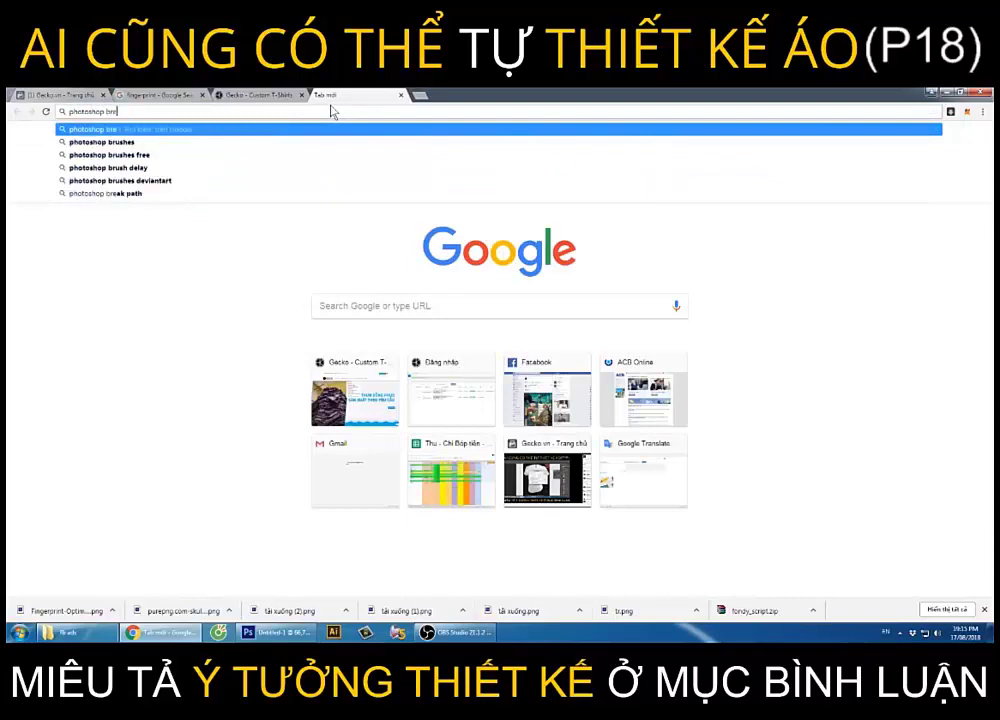
pyautogui.write('sh d')
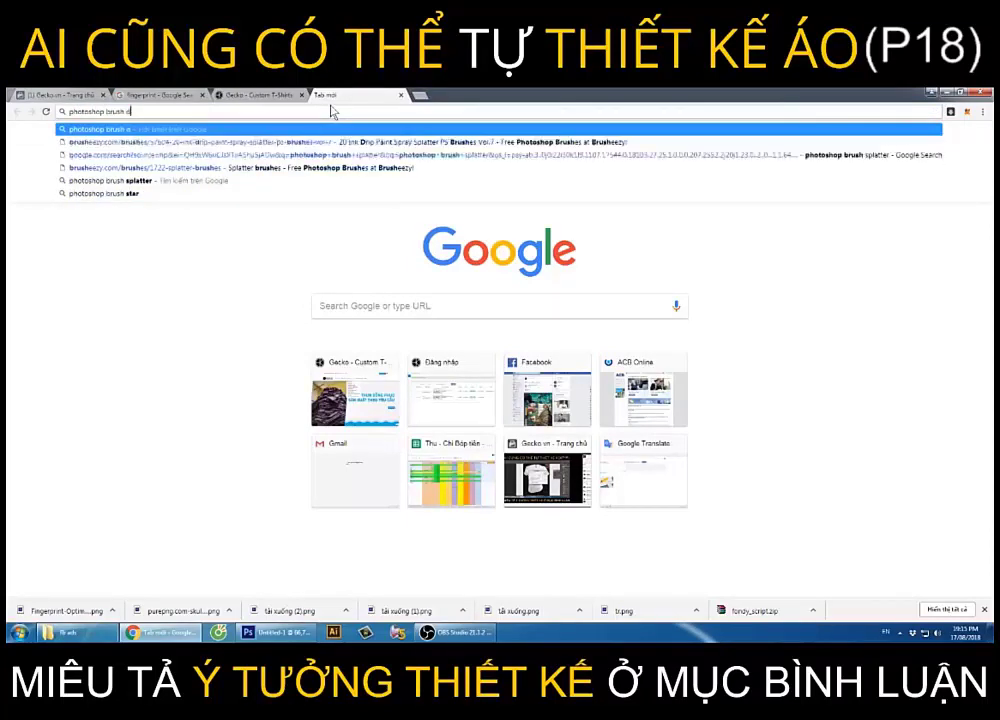
pyautogui.write('rops')
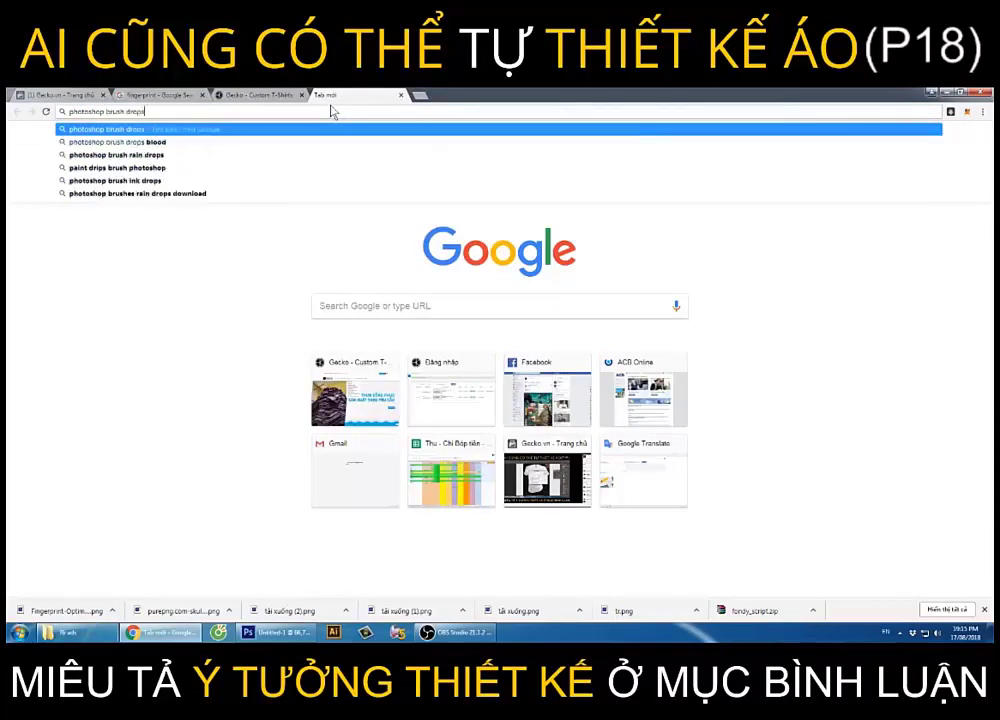
pyautogui.press('Return')
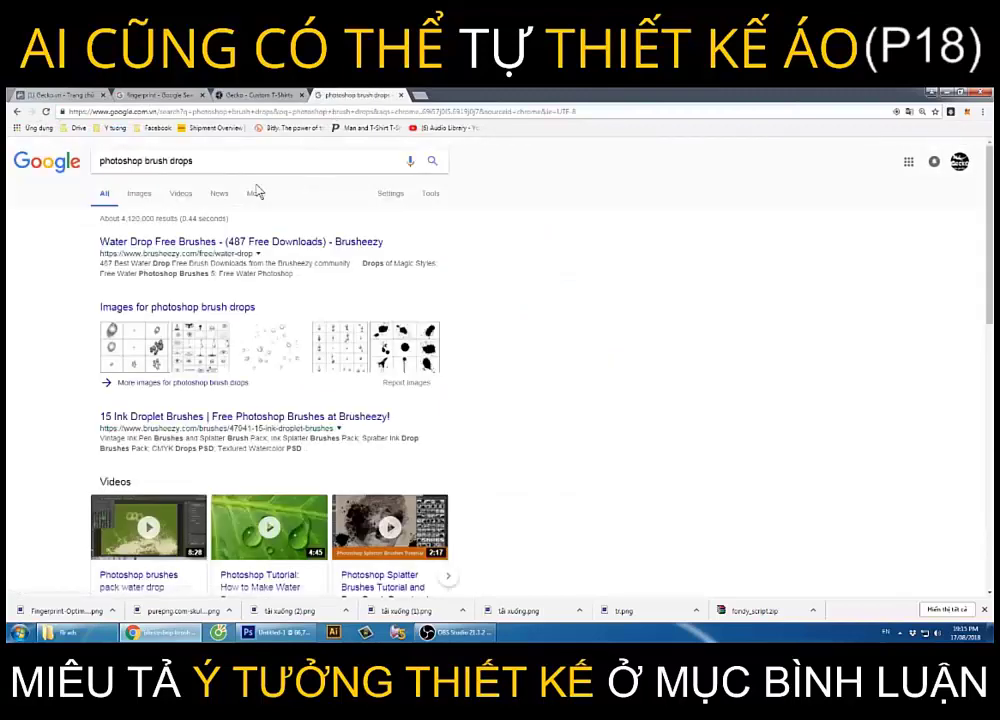
pyautogui.click(206, 160)
pyautogui.press('BackSpace')
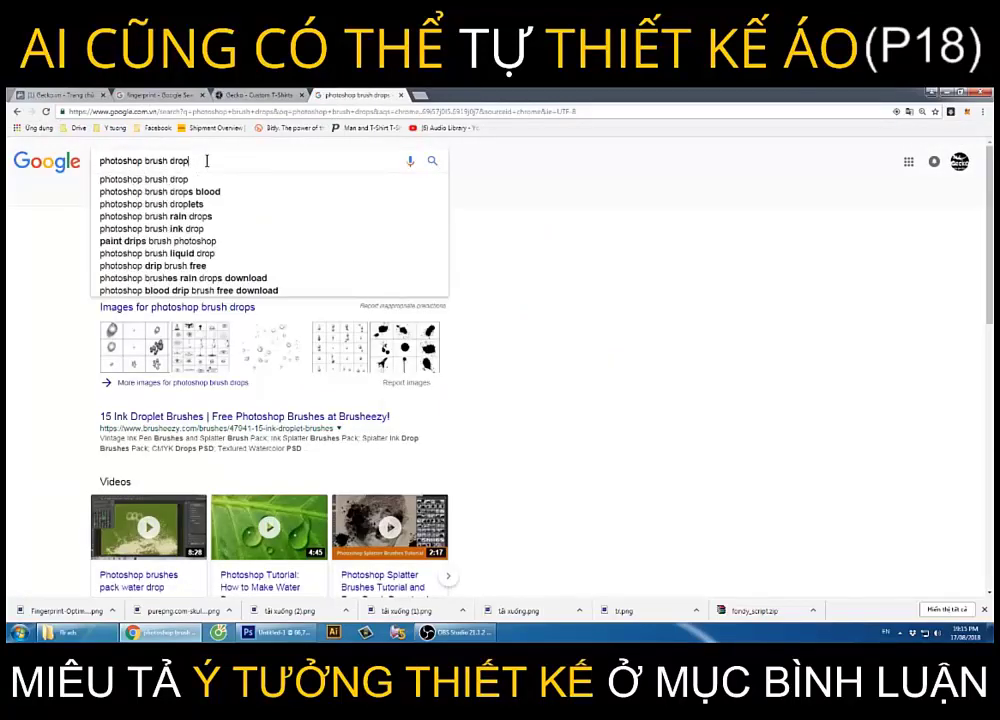
pyautogui.write('lets')
pyautogui.press('Return')
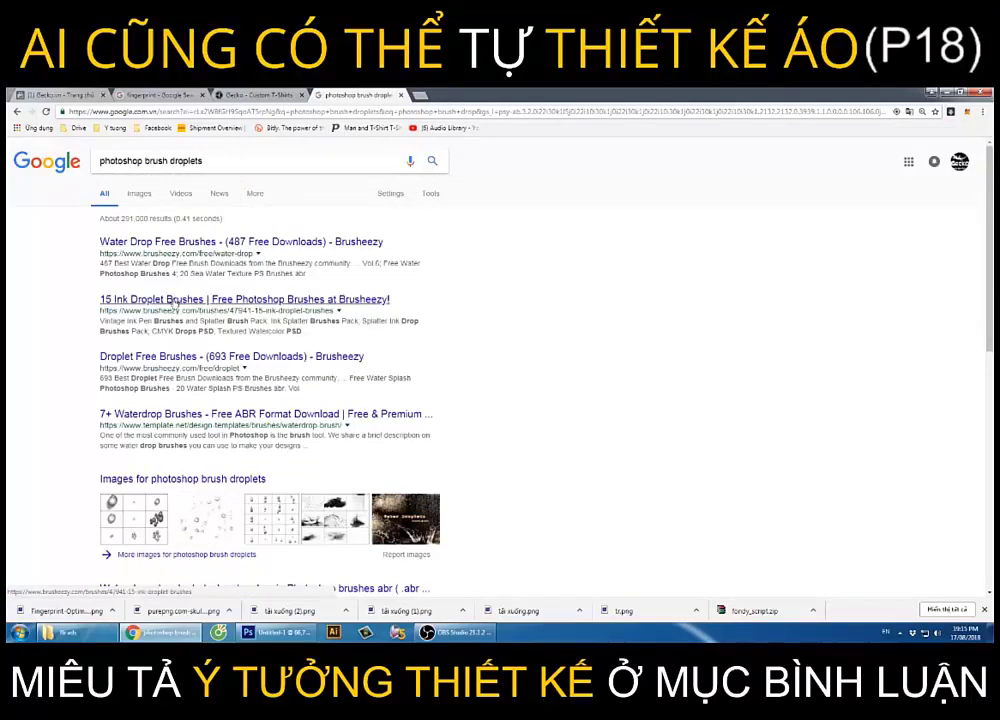
pyautogui.middleClick(176, 302)
pyautogui.doubleClick(212, 163)
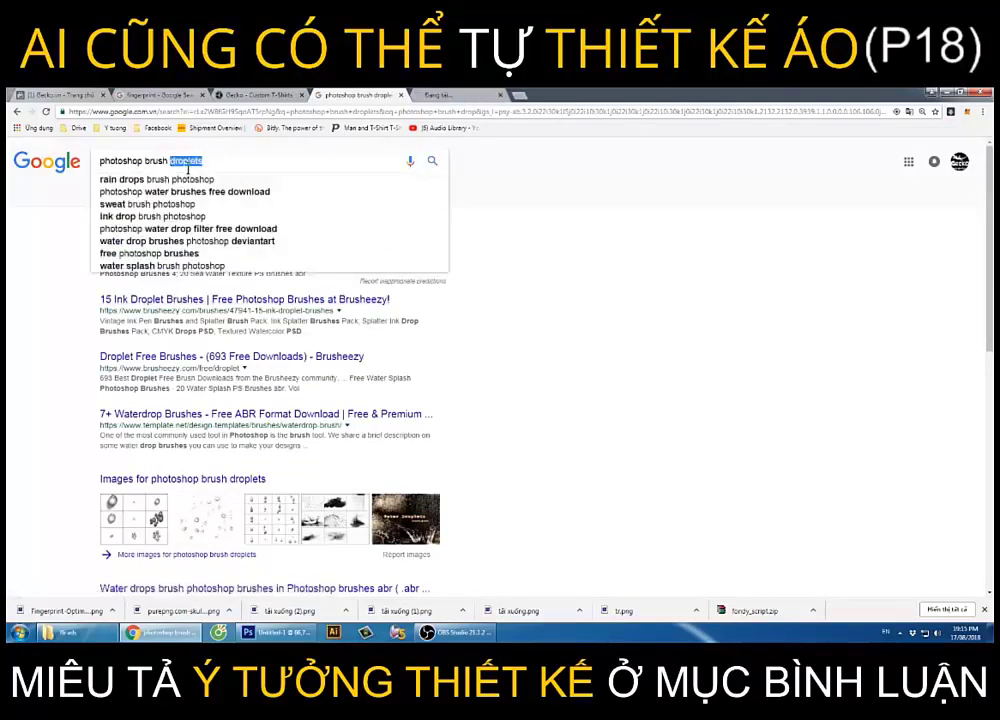
pyautogui.click(445, 95)
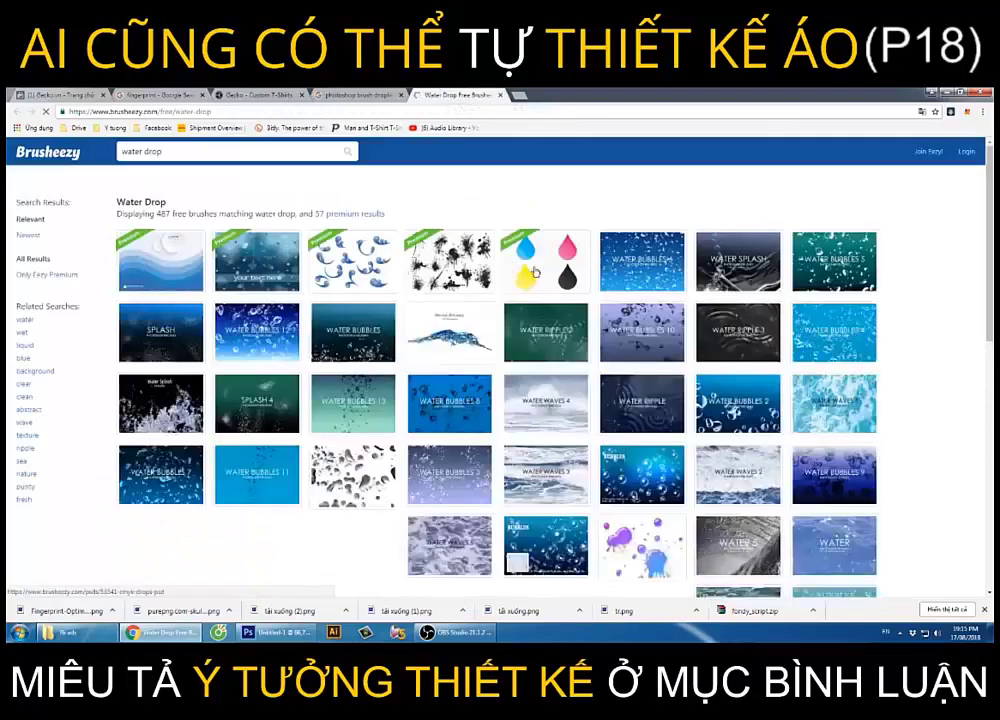
# Browse the Water Drop brushes, then return to Google and start replacing 'droplets' with 'spl'.
pyautogui.scroll(-4, 546, 350)
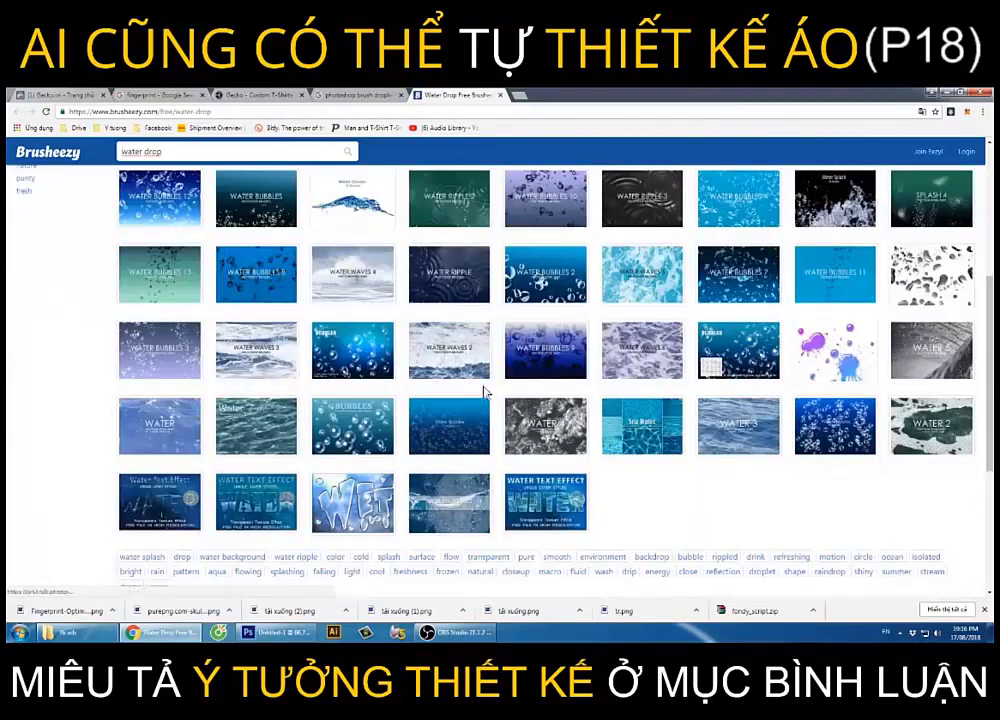
pyautogui.scroll(3, 242, 470)
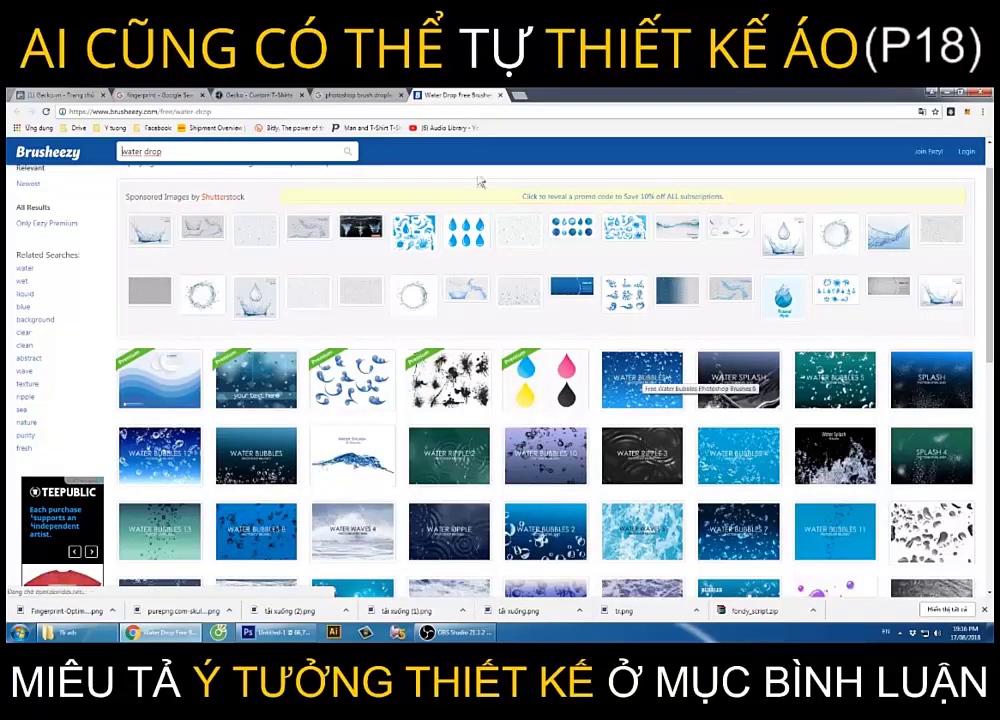
pyautogui.click(356, 95)
pyautogui.doubleClick(188, 161)
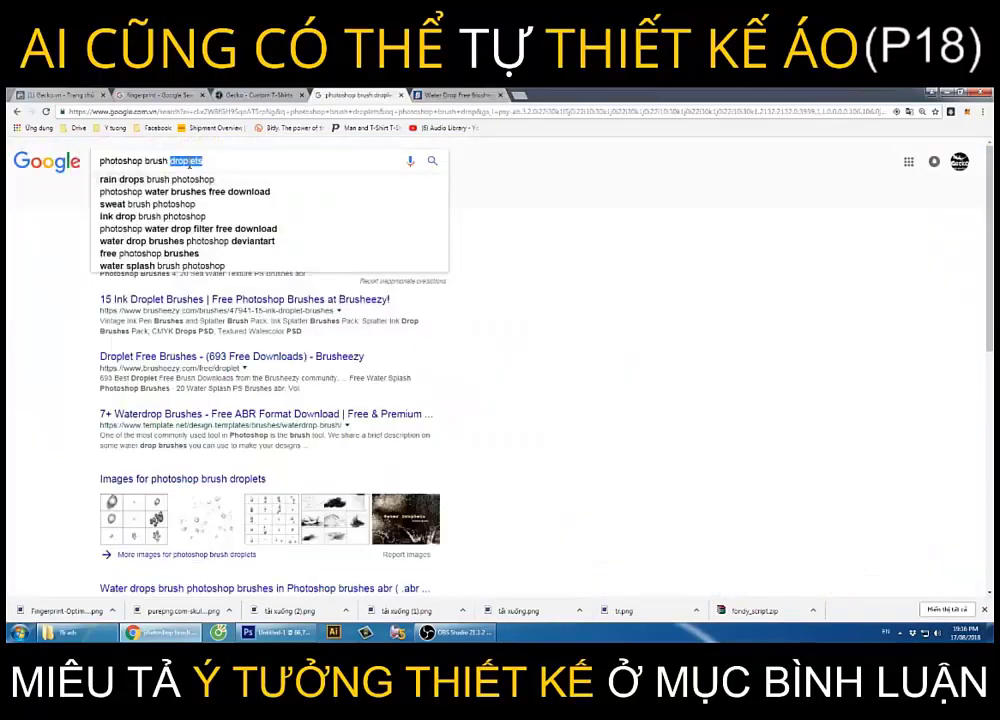
pyautogui.write('s')
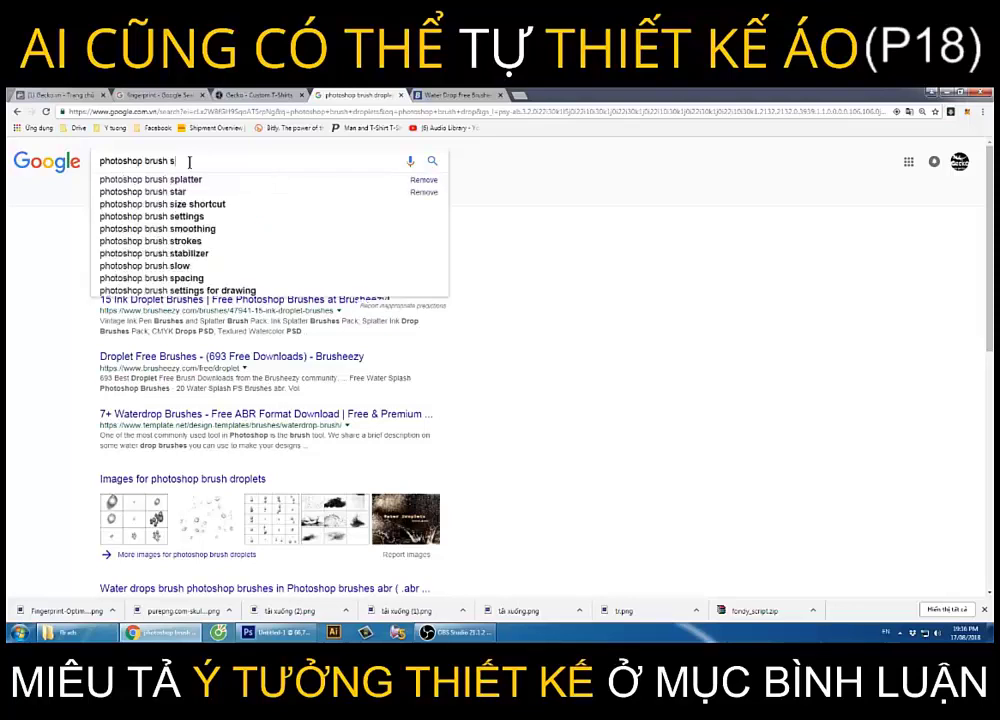
pyautogui.write('pla')
pyautogui.press('BackSpace')
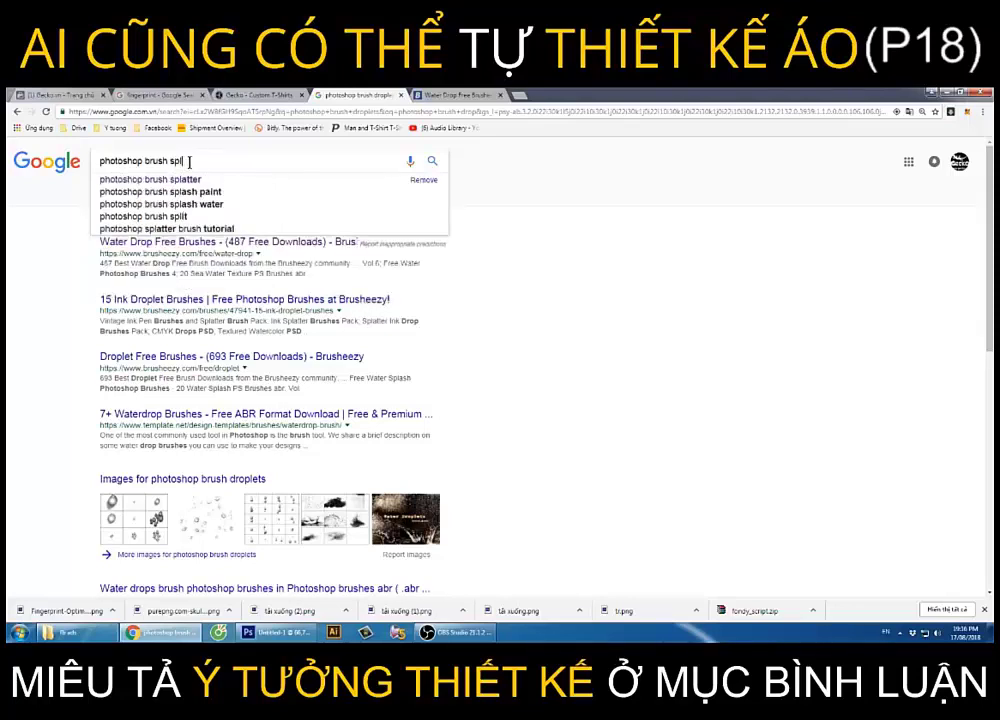
pyautogui.write('a')
pyautogui.write('s')
# Complete the query as 'photoshop brush splatter' and run the search.
pyautogui.press('BackSpace')
pyautogui.write('tter')
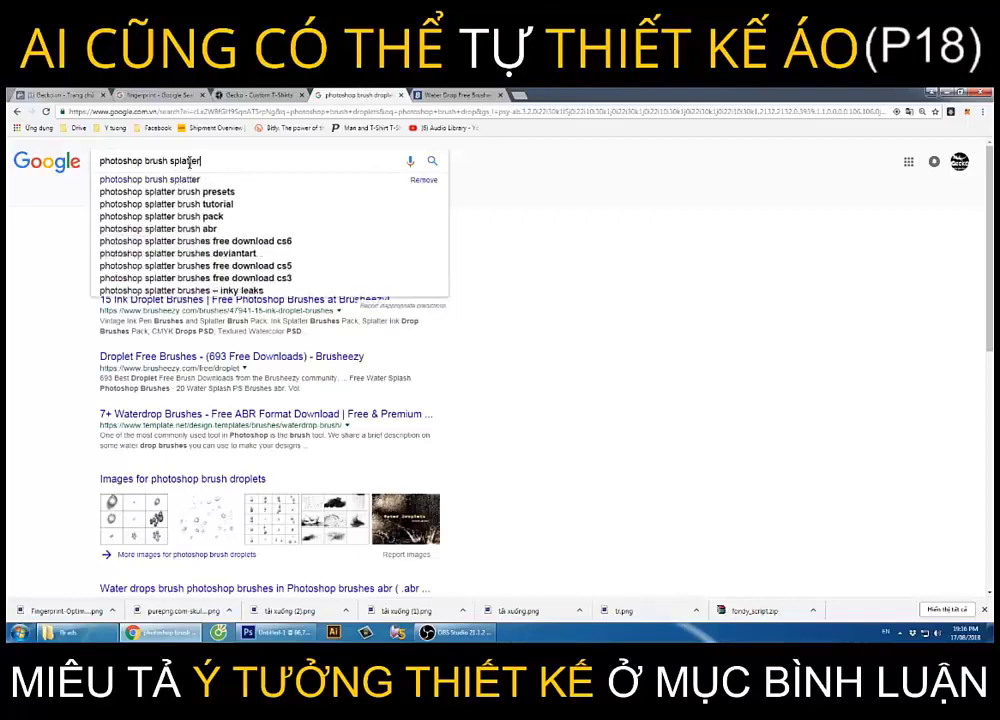
pyautogui.press('Return')
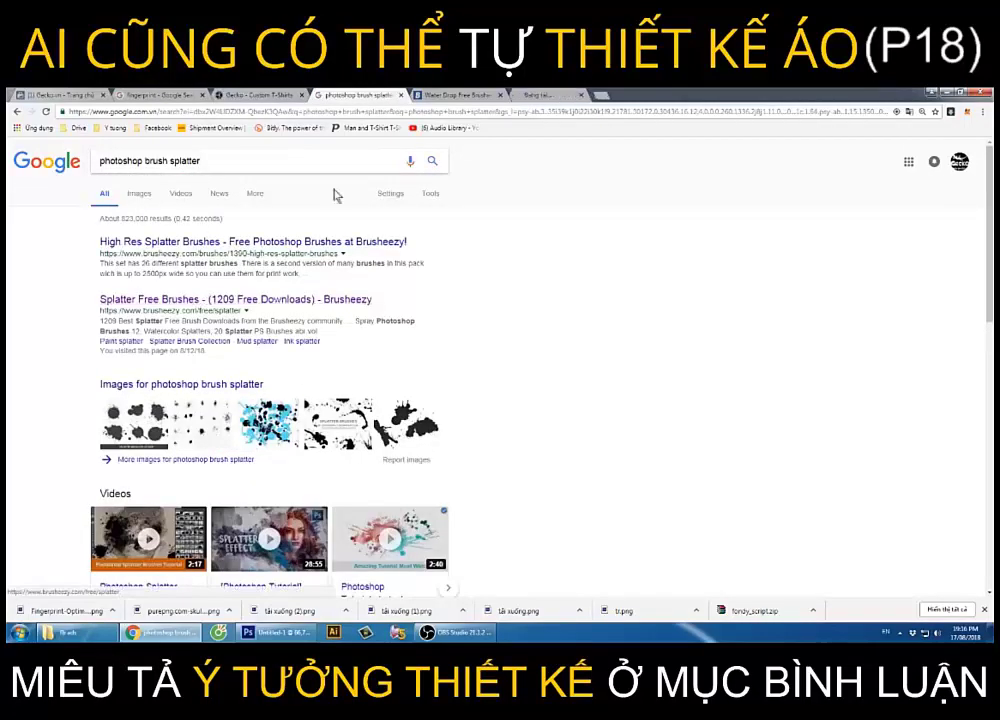
# Download the 20 Ink Drip Paint Spray Splatter PS Brushes Vol.7 zip to drive D.
pyautogui.click(498, 94)
pyautogui.click(450, 94)
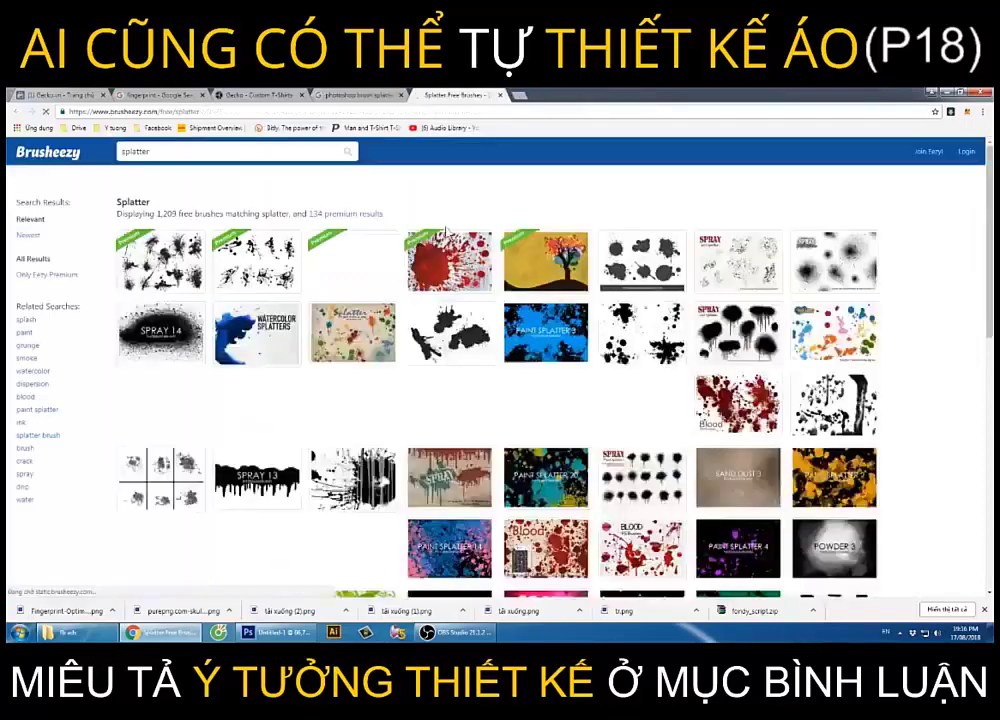
pyautogui.scroll(-2, 452, 405)
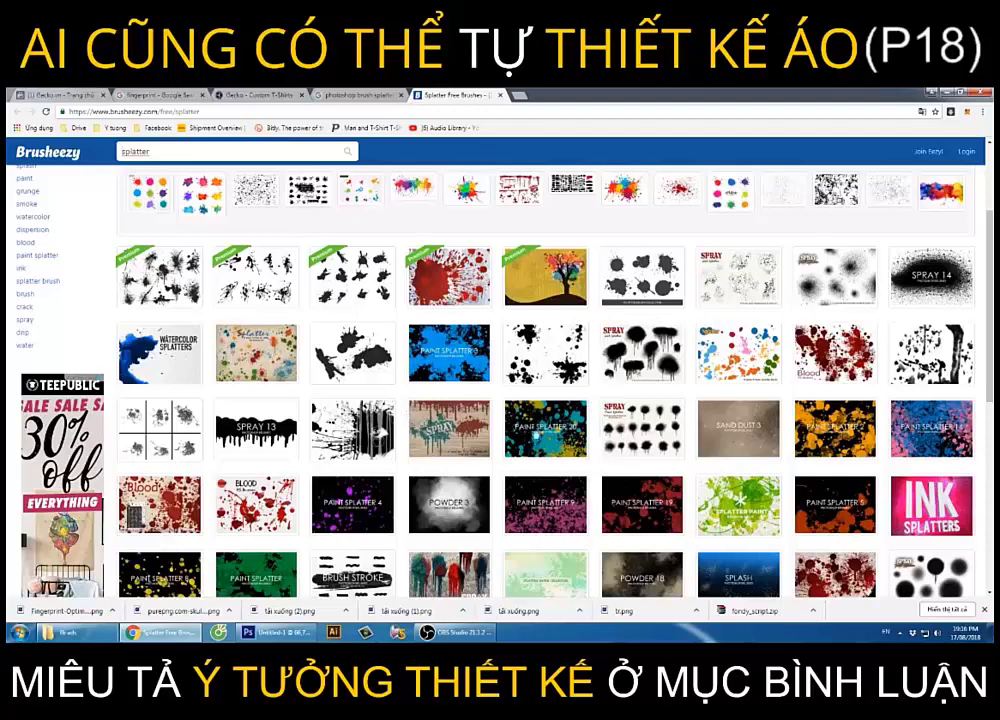
pyautogui.scroll(-1, 522, 433)
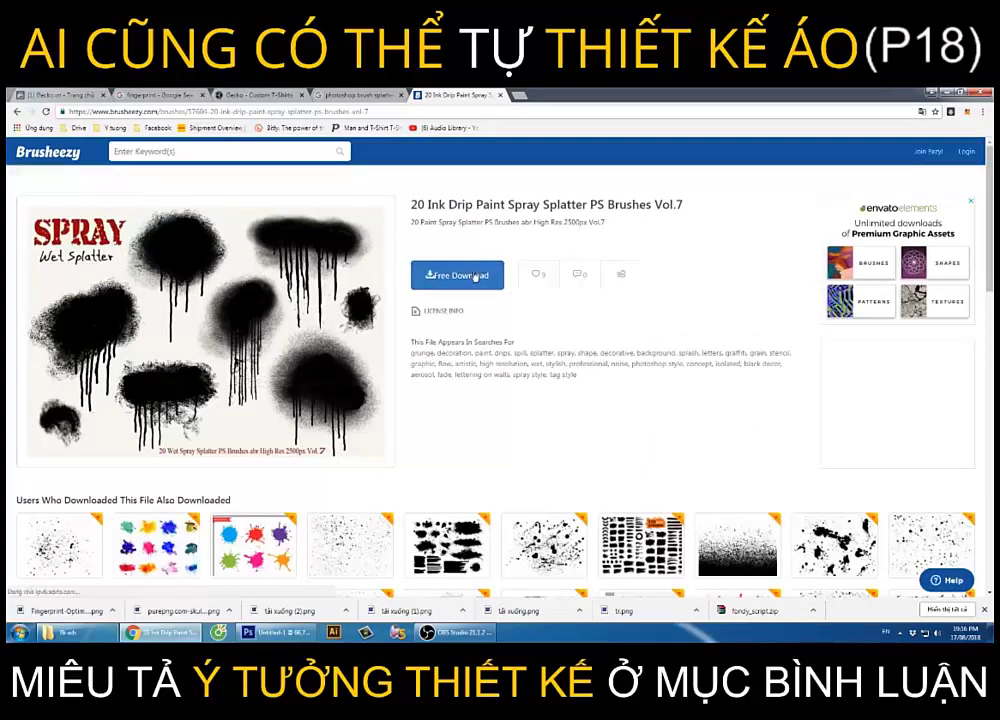
pyautogui.click(481, 273)
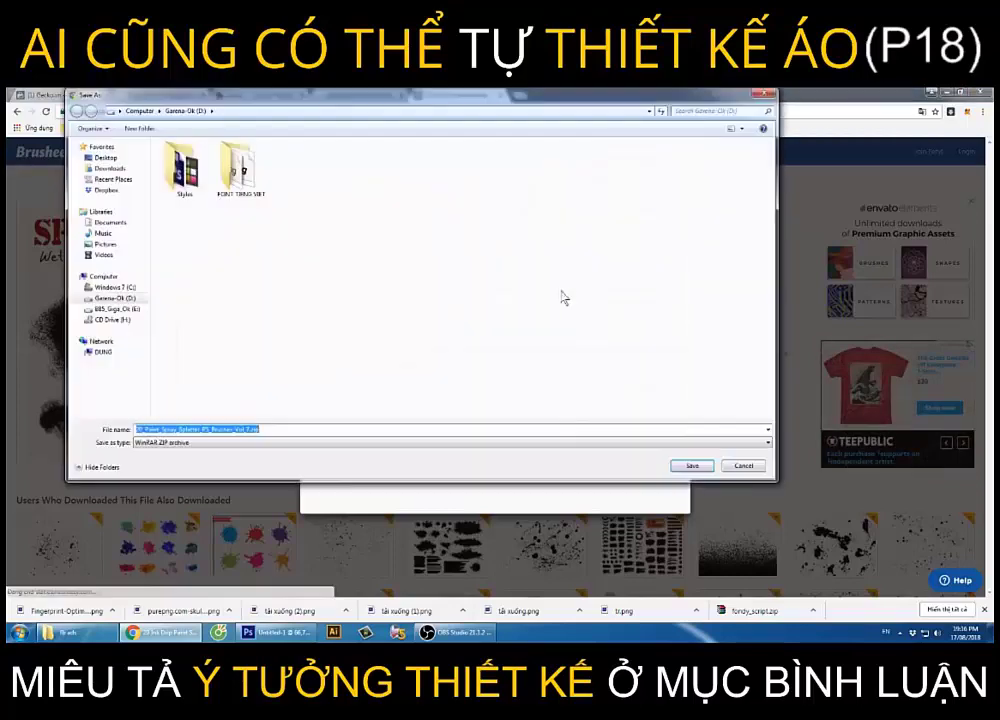
pyautogui.click(692, 464)
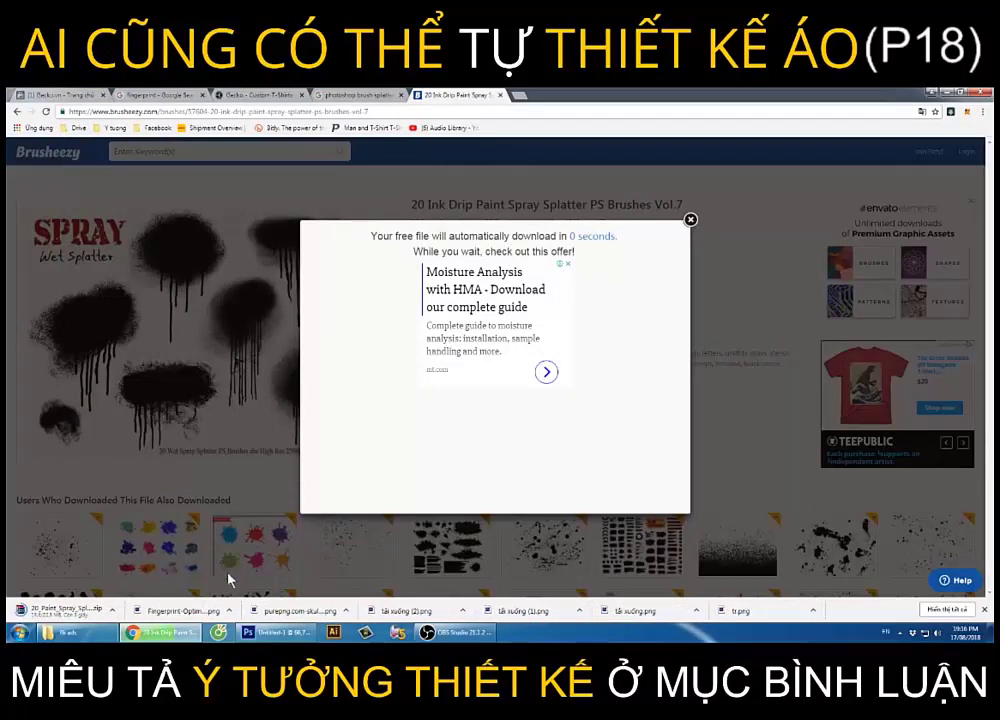
# Extract 20 Spray Brushes.abr from the zip to drive D with WinRAR, then return to Photoshop.
pyautogui.click(59, 612)
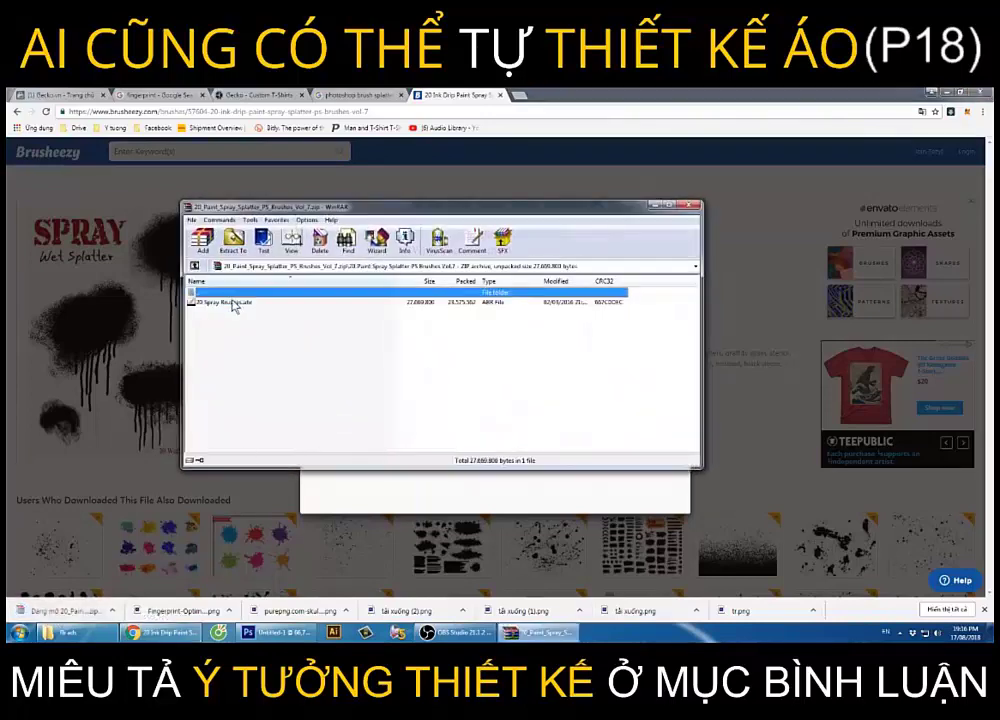
pyautogui.doubleClick(258, 302)
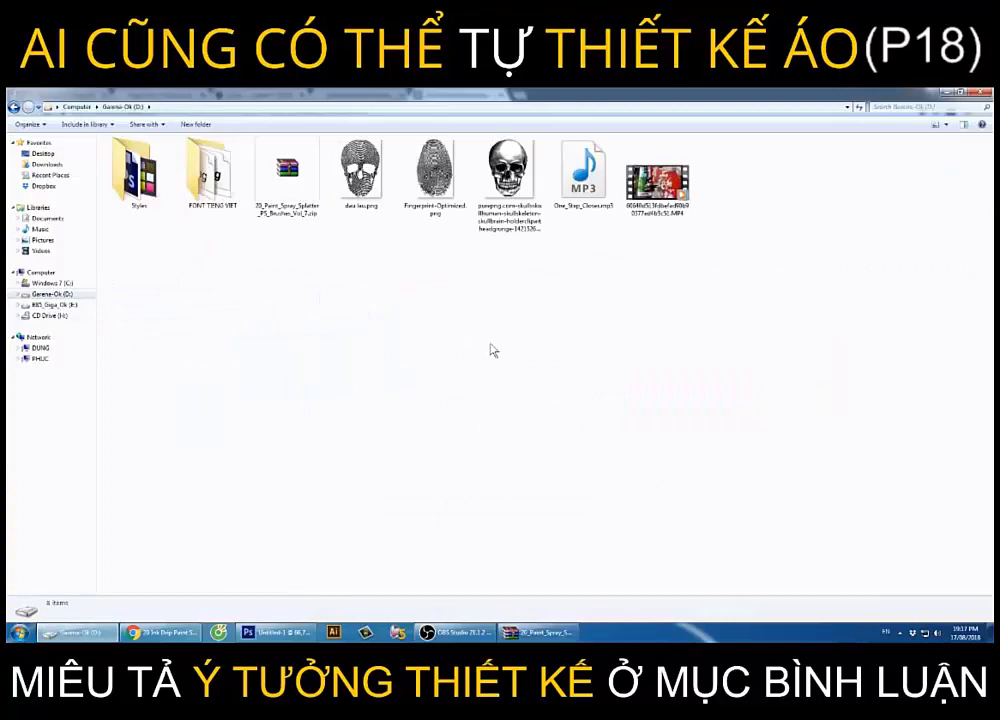
pyautogui.click(275, 632)
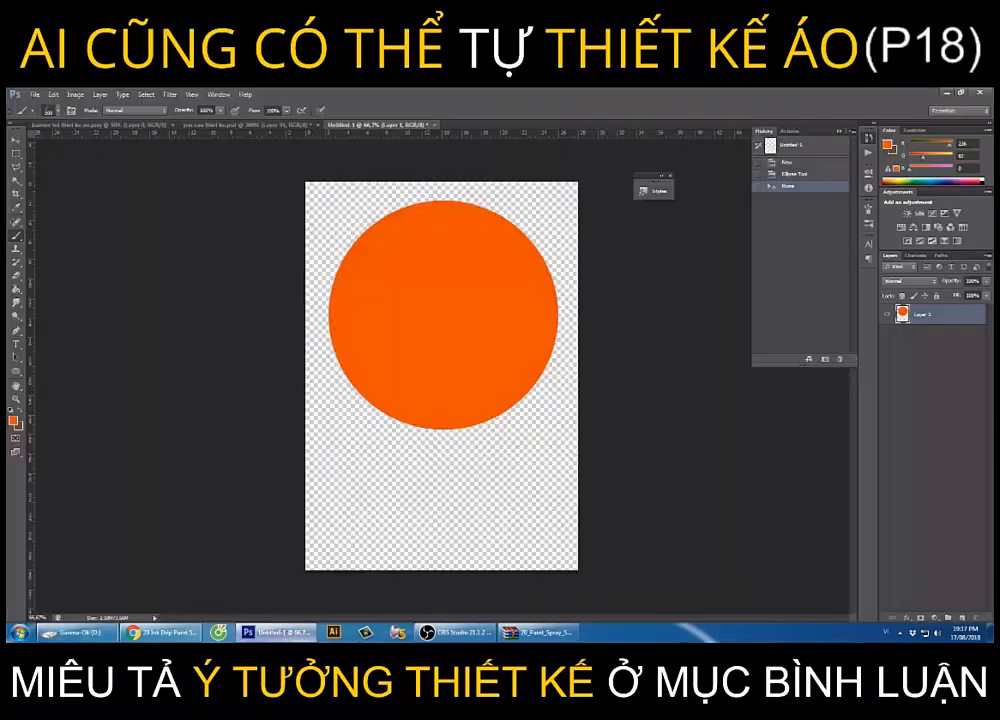
# Load the 20 Spray Brushes.abr set into the brush presets.
pyautogui.rightClick(20, 238)
pyautogui.click(65, 234)
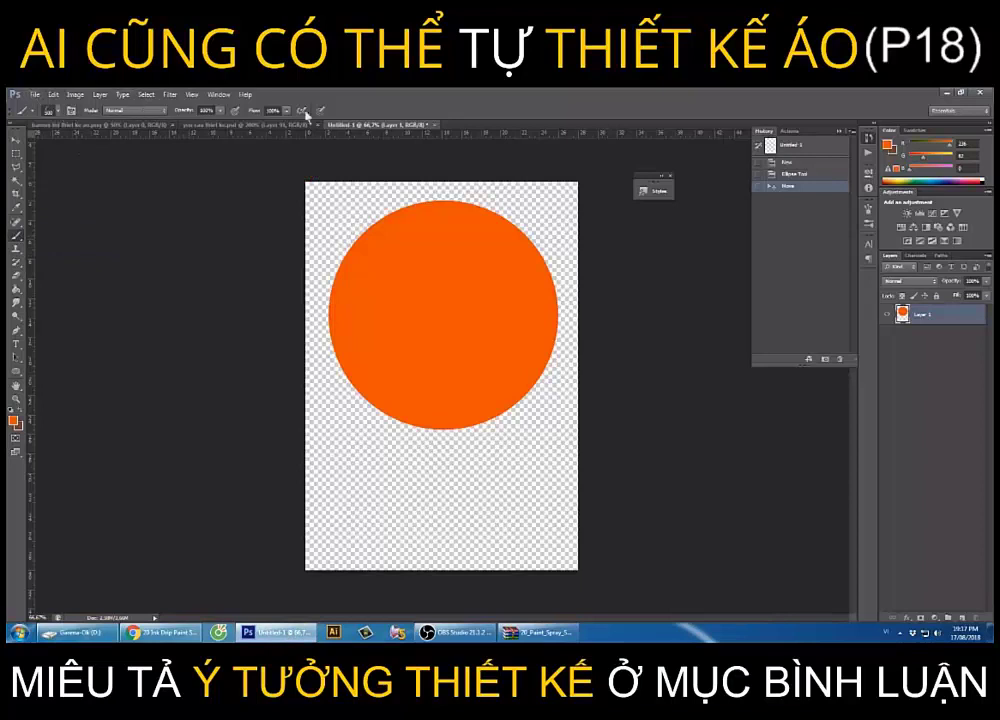
pyautogui.click(57, 111)
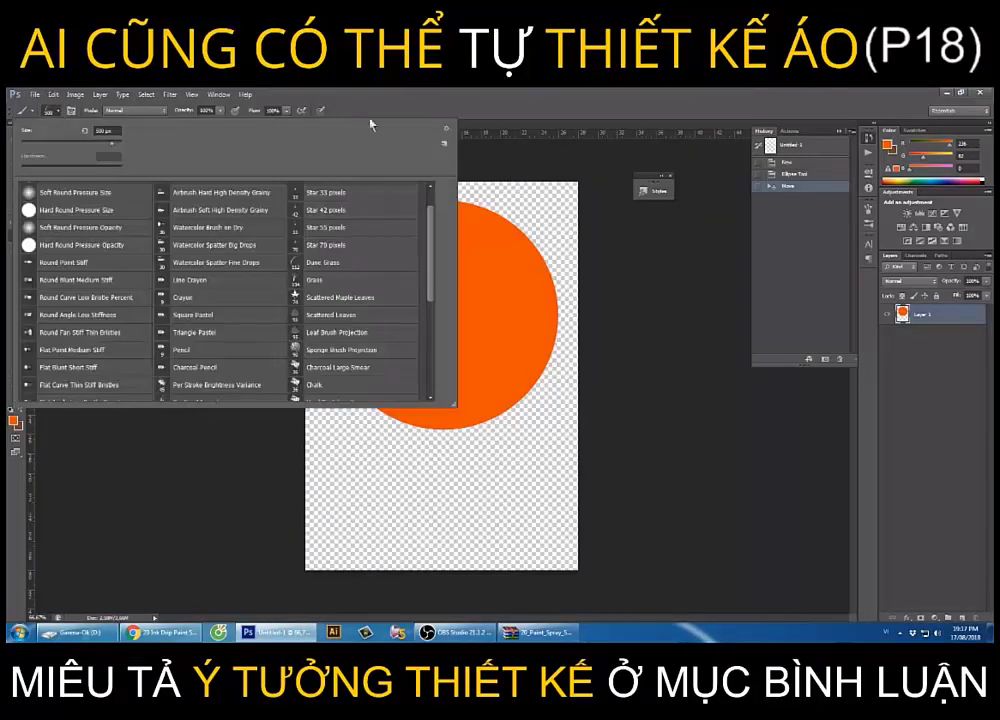
pyautogui.click(448, 131)
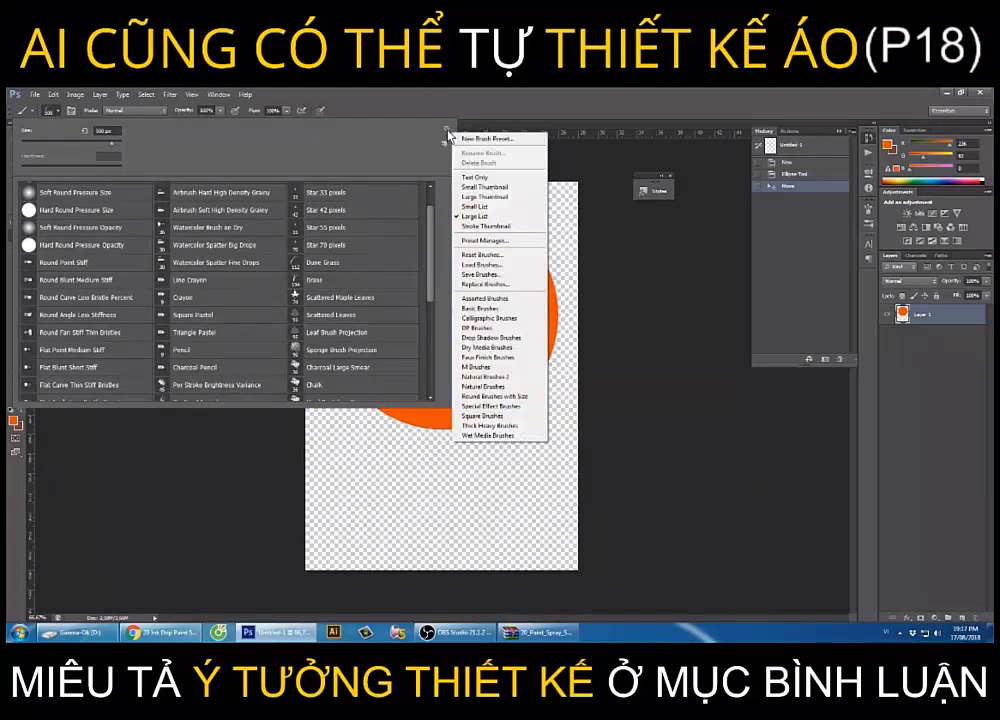
pyautogui.click(500, 267)
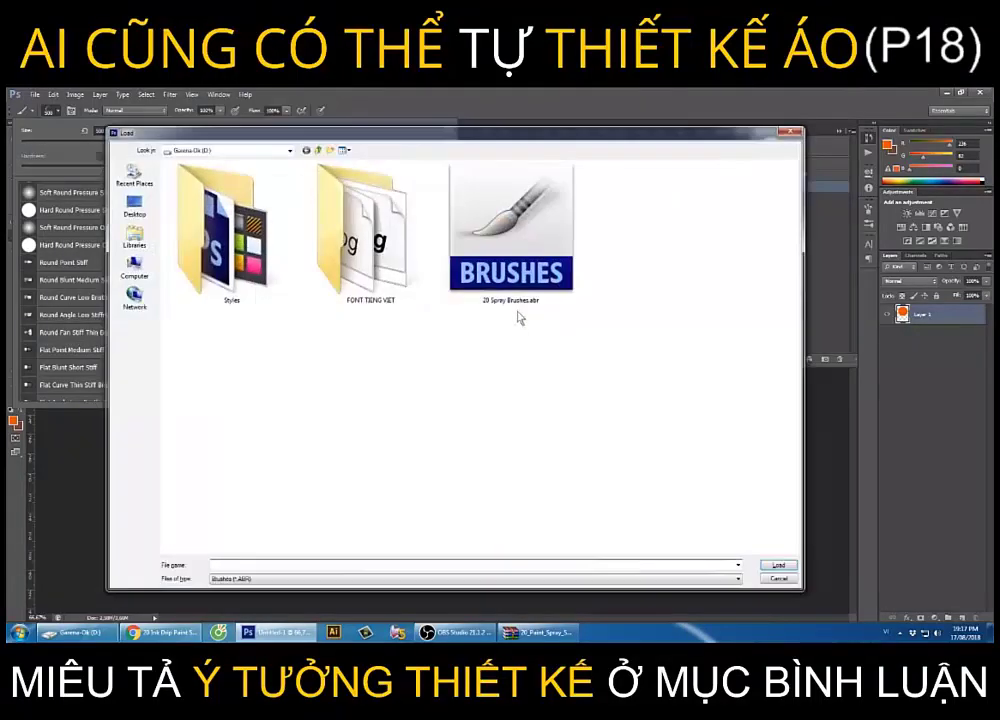
pyautogui.click(512, 269)
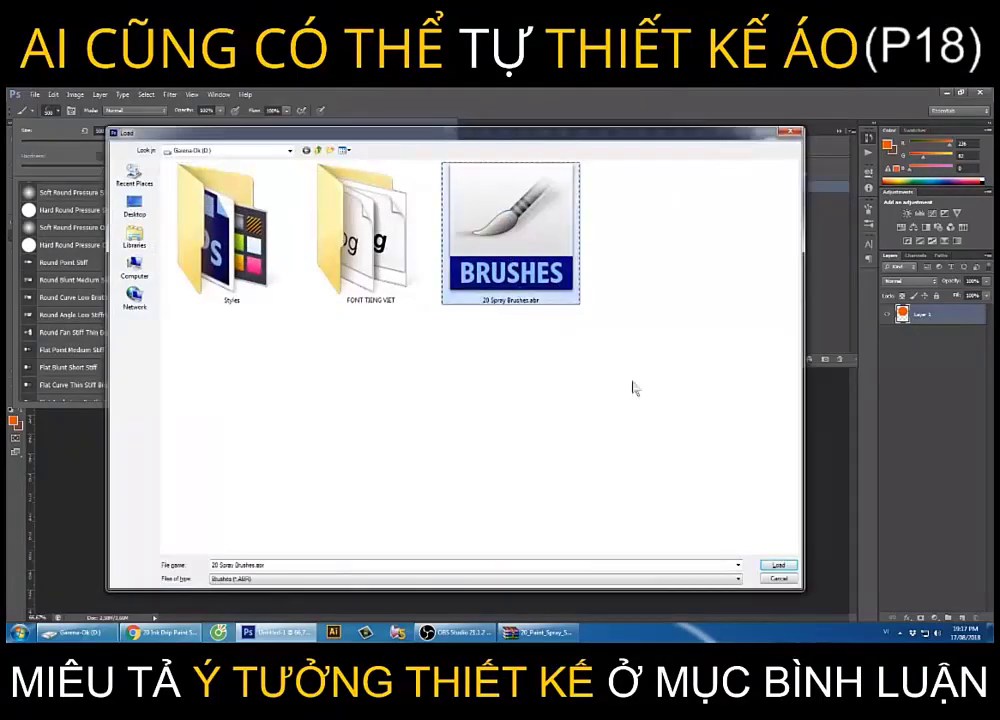
pyautogui.click(777, 566)
# Pick the Spray 9 brush at 2500 px.
pyautogui.scroll(-2, 380, 257)
pyautogui.scroll(-5, 386, 258)
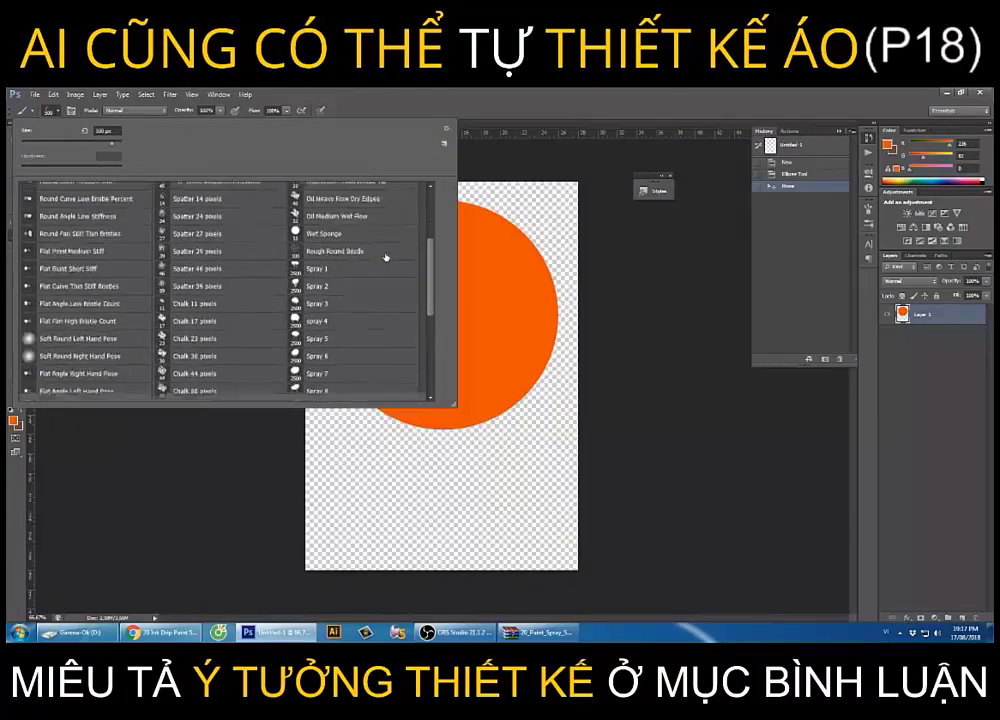
pyautogui.scroll(-2, 386, 257)
pyautogui.scroll(-2, 386, 257)
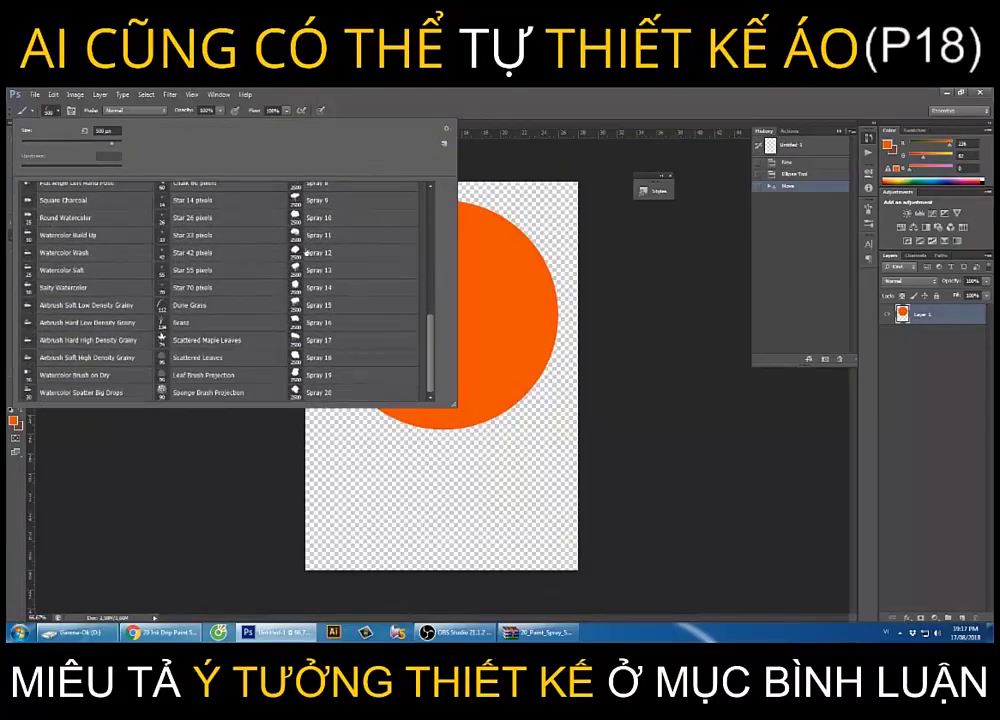
pyautogui.scroll(1, 347, 237)
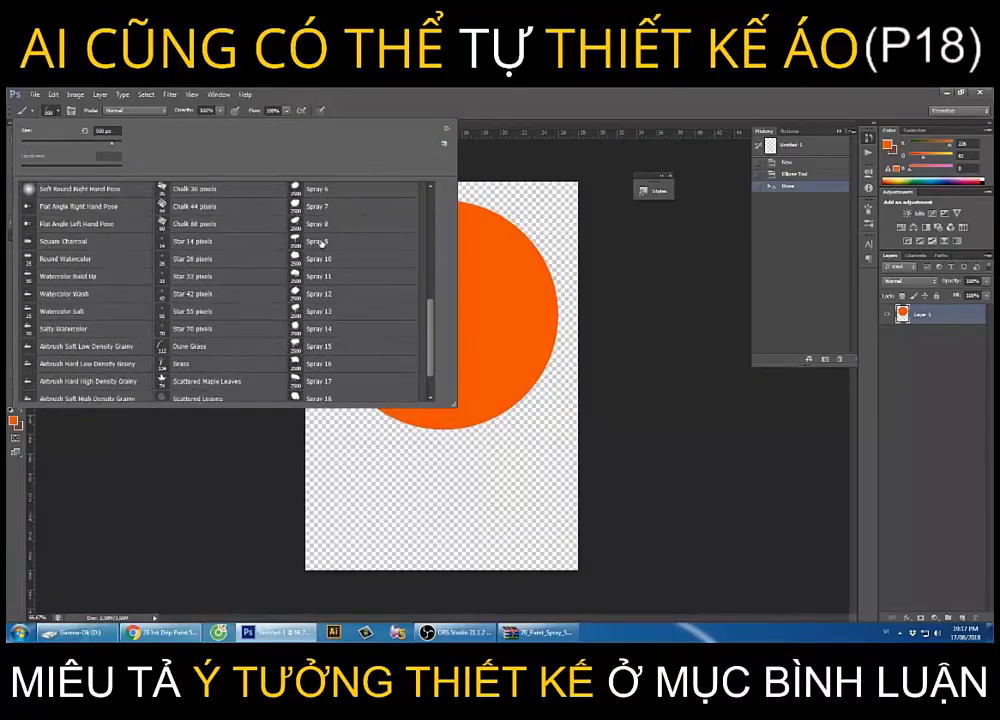
pyautogui.click(331, 244)
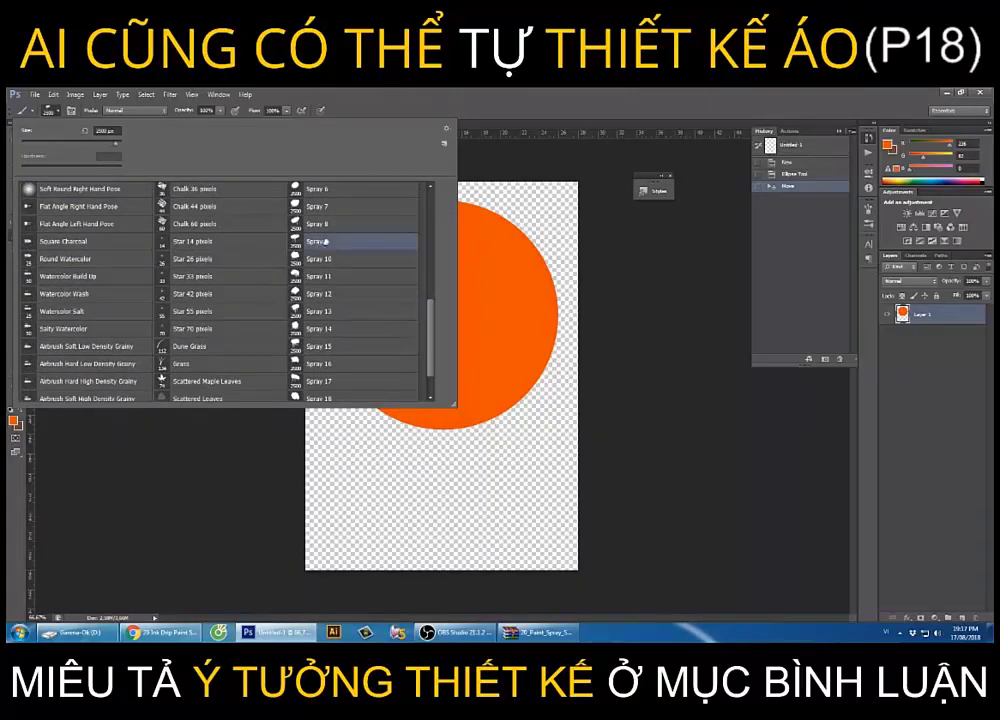
pyautogui.press('Return')
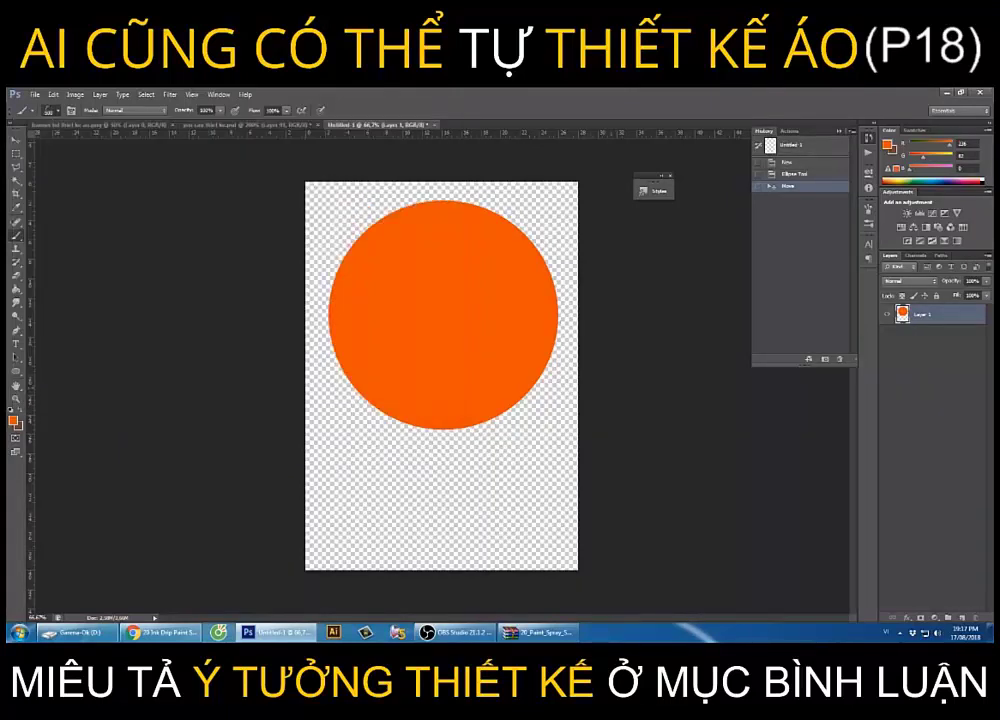
# Switch to the Spray 17 brush and adjust its size.
pyautogui.click(57, 109)
pyautogui.click(315, 340)
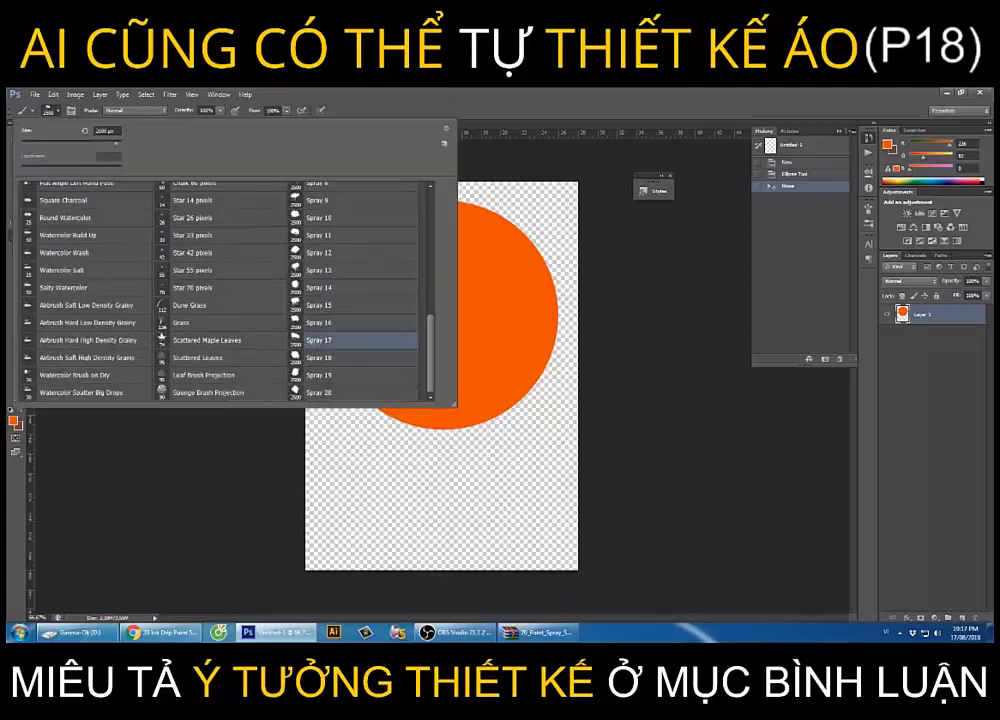
pyautogui.press('Return')
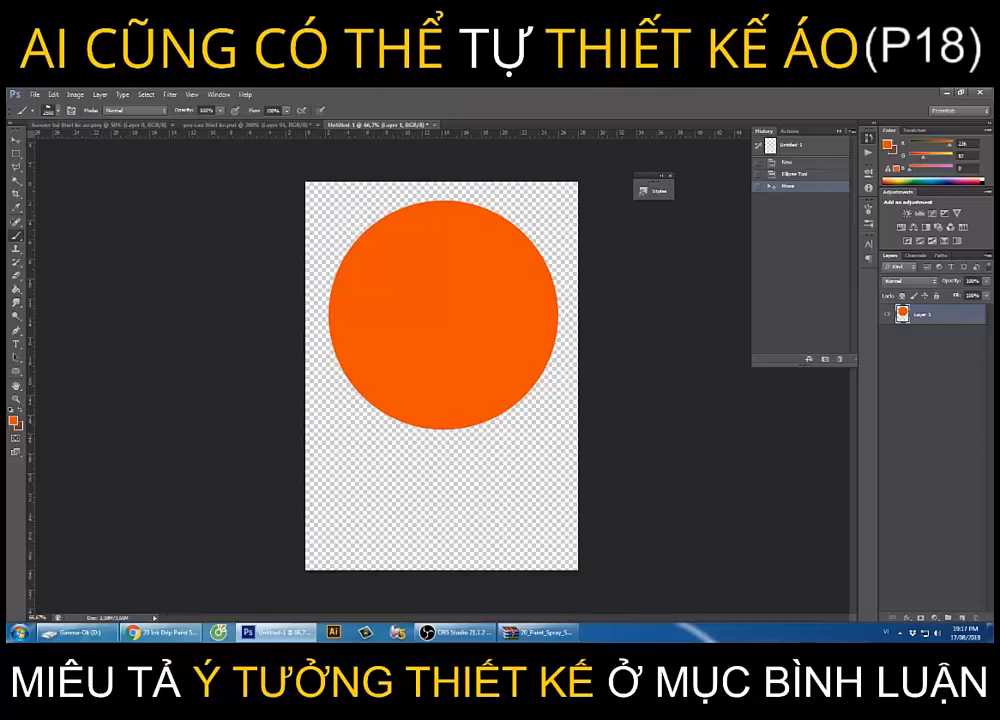
pyautogui.click(59, 110)
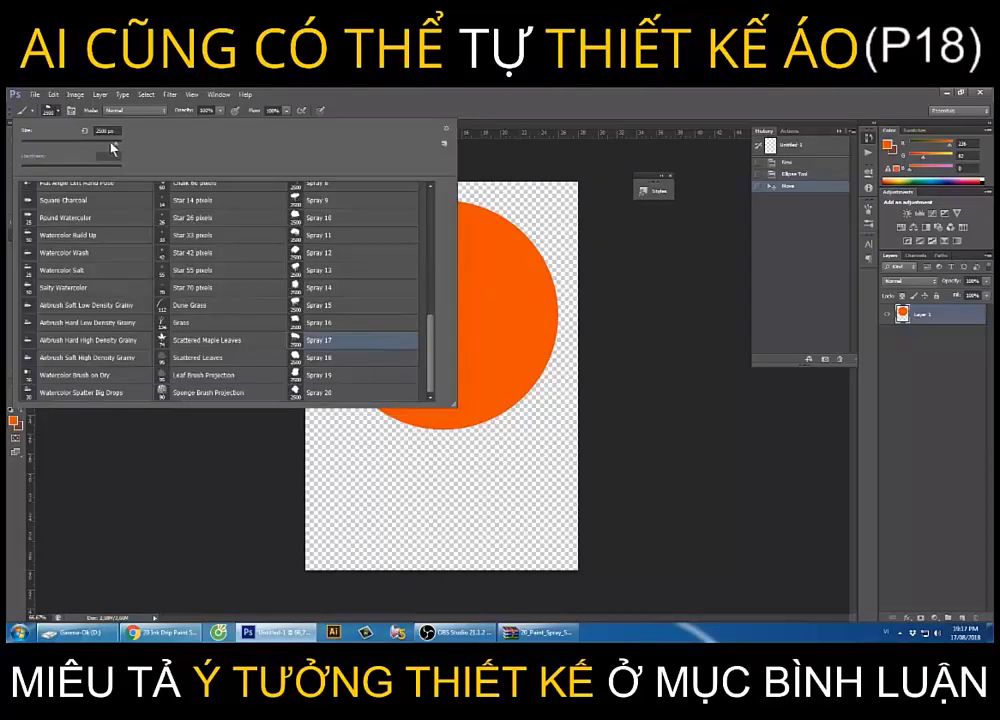
pyautogui.moveTo(113, 147); pyautogui.dragTo(118, 150)
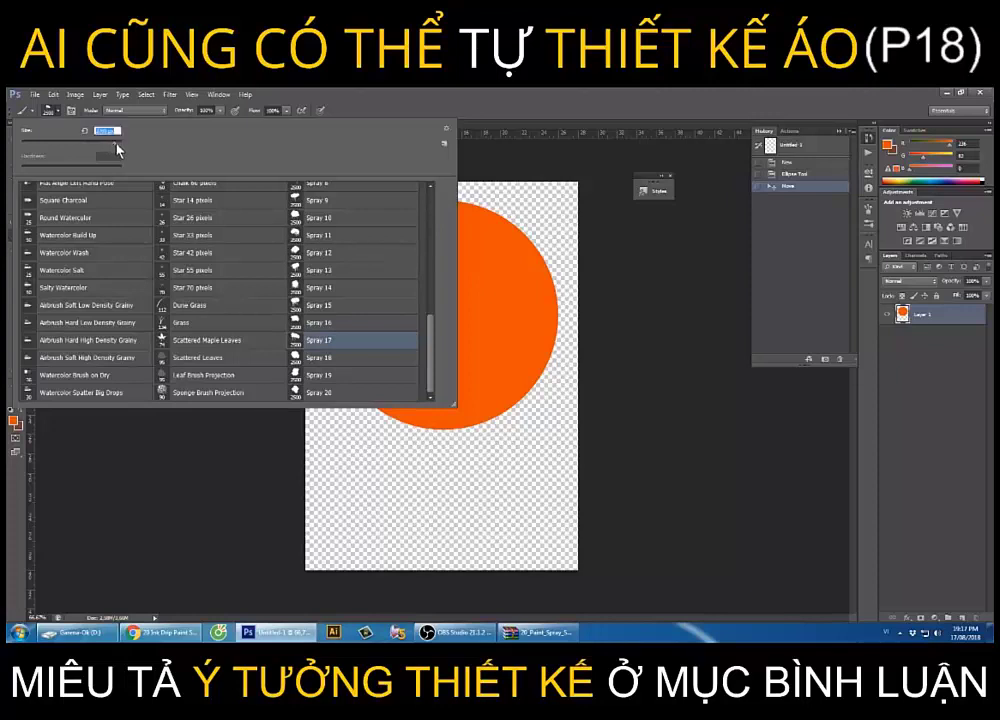
pyautogui.click(54, 110)
pyautogui.click(56, 110)
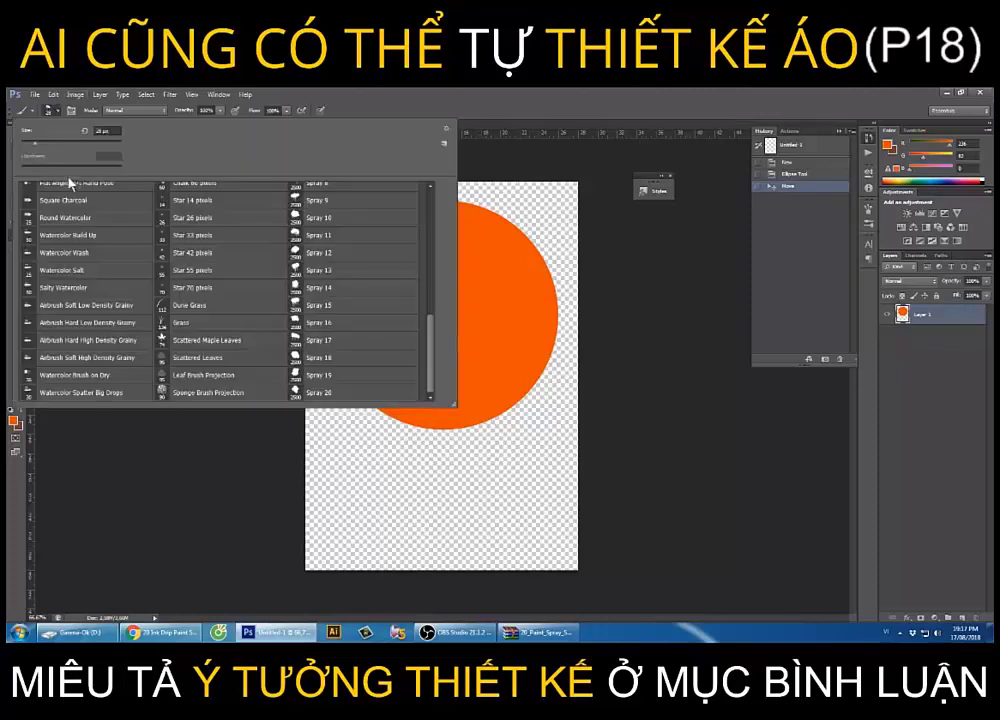
pyautogui.press('Return')
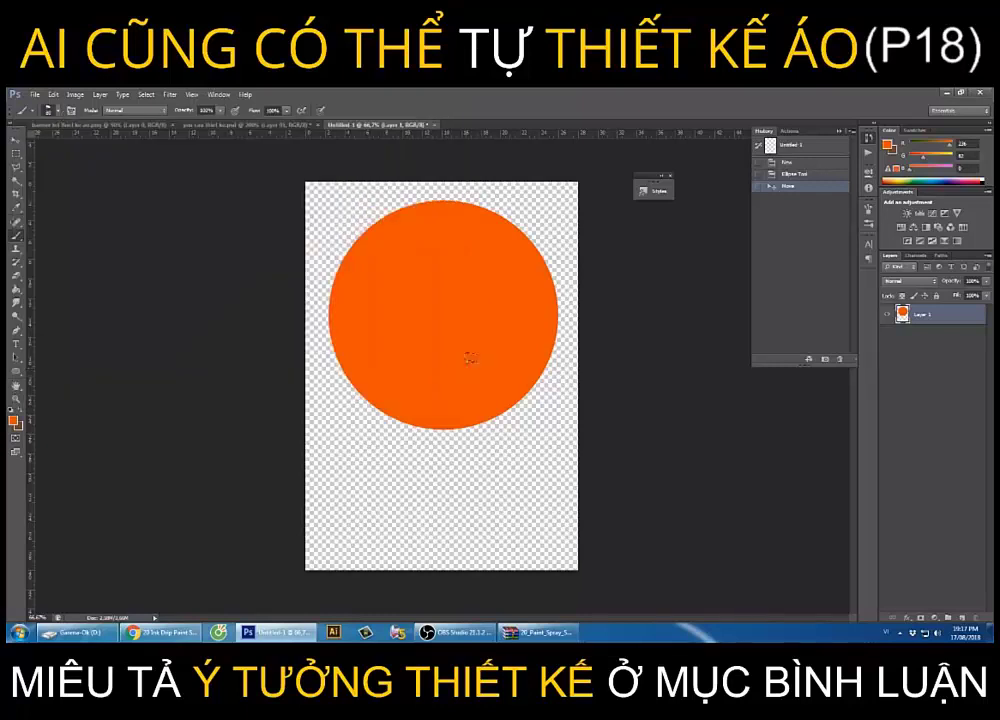
# Paint test spray strokes below the circle, then delete them from History.
pyautogui.moveTo(342, 386)
pyautogui.mouseDown()
pyautogui.moveTo(347, 462)
pyautogui.moveTo(372, 542)
pyautogui.mouseUp()
pyautogui.hotkey('ctrl', 'z')
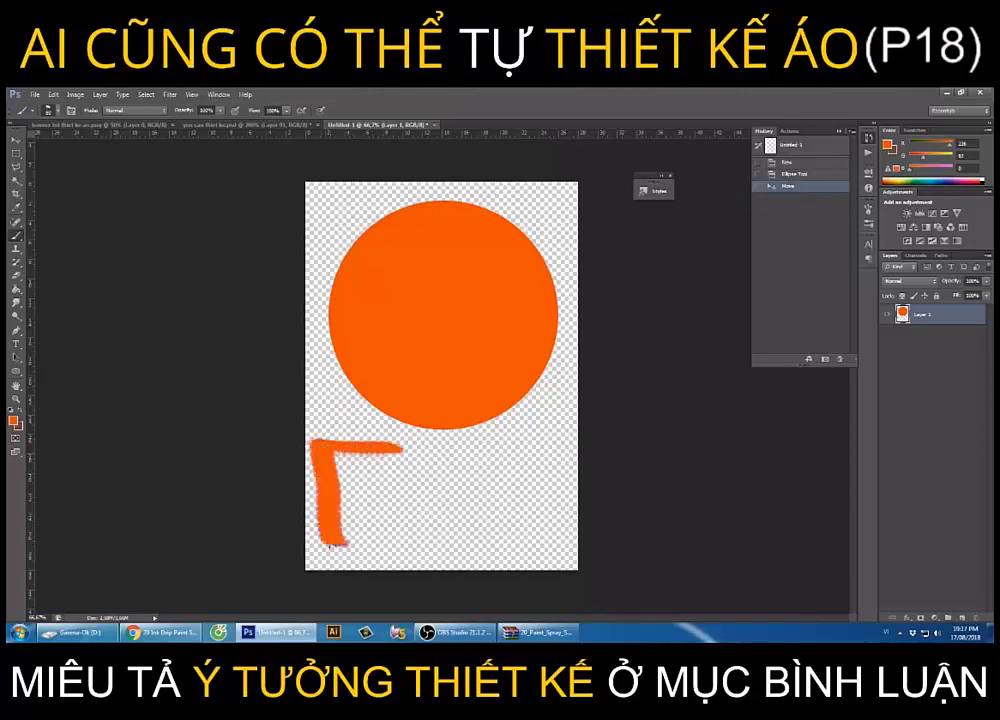
pyautogui.moveTo(447, 448)
pyautogui.mouseDown()
pyautogui.moveTo(518, 443)
pyautogui.moveTo(455, 541)
pyautogui.mouseUp()
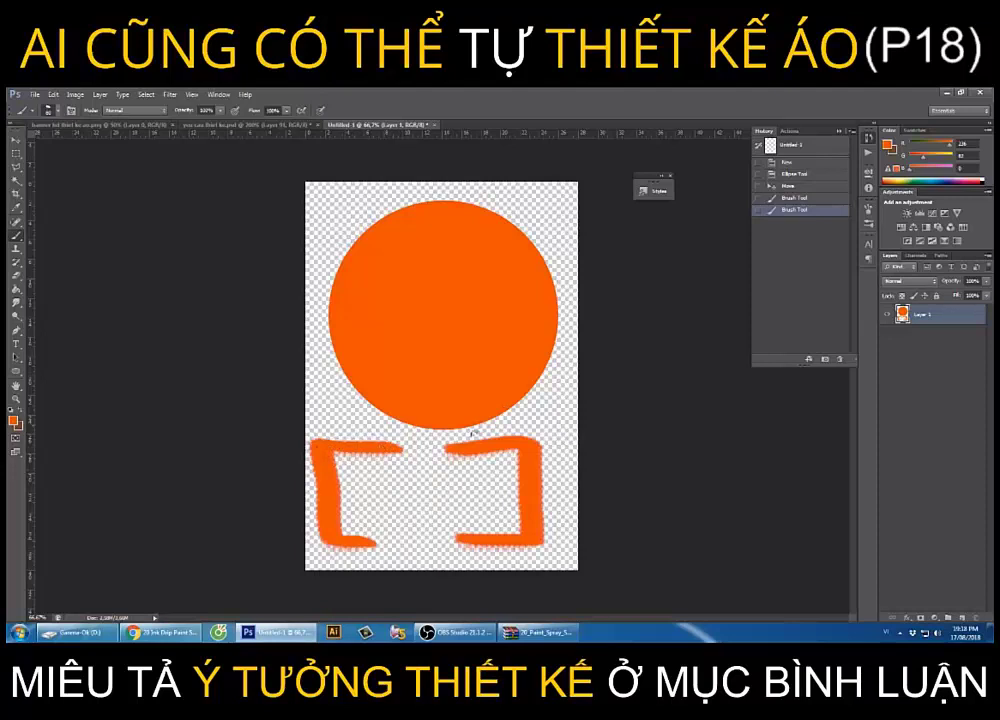
pyautogui.click(843, 360)
pyautogui.press('Return')
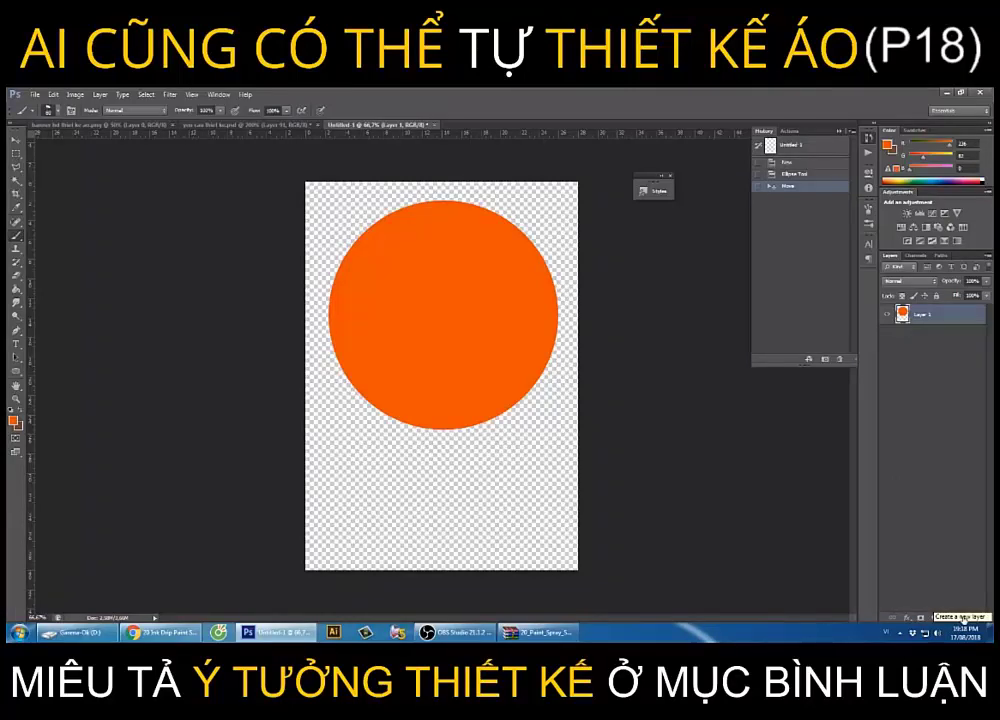
# Add a new Layer 2 and stamp Spray 17 drips along the circle's left and lower edges.
pyautogui.click(956, 616)
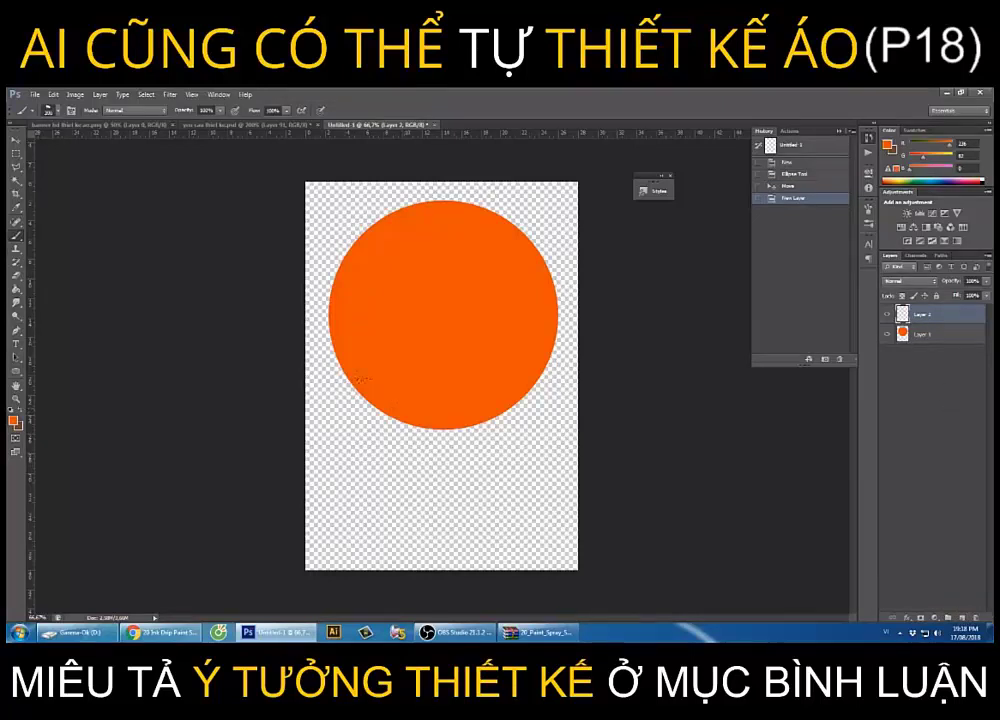
pyautogui.click(332, 340)
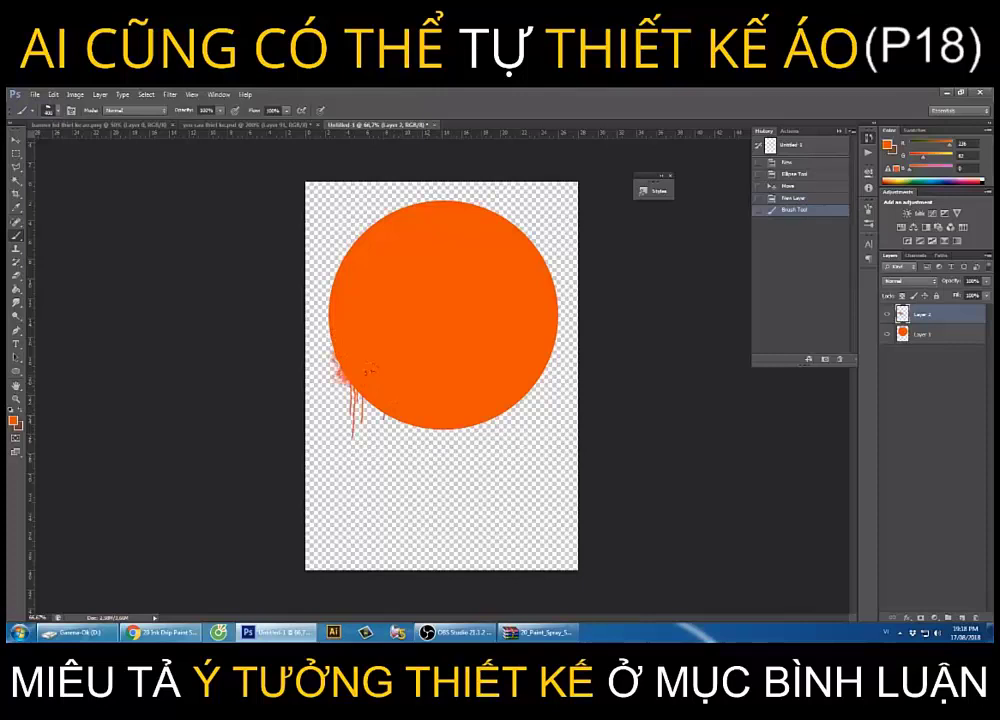
pyautogui.click(366, 376)
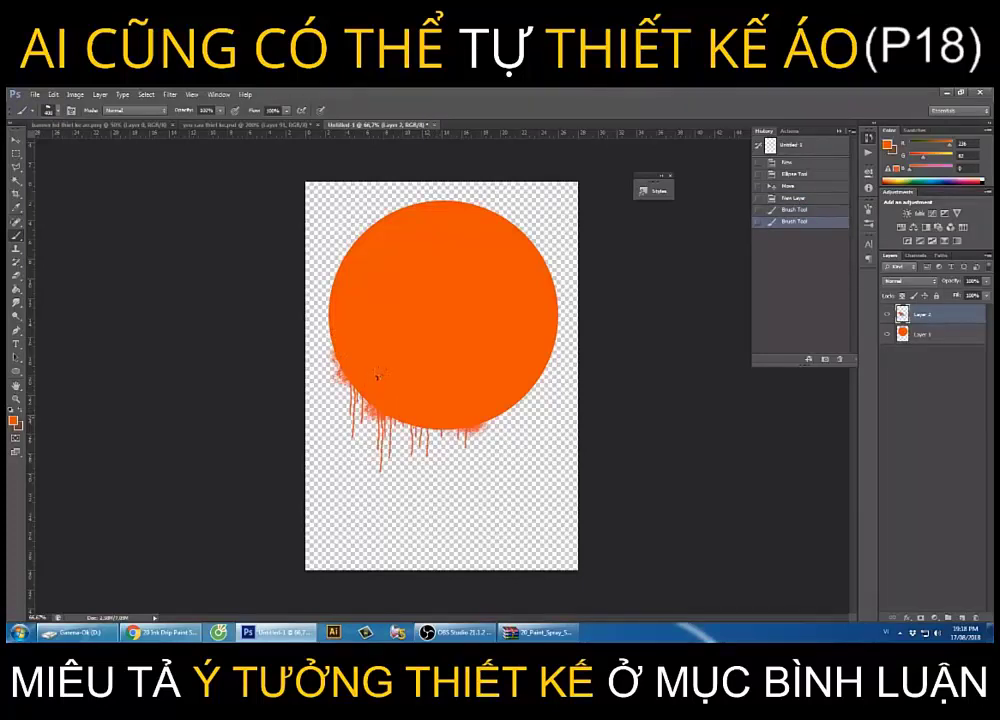
pyautogui.click(377, 374)
# Switch to the Spray 15 brush and paint drips below the circle's lower right.
pyautogui.click(47, 110)
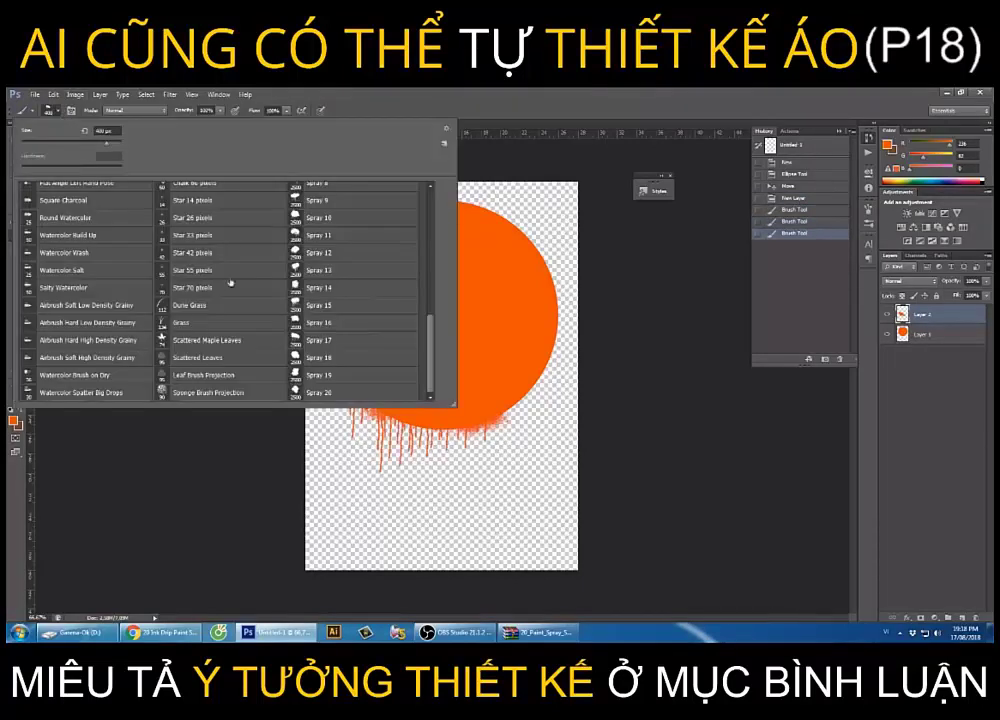
pyautogui.click(310, 305)
pyautogui.click(56, 110)
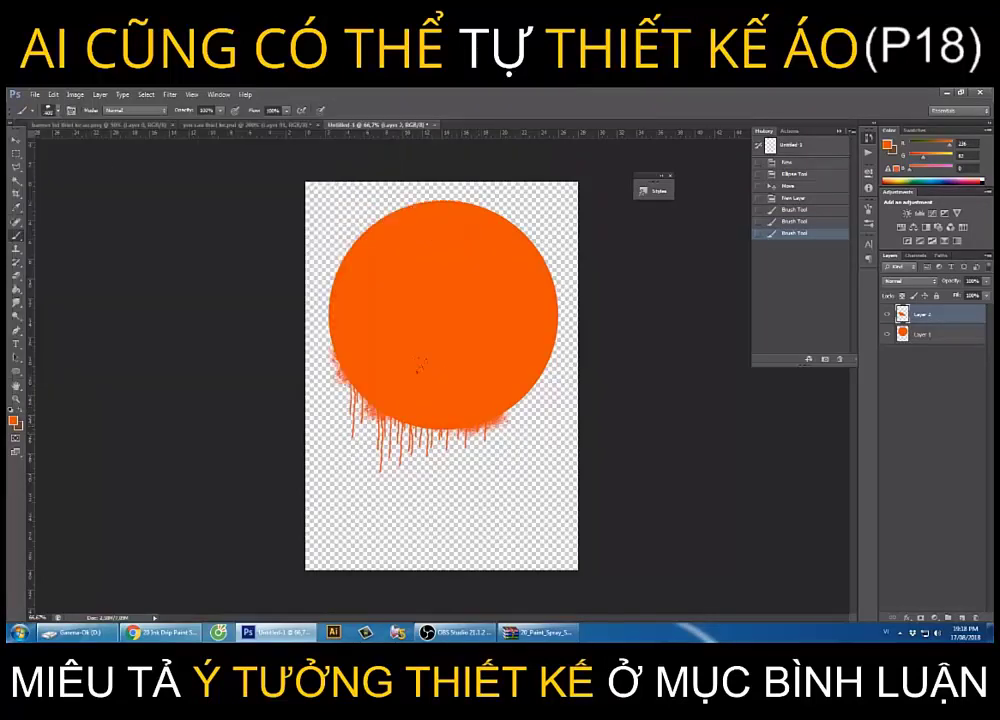
pyautogui.moveTo(420, 425); pyautogui.dragTo(515, 440)
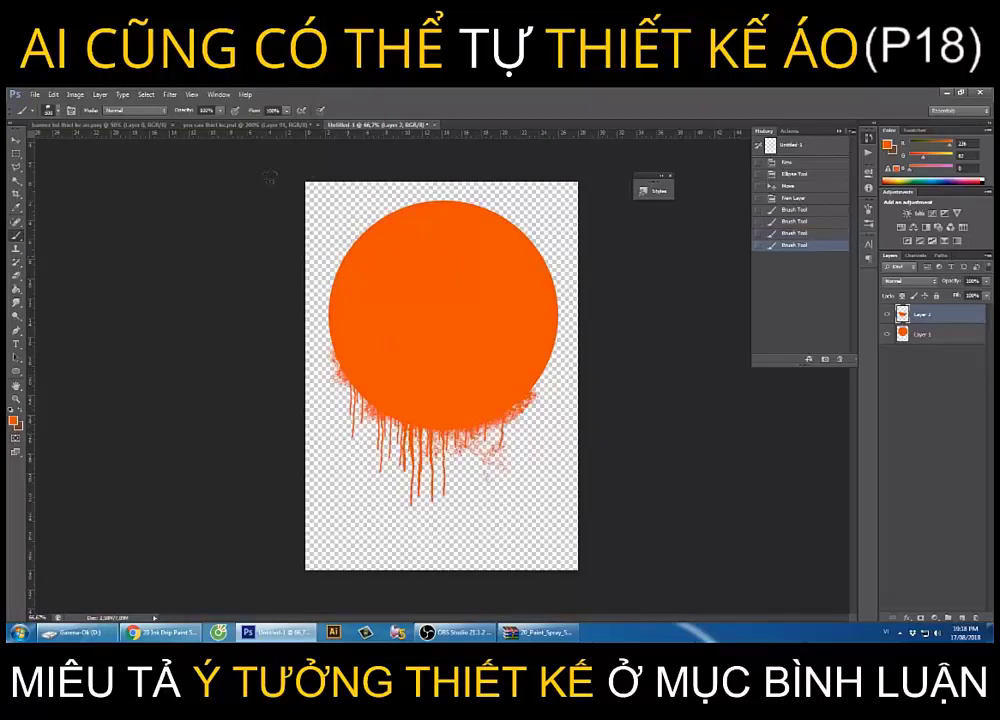
# Add Spray 8 spatter at 2500 px along the circle's right and lower-left edges.
pyautogui.click(58, 111)
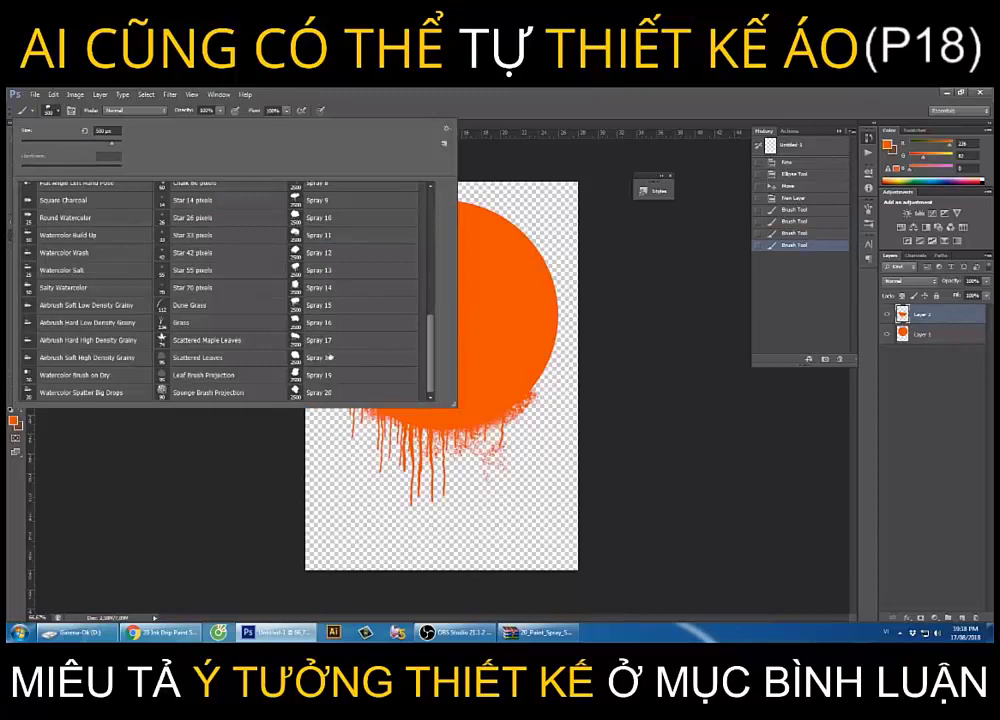
pyautogui.scroll(1, 326, 330)
pyautogui.scroll(2, 320, 270)
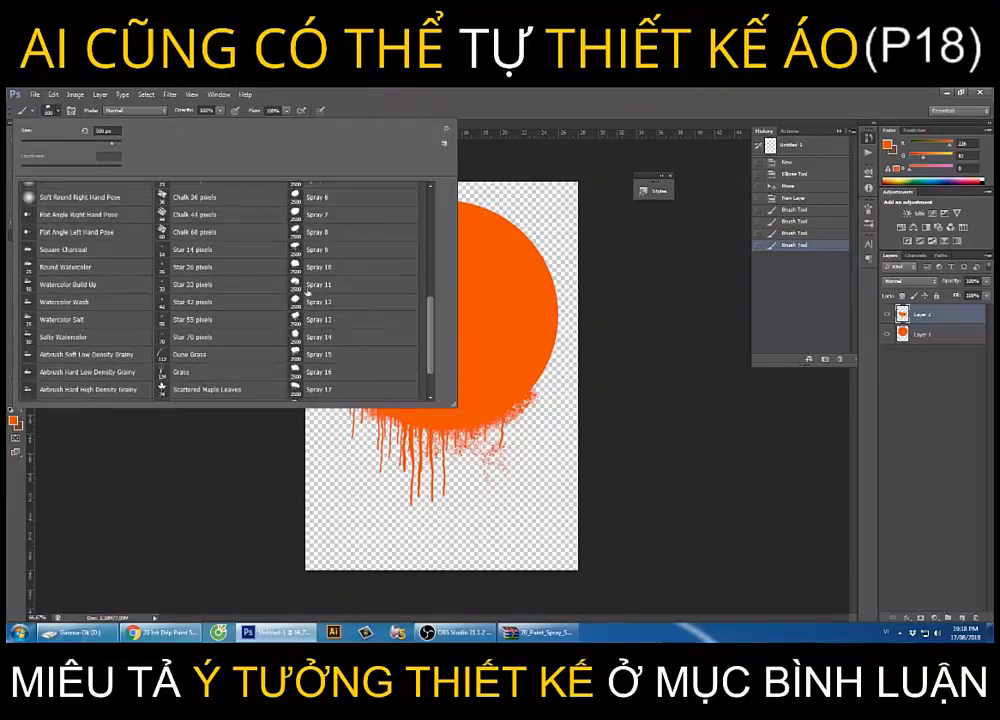
pyautogui.click(316, 233)
pyautogui.press('Return')
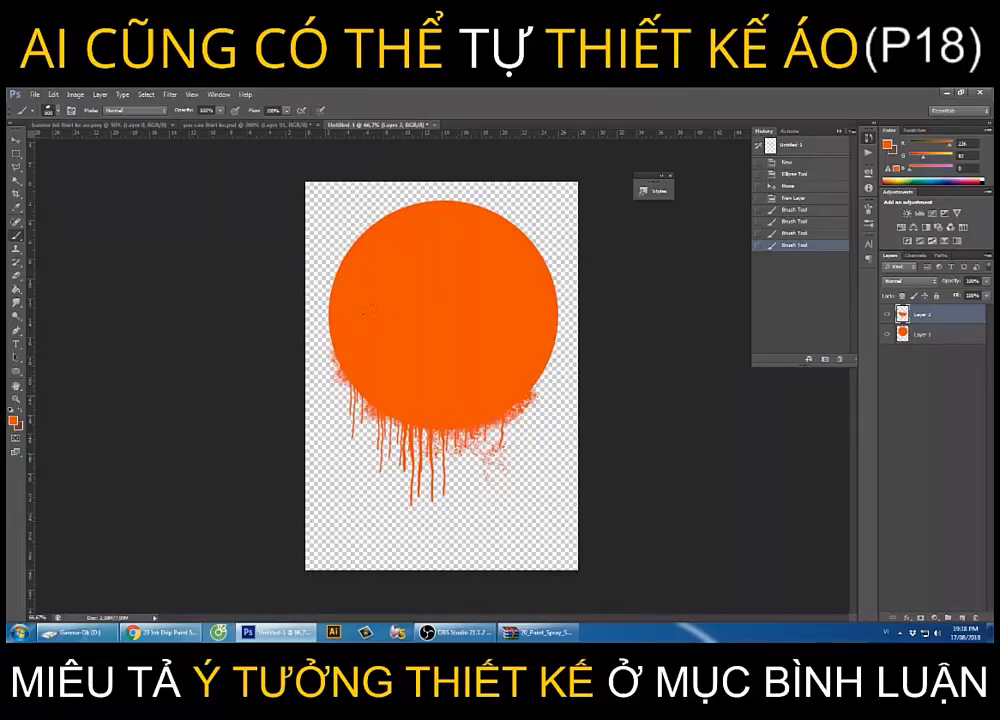
pyautogui.click(373, 278)
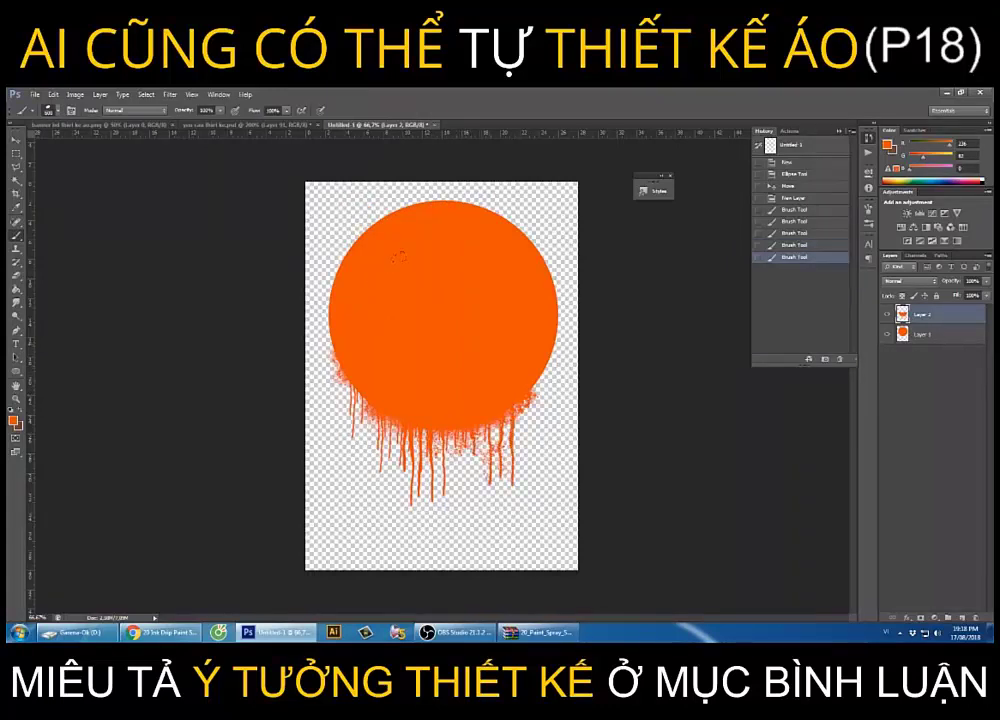
pyautogui.click(400, 257)
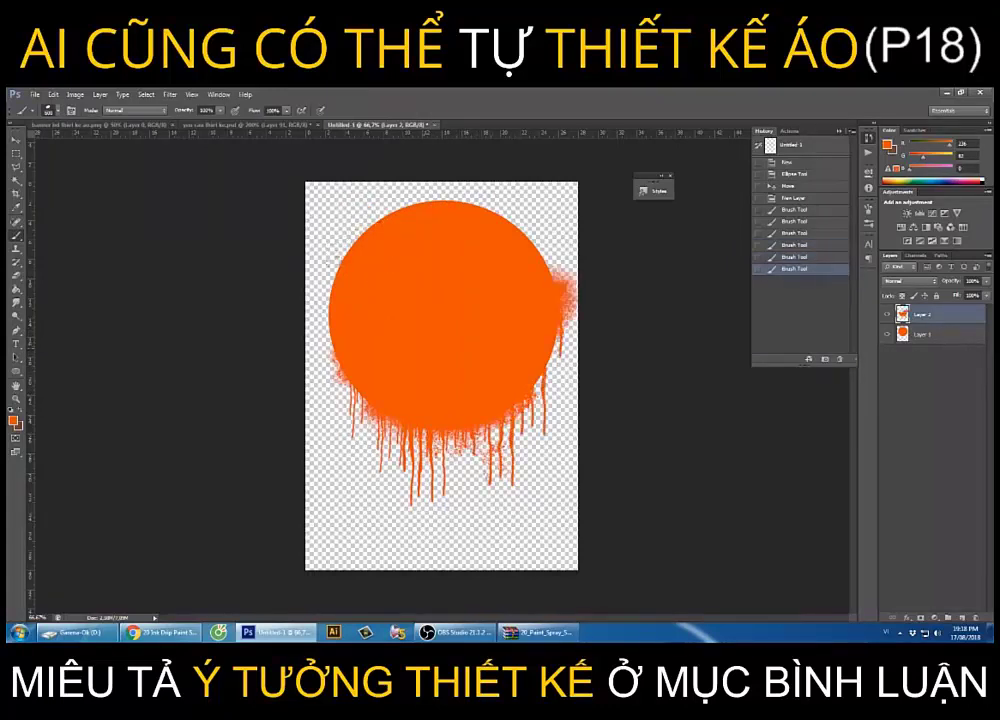
pyautogui.moveTo(335, 375); pyautogui.dragTo(360, 410)
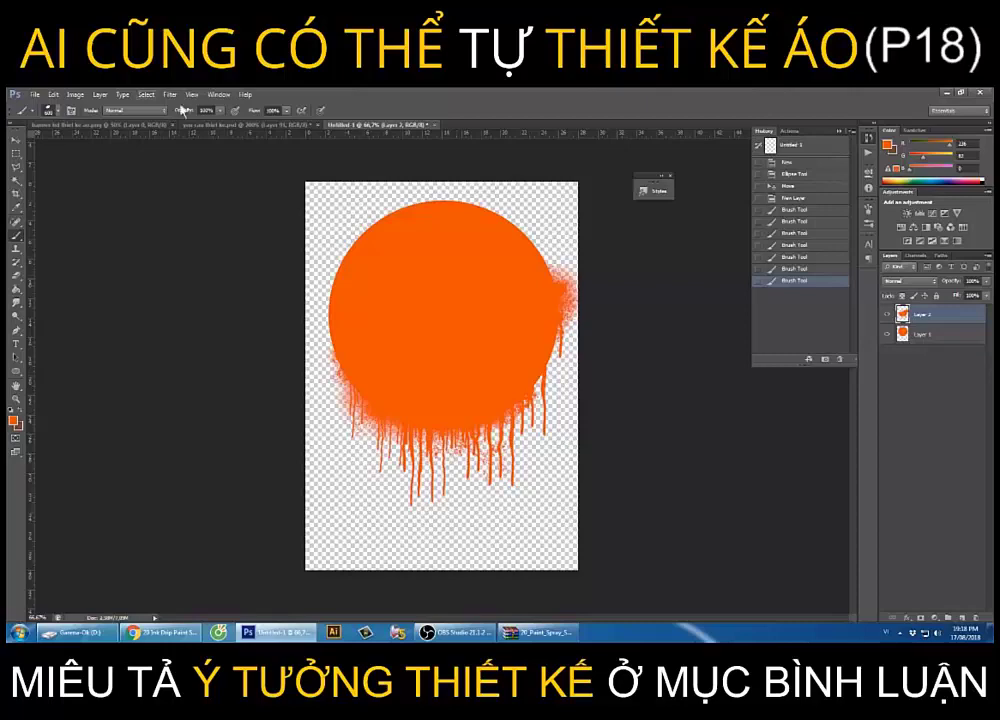
pyautogui.click(210, 126)
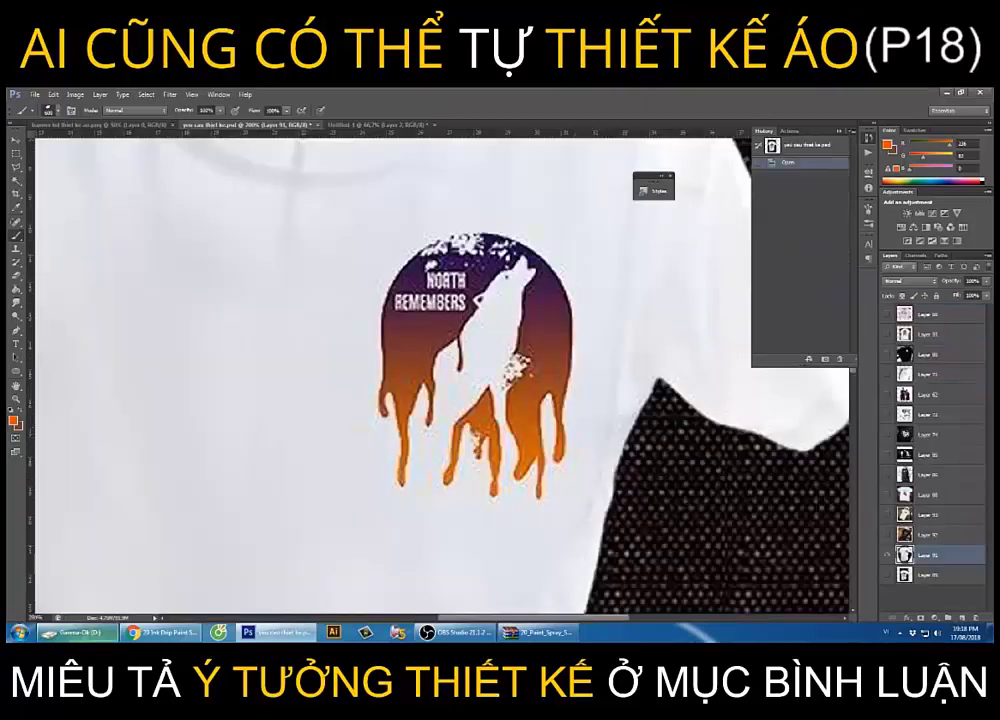
pyautogui.click(160, 632)
# Run a Google Images search for 'wolf silhouette'.
pyautogui.click(355, 95)
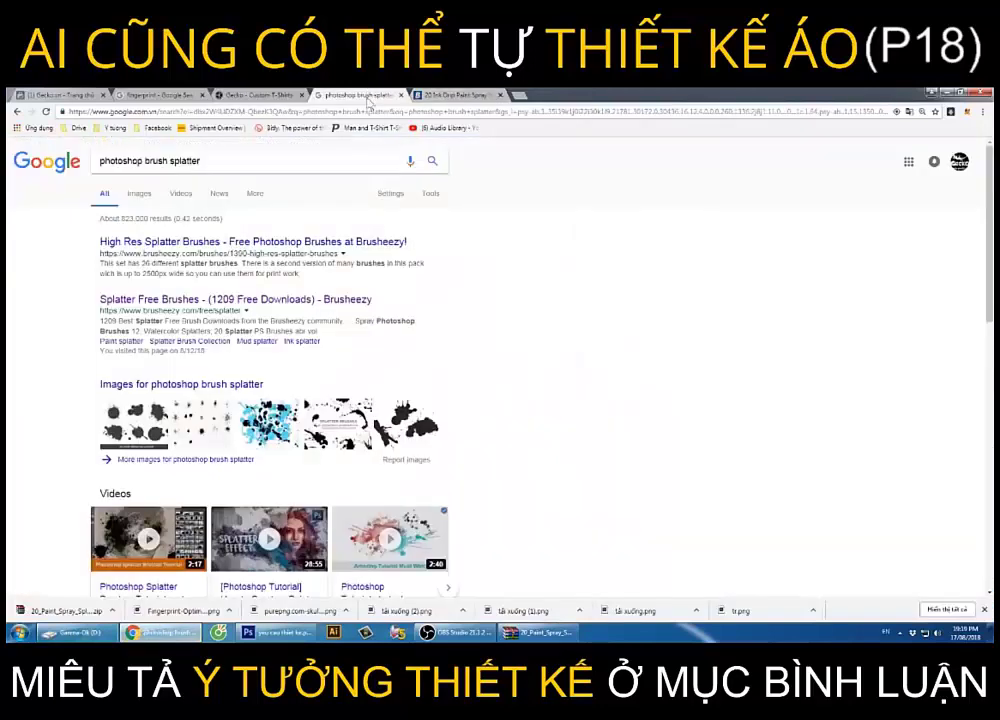
pyautogui.click(139, 193)
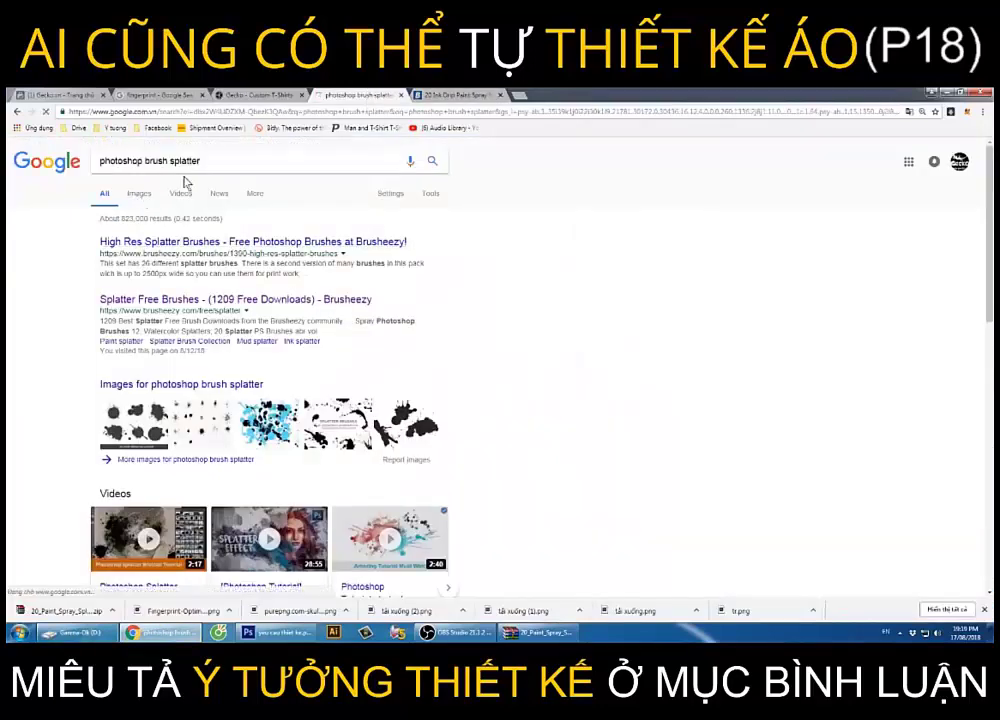
pyautogui.write('w')
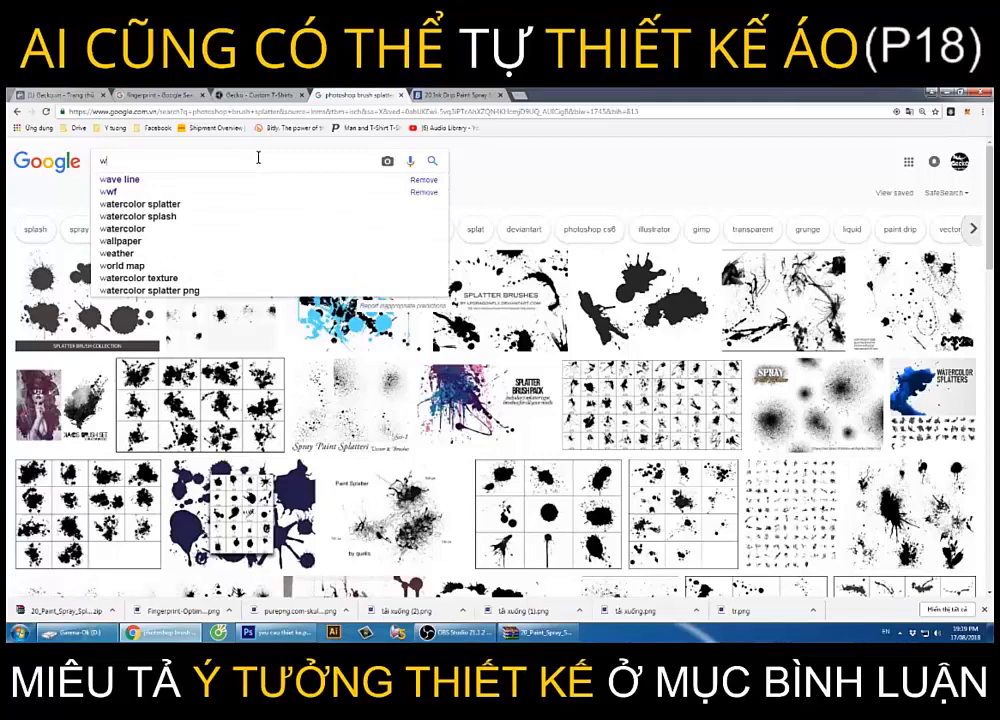
pyautogui.write('ofl')
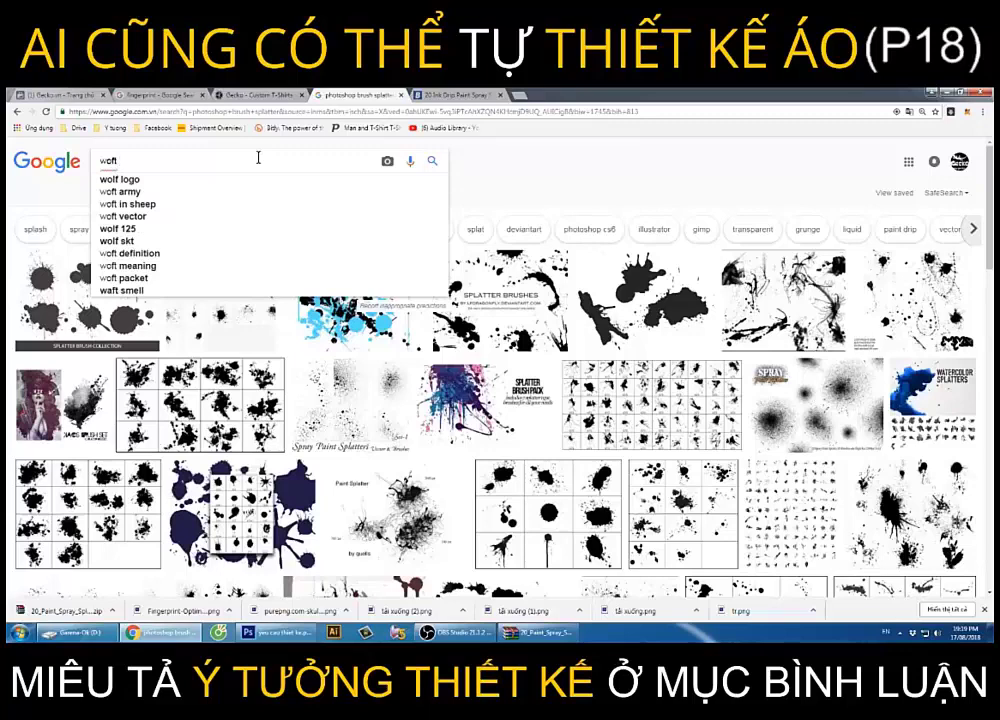
pyautogui.press('BackSpace')
pyautogui.press('BackSpace')
pyautogui.press('BackSpace')
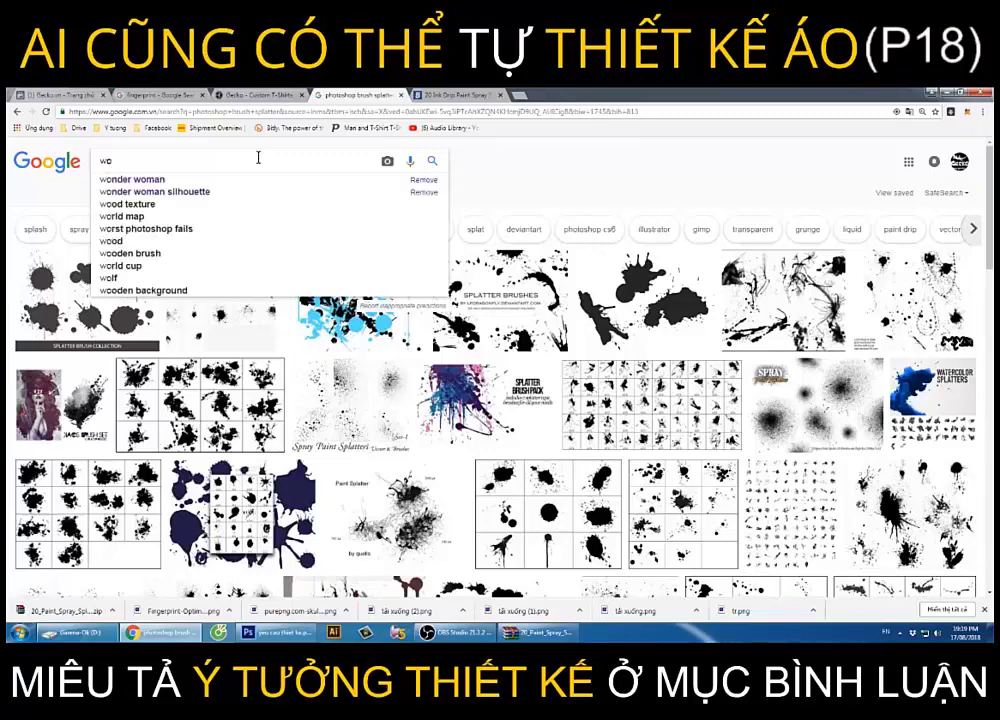
pyautogui.write('lf si')
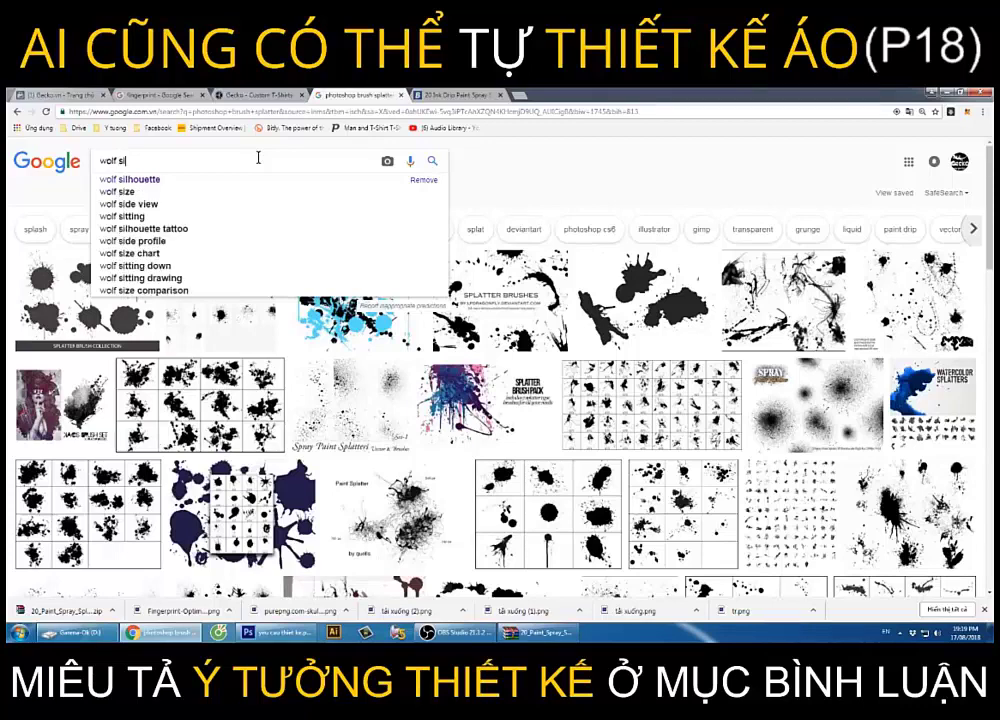
pyautogui.write('lho')
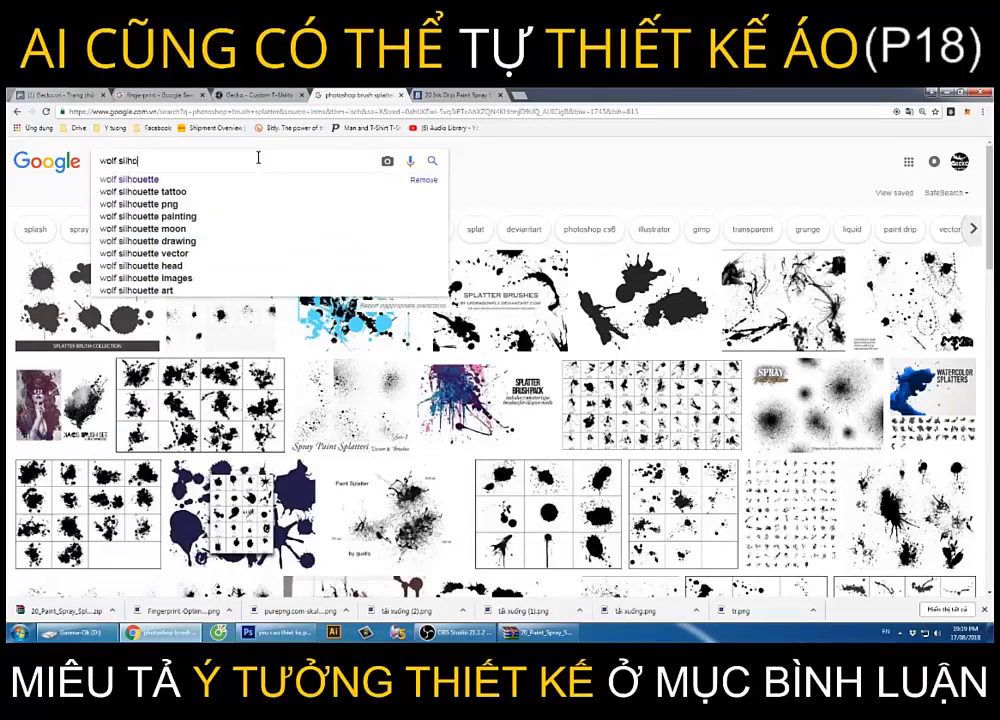
pyautogui.write('uette')
pyautogui.press('Return')
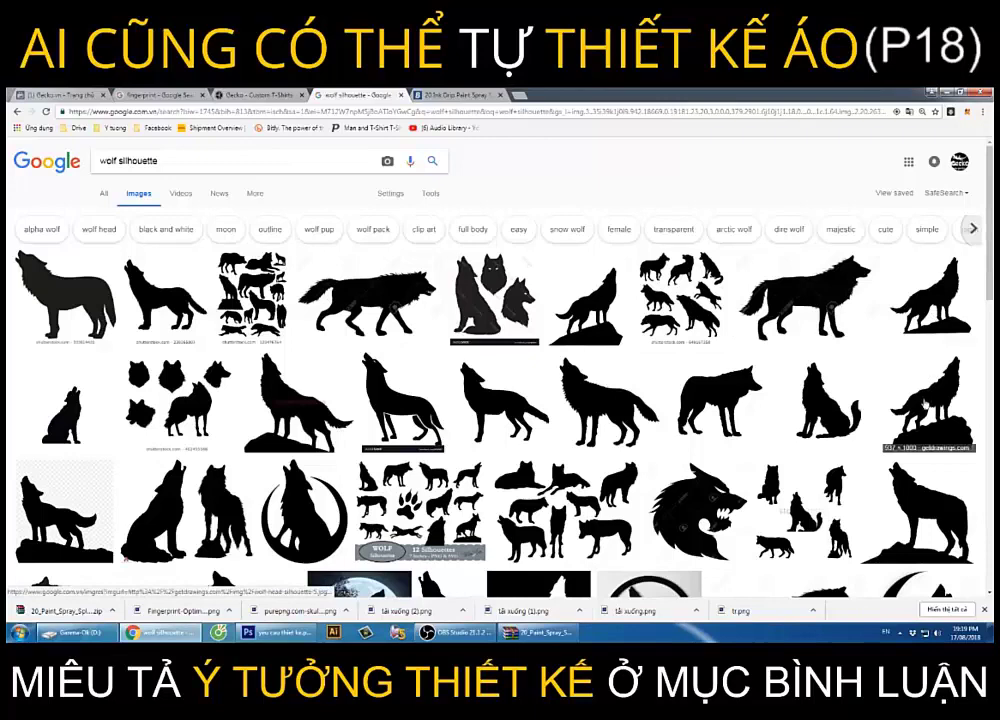
# Copy the howling wolf-on-rock image from its preview.
pyautogui.click(925, 400)
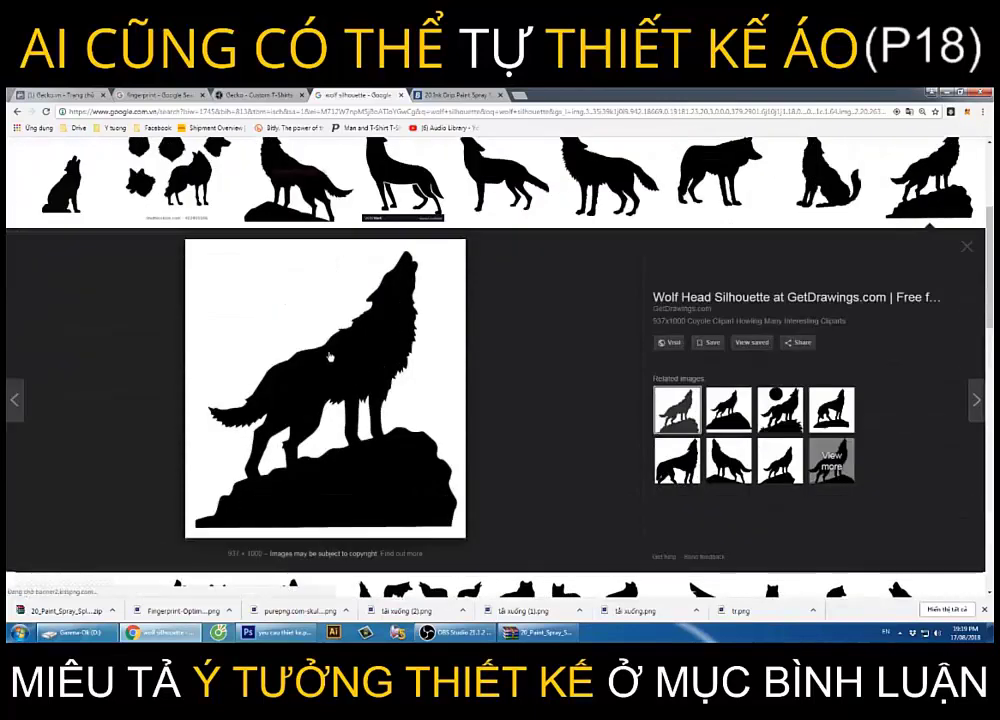
pyautogui.rightClick(337, 367)
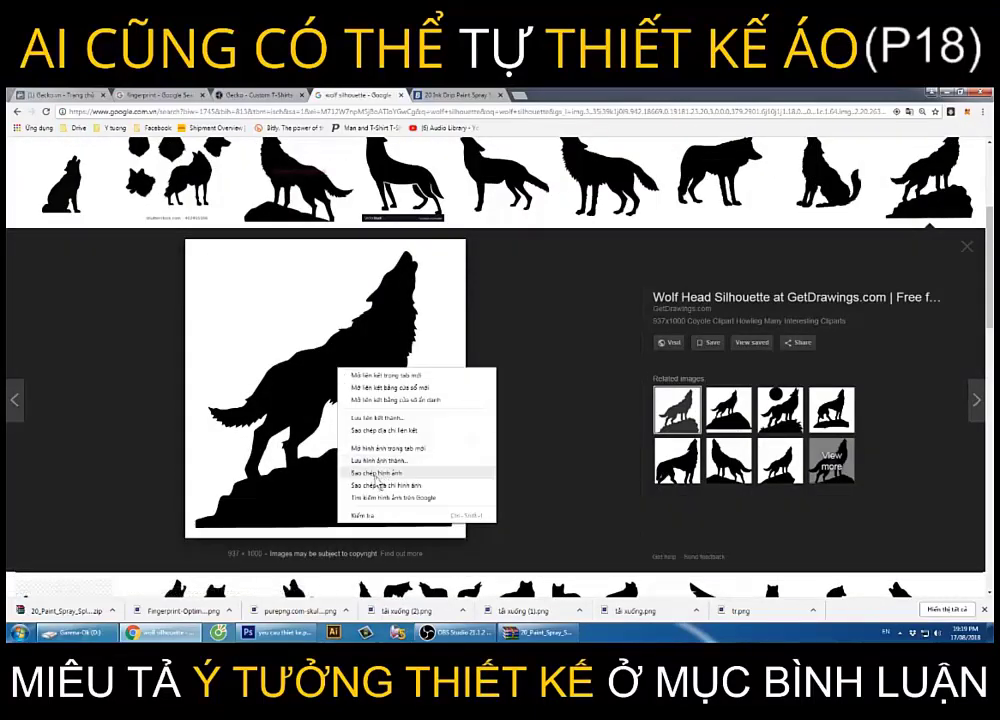
pyautogui.click(372, 478)
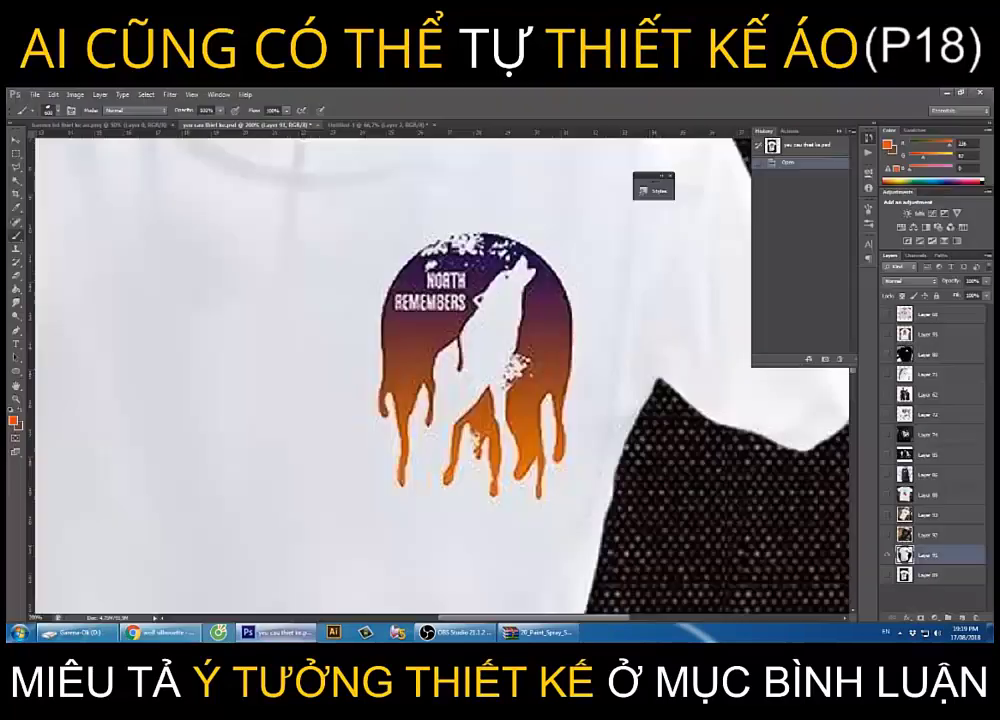
# Paste the copied wolf silhouette into the Untitled-1 document as a new layer.
pyautogui.hotkey('alt', 'Tab')
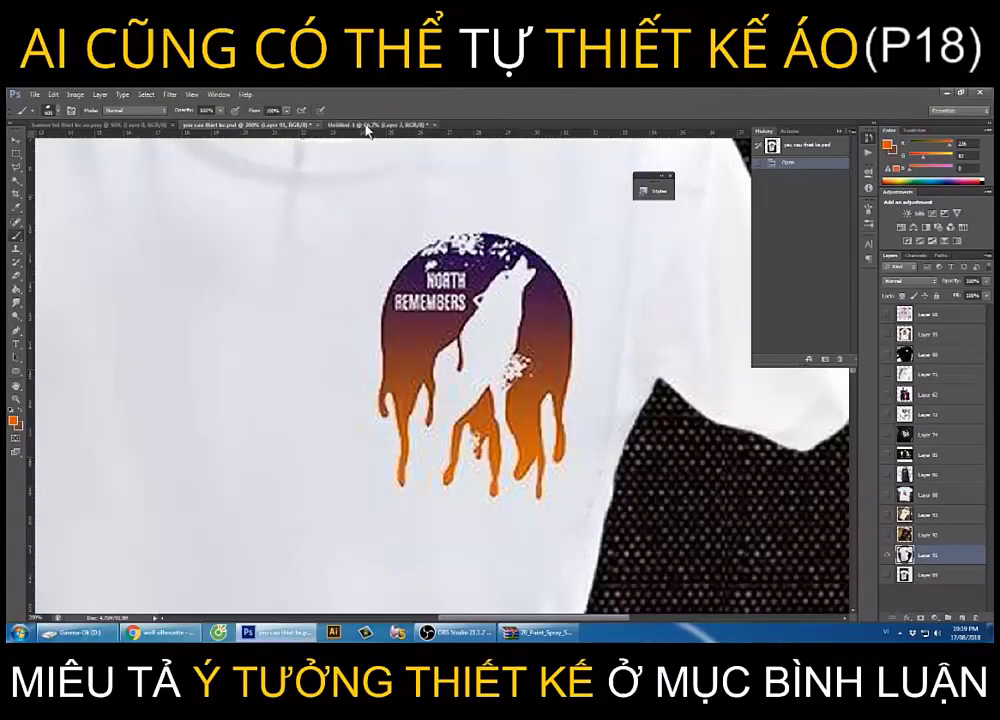
pyautogui.click(365, 125)
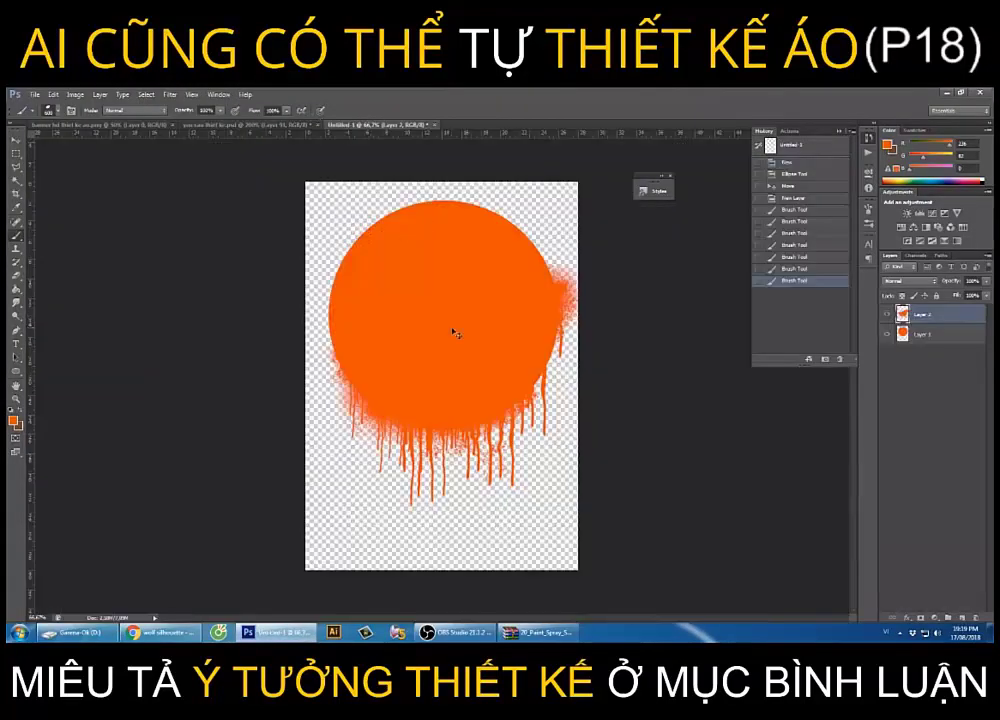
pyautogui.hotkey('ctrl', 'v')
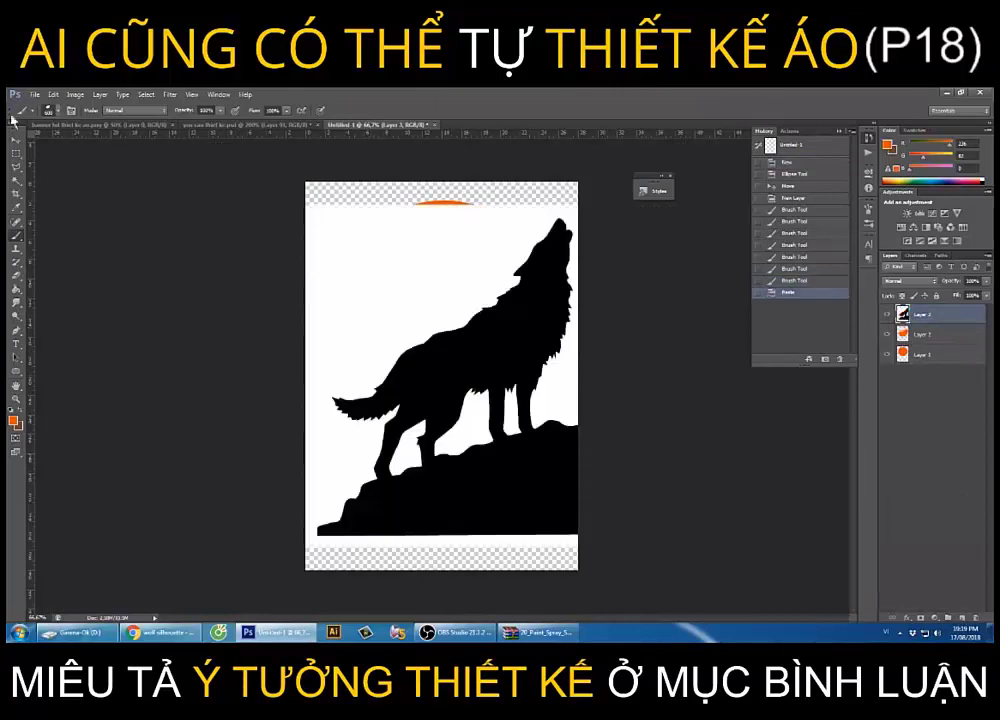
# Scale the wolf down, move it over the orange circle and nudge it left.
pyautogui.press('v')
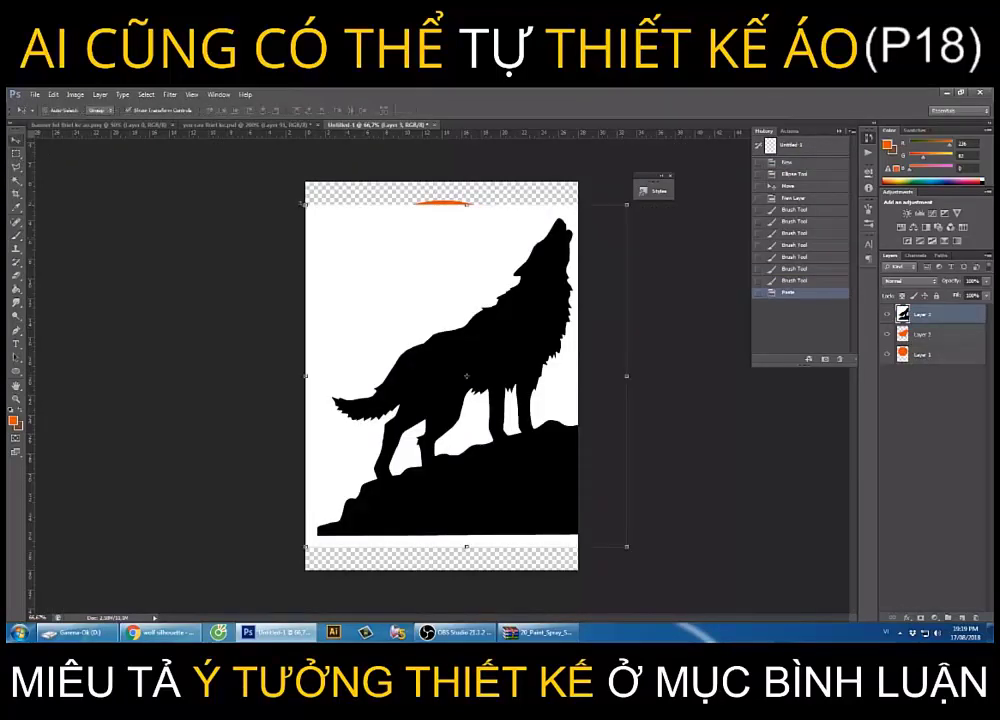
pyautogui.moveTo(305, 204); pyautogui.dragTo(368, 279)
pyautogui.moveTo(568, 382); pyautogui.dragTo(520, 340)
pyautogui.press('Return')
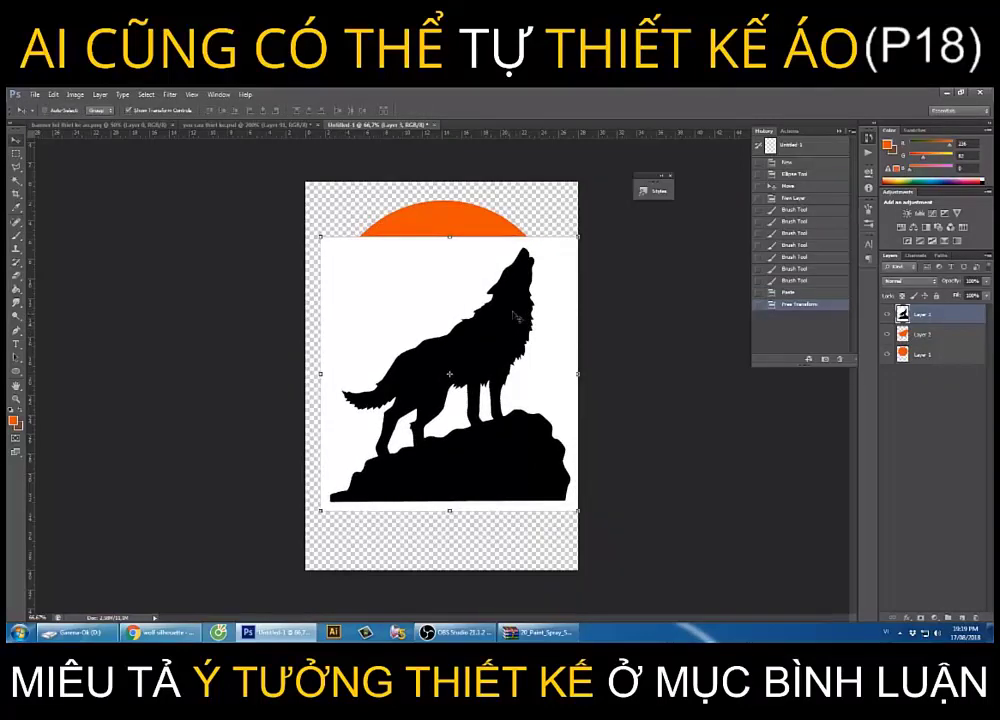
pyautogui.press('Left')
pyautogui.press('Left')
pyautogui.press('Left')
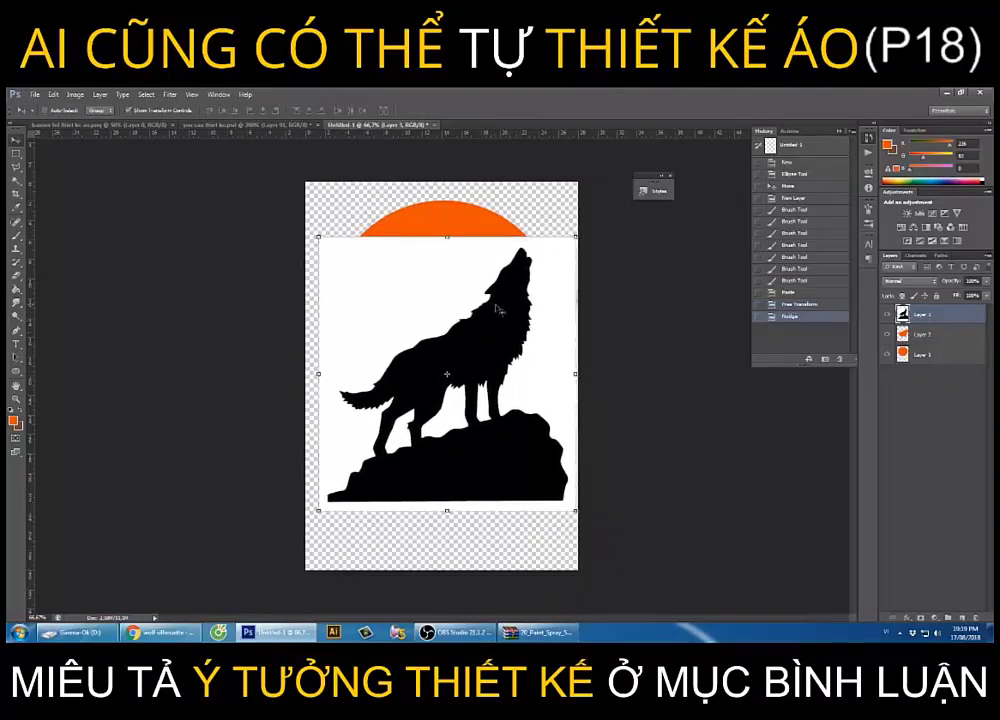
pyautogui.press('Left')
pyautogui.press('Left')
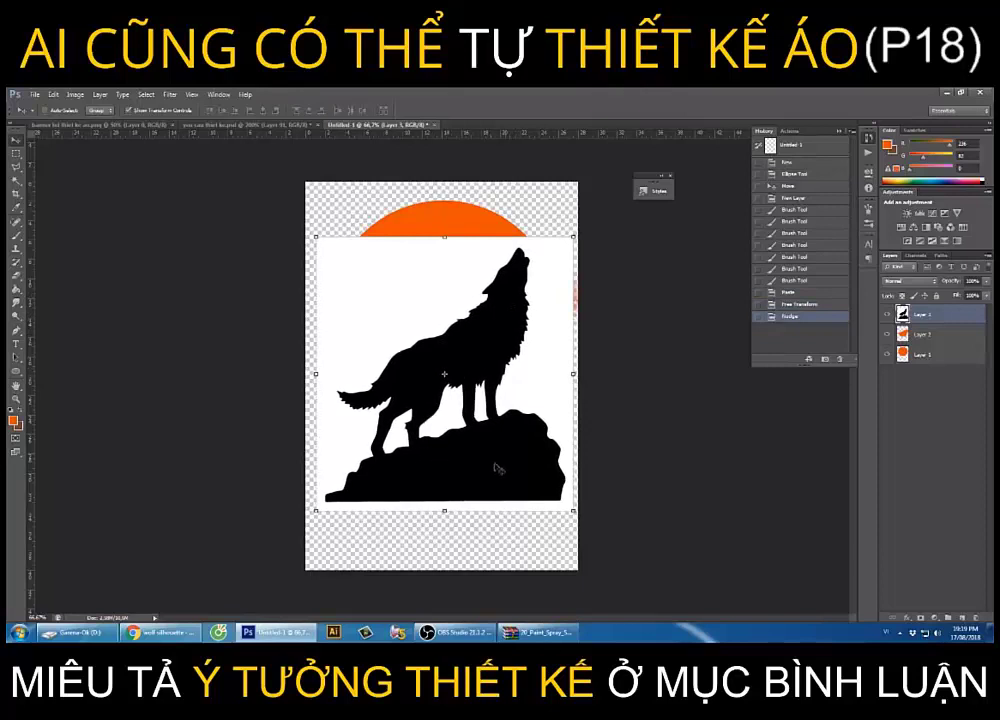
pyautogui.click(15, 277)
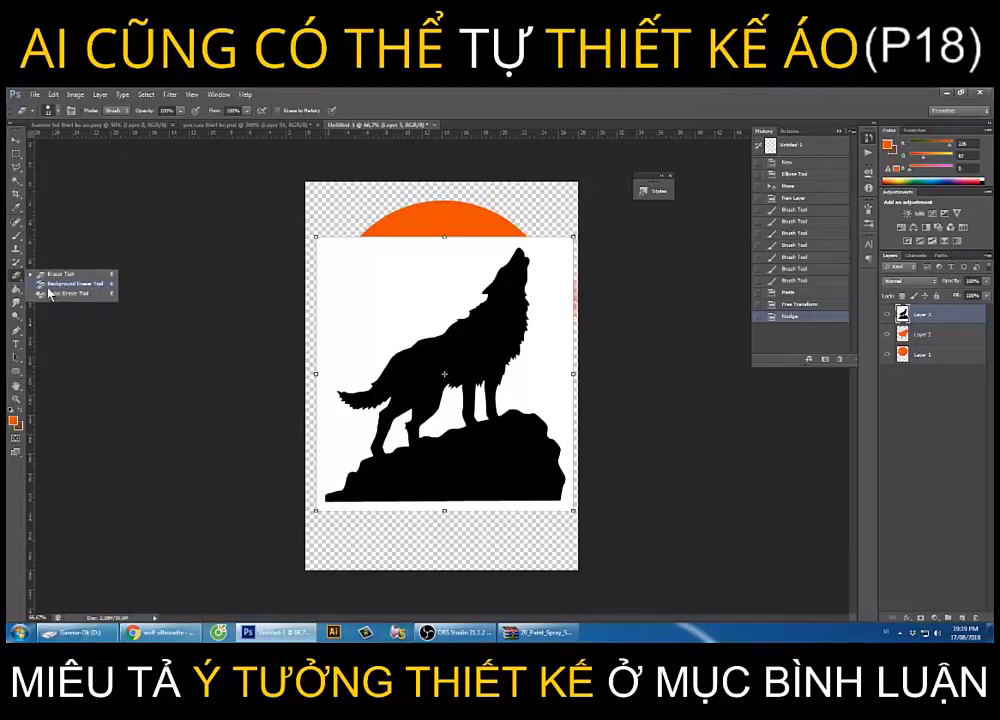
# Erase the white background around the wolf with the Background Eraser Tool.
pyautogui.click(48, 287)
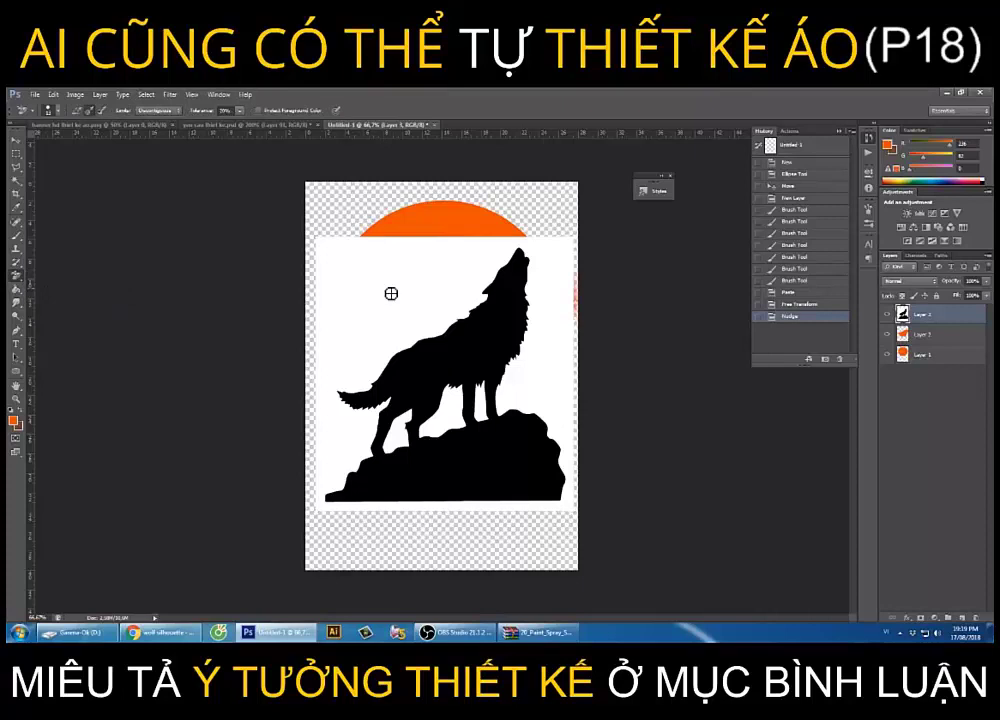
pyautogui.moveTo(330, 250); pyautogui.dragTo(470, 300)
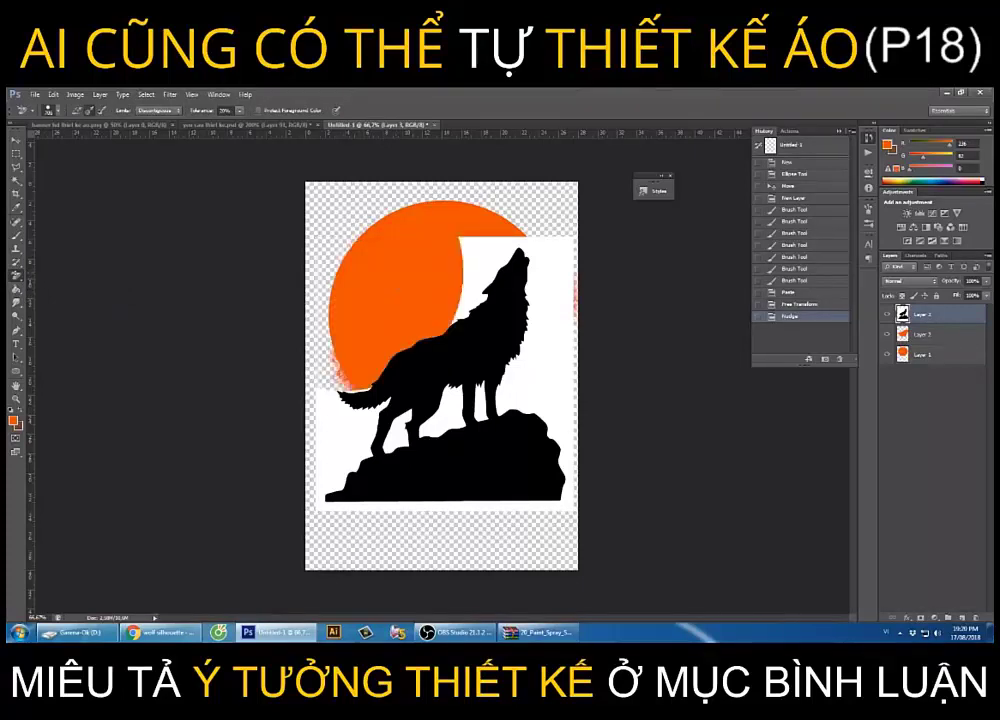
pyautogui.moveTo(480, 250); pyautogui.dragTo(560, 340)
pyautogui.moveTo(540, 400); pyautogui.dragTo(340, 440)
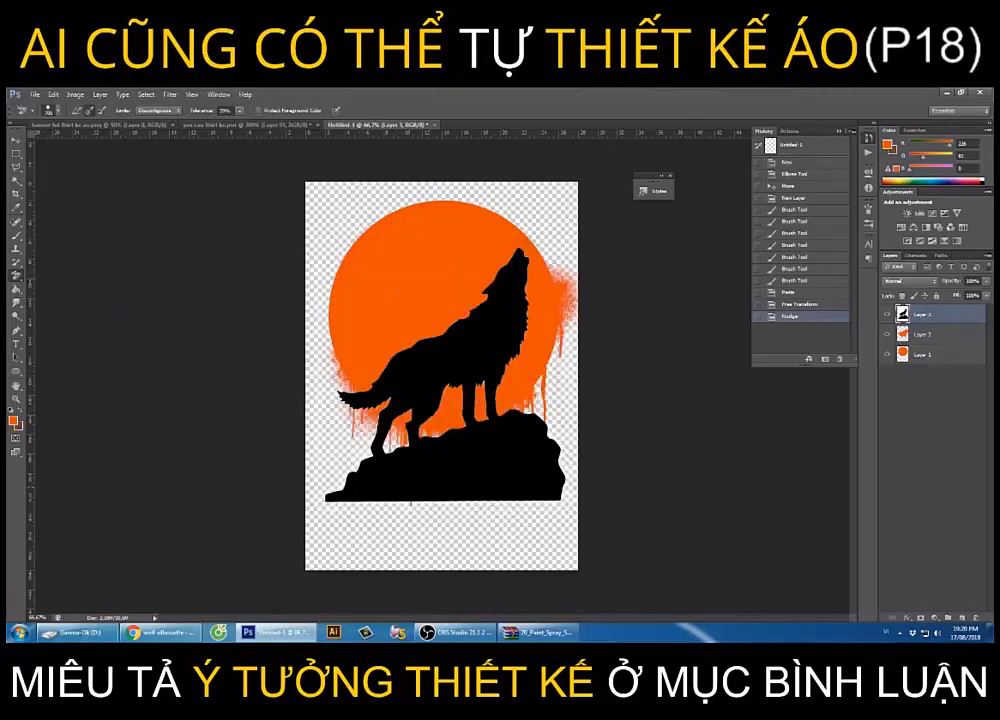
# Shrink the wolf further and nudge it into place over the circle's lower half.
pyautogui.click(15, 139)
pyautogui.moveTo(325, 247); pyautogui.dragTo(407, 311)
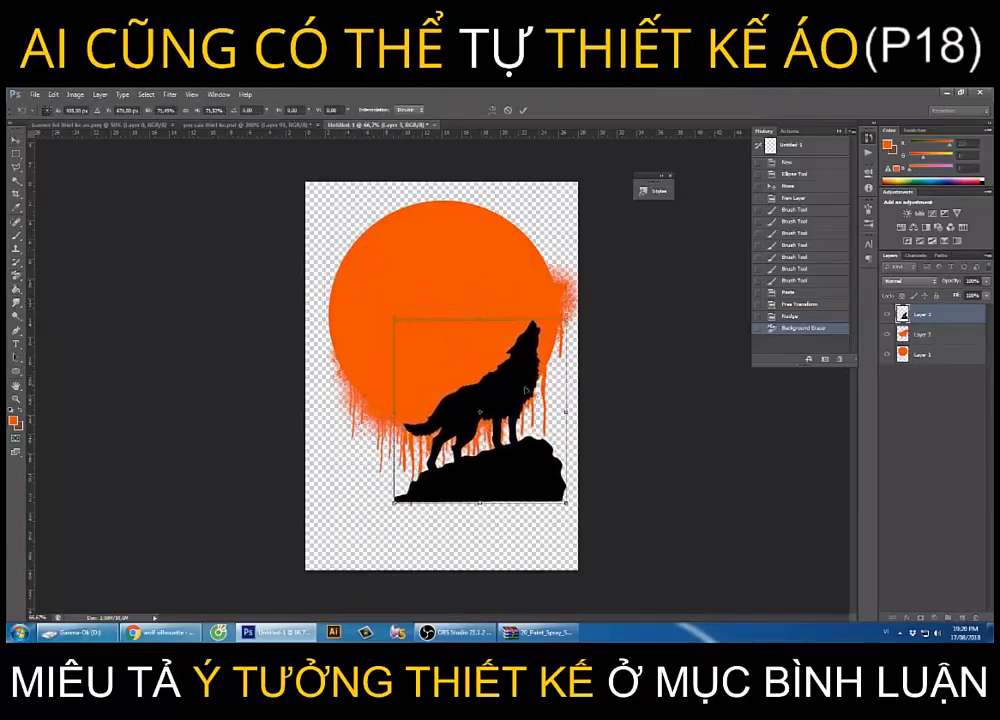
pyautogui.moveTo(526, 382); pyautogui.dragTo(491, 362)
pyautogui.press('Return')
pyautogui.press('Down')
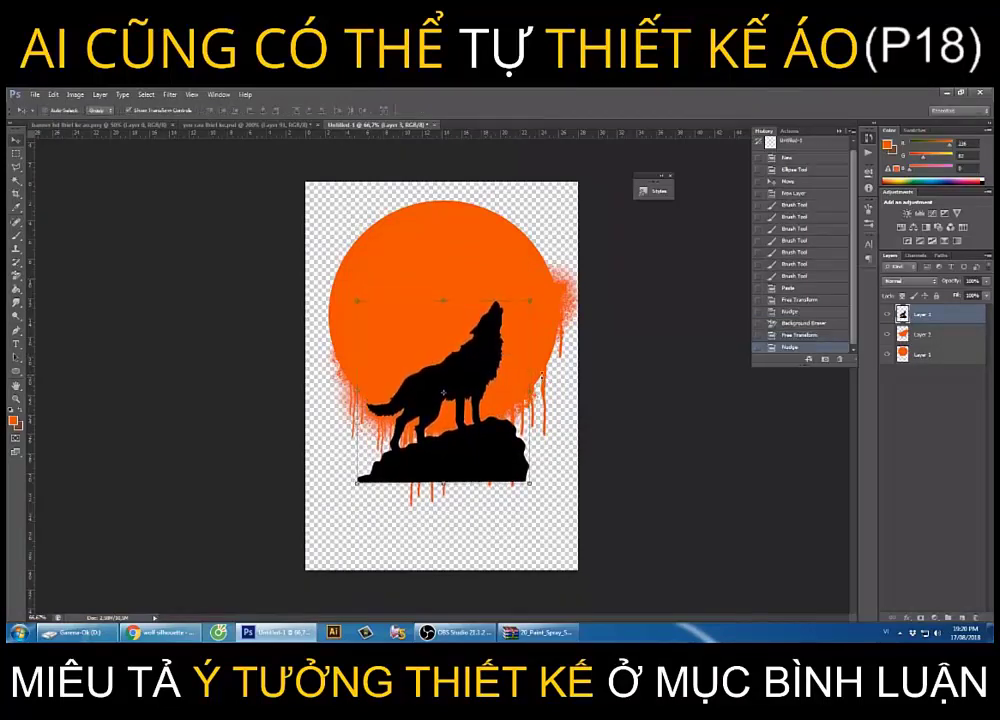
pyautogui.press('Down')
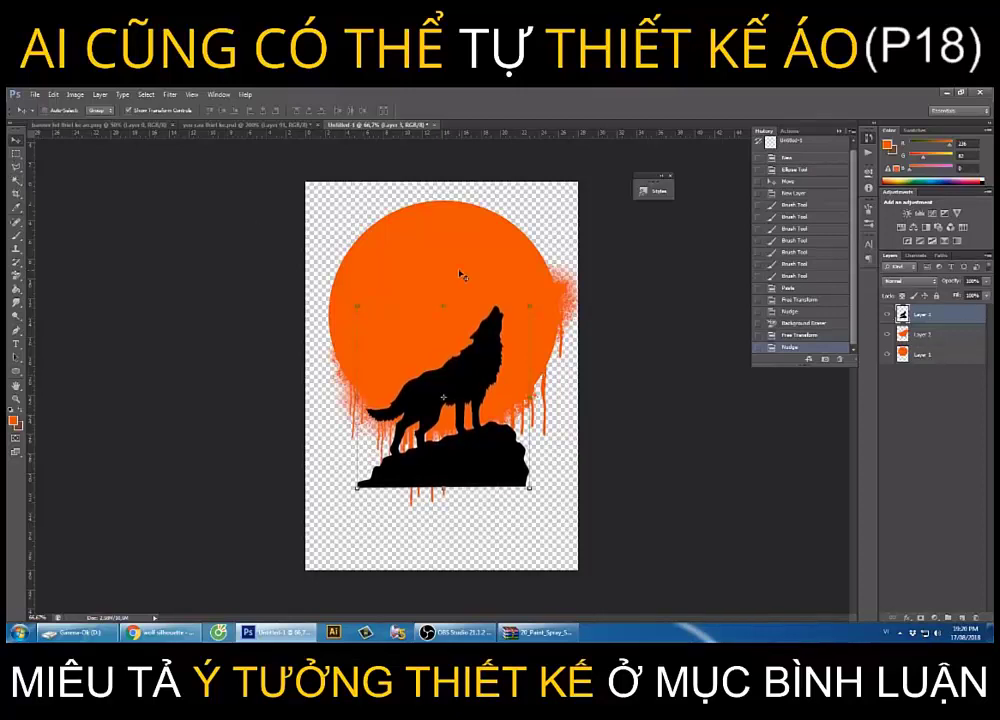
pyautogui.press('Up')
pyautogui.press('Up')
pyautogui.press('Up')
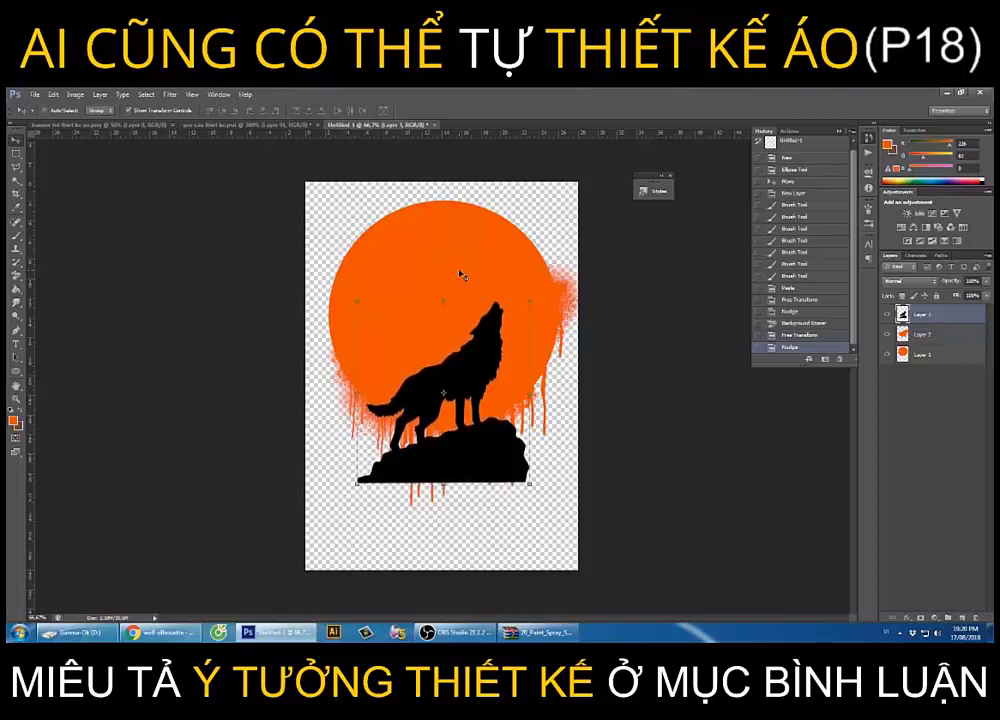
pyautogui.press('Up')
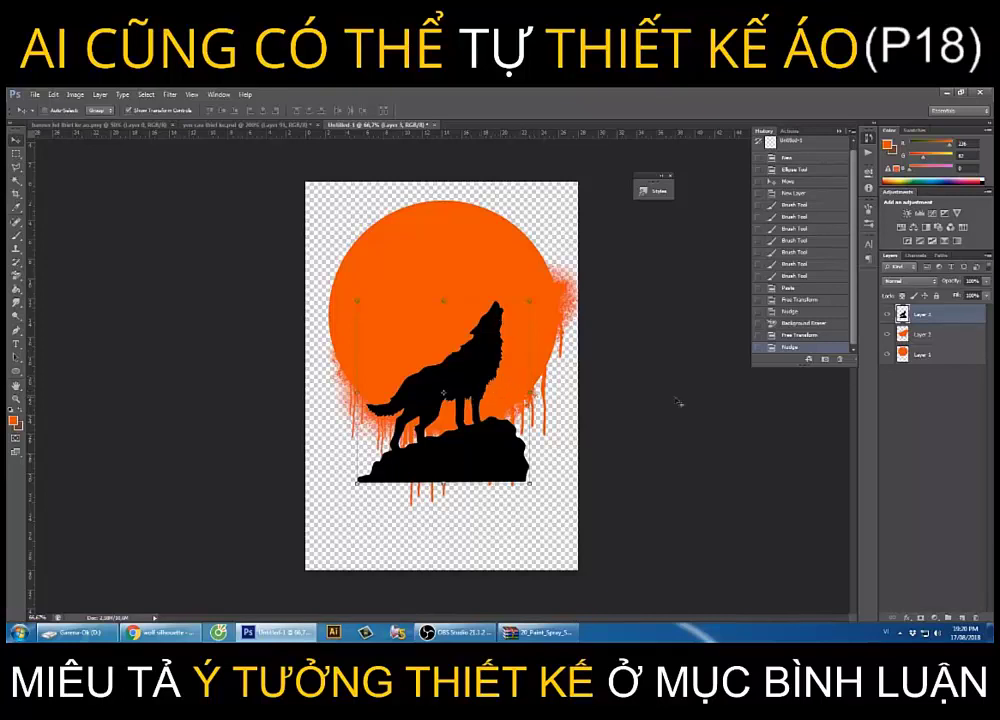
# Cut the wolf's outline out of Layer 1 and Layer 2, hiding the wolf layer.
pyautogui.keyDown('ctrl'); pyautogui.click(903, 316); pyautogui.keyUp('ctrl')
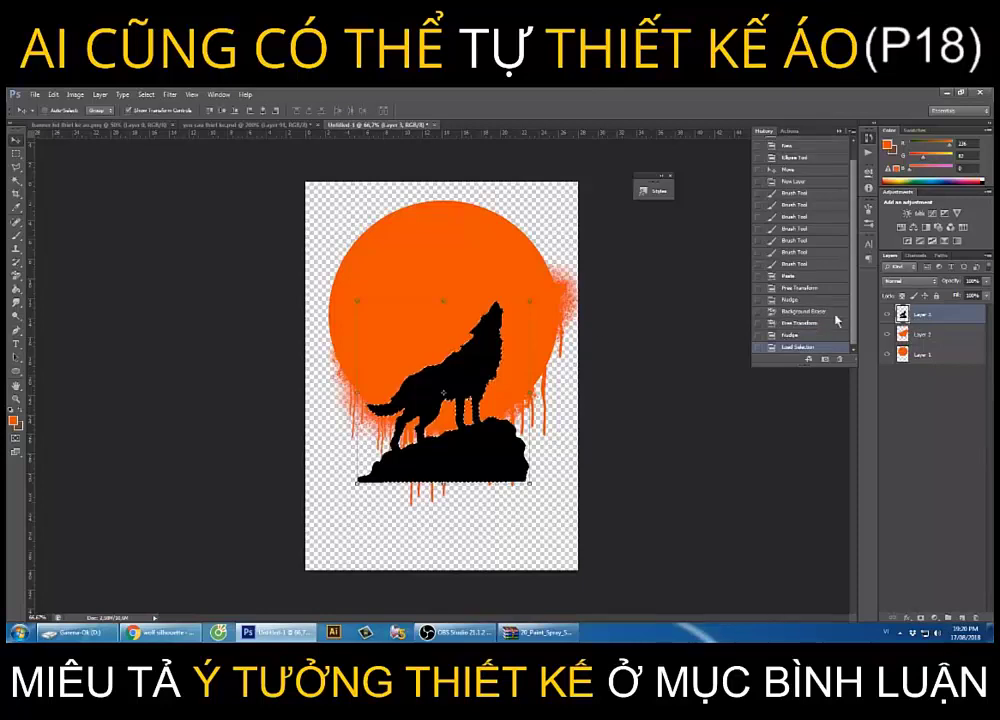
pyautogui.click(886, 314)
pyautogui.click(913, 355)
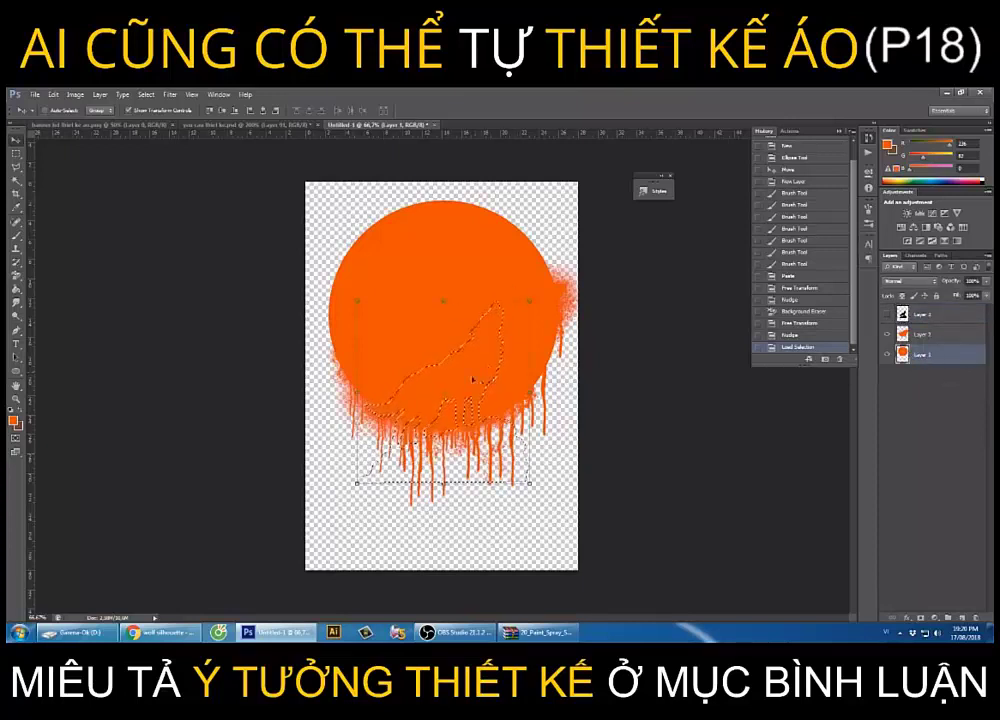
pyautogui.press('Delete')
pyautogui.press('Delete')
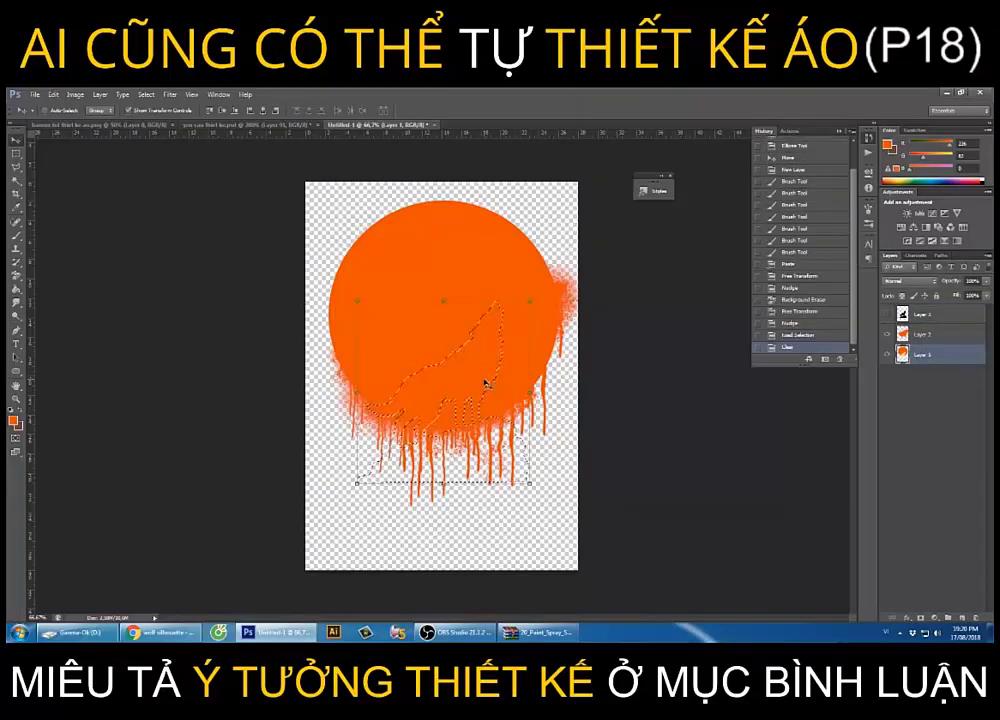
pyautogui.click(938, 338)
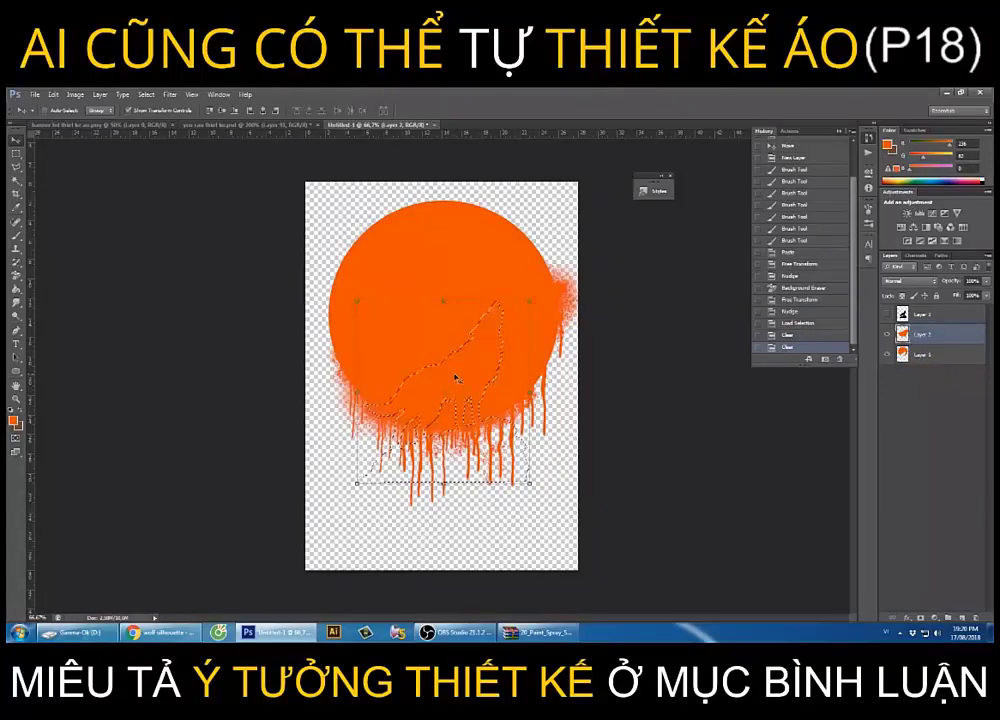
pyautogui.press('Delete')
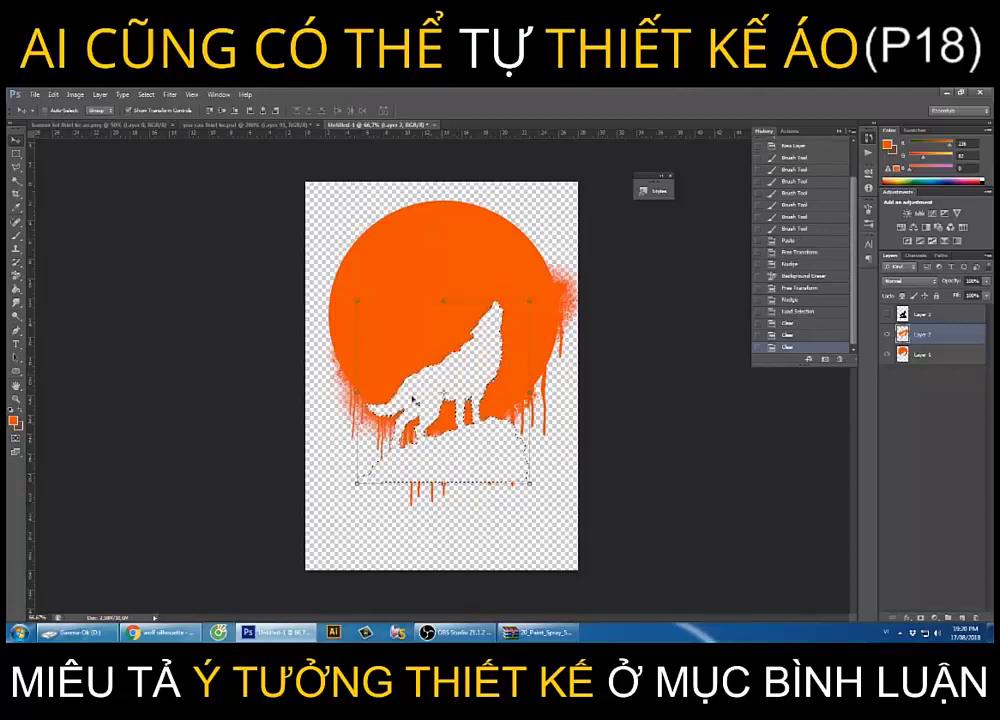
# Delete the stray orange drips below the wolf and clear the selection.
pyautogui.press('m')
pyautogui.hotkey('ctrl', 'd')
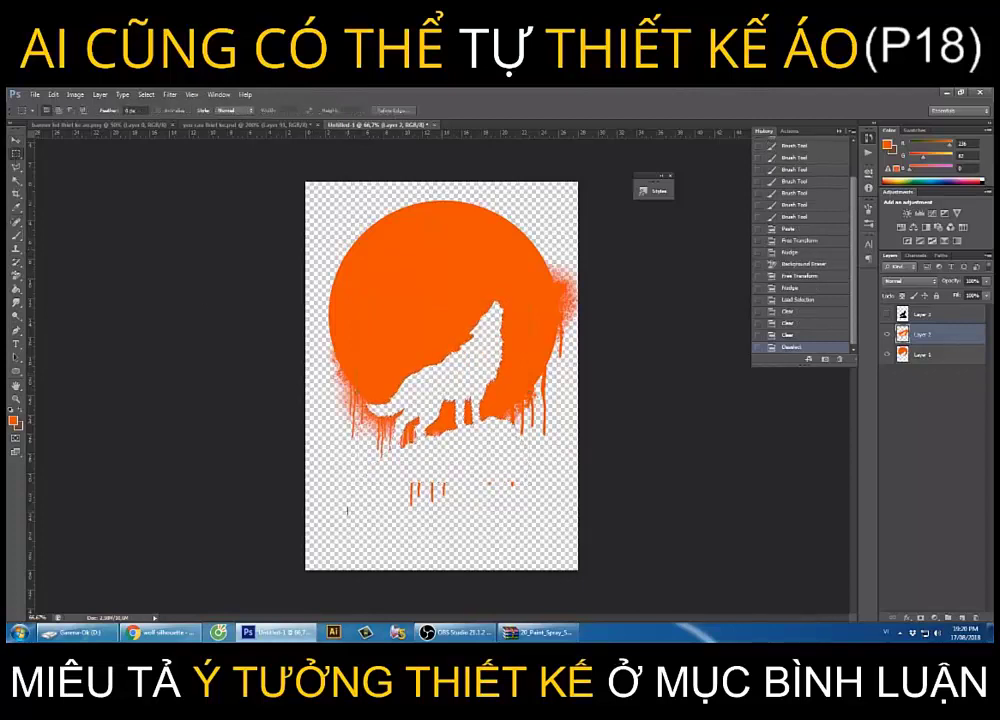
pyautogui.moveTo(360, 461); pyautogui.dragTo(547, 525)
pyautogui.press('Delete')
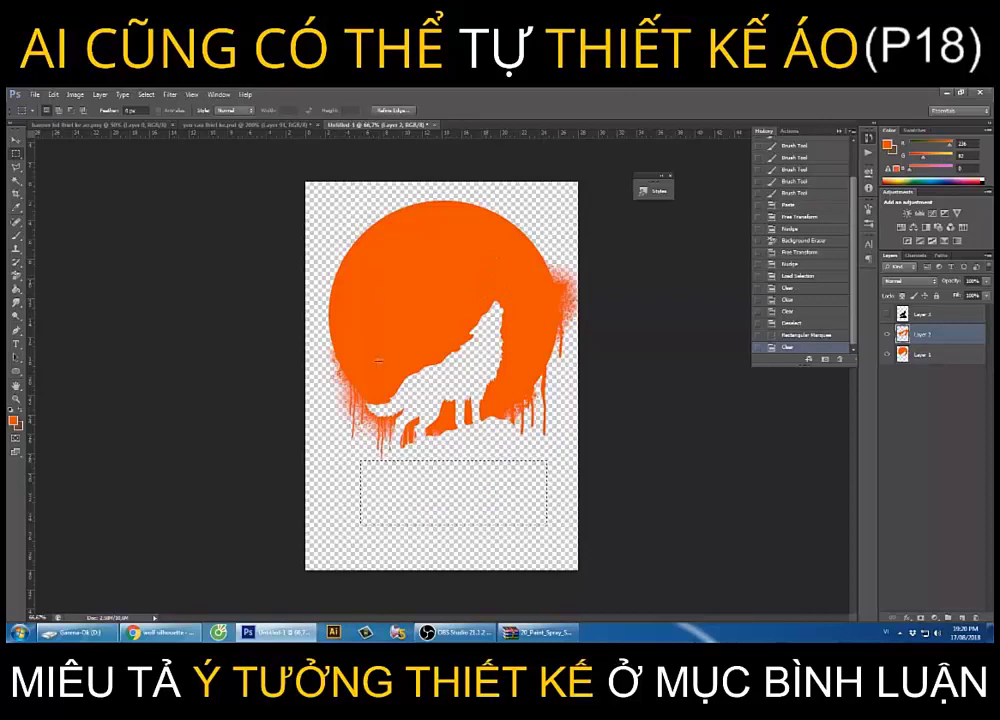
pyautogui.hotkey('ctrl', 'd')
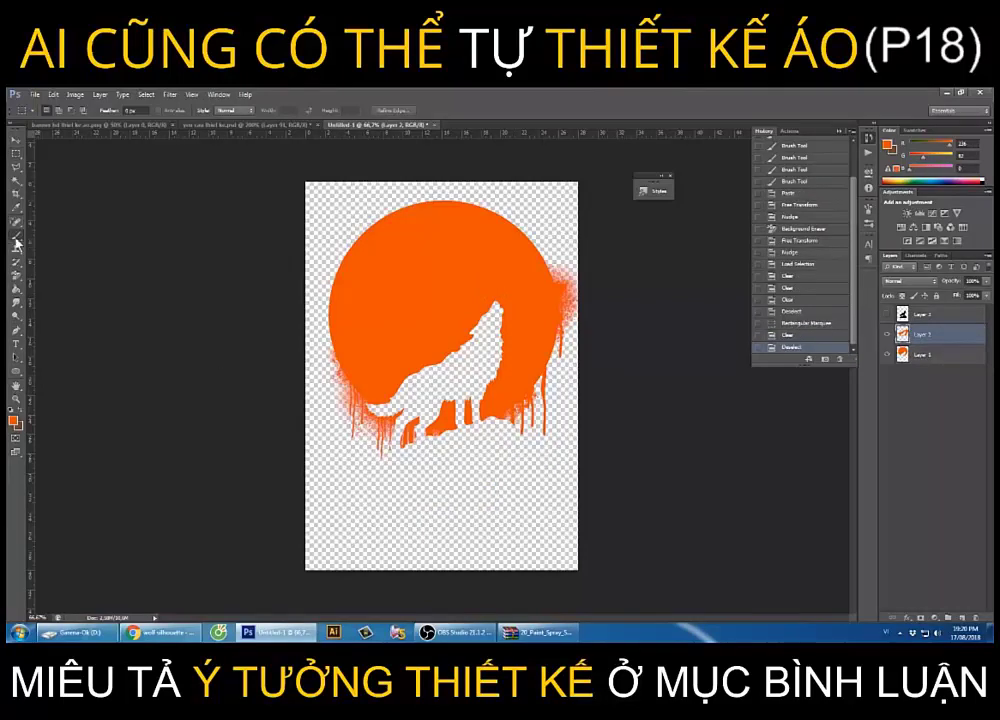
pyautogui.rightClick(16, 235)
# Add a new Layer 4 and spray orange paint across the wolf's body.
pyautogui.click(70, 233)
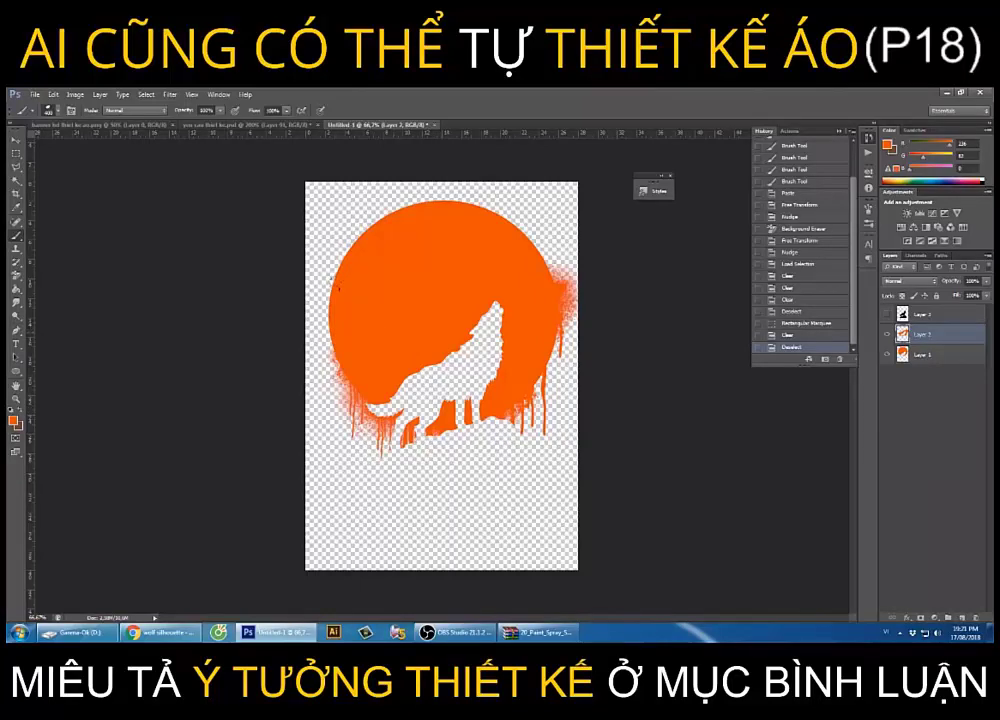
pyautogui.moveTo(337, 289)
pyautogui.mouseDown()
pyautogui.moveTo(412, 237)
pyautogui.moveTo(402, 246)
pyautogui.moveTo(440, 242)
pyautogui.mouseUp()
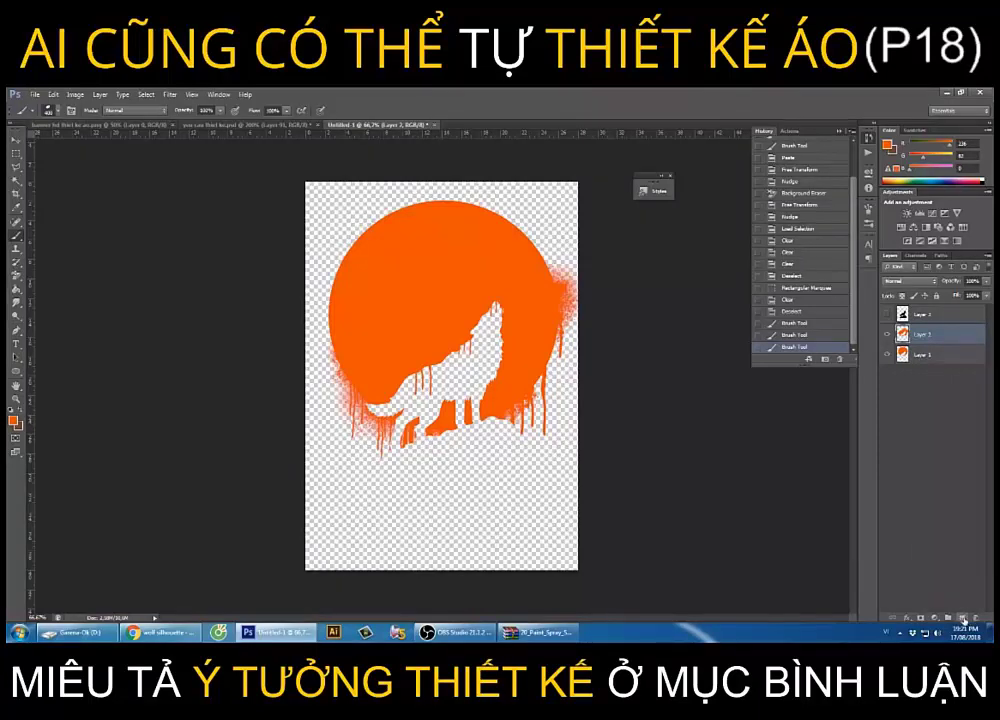
pyautogui.click(962, 619)
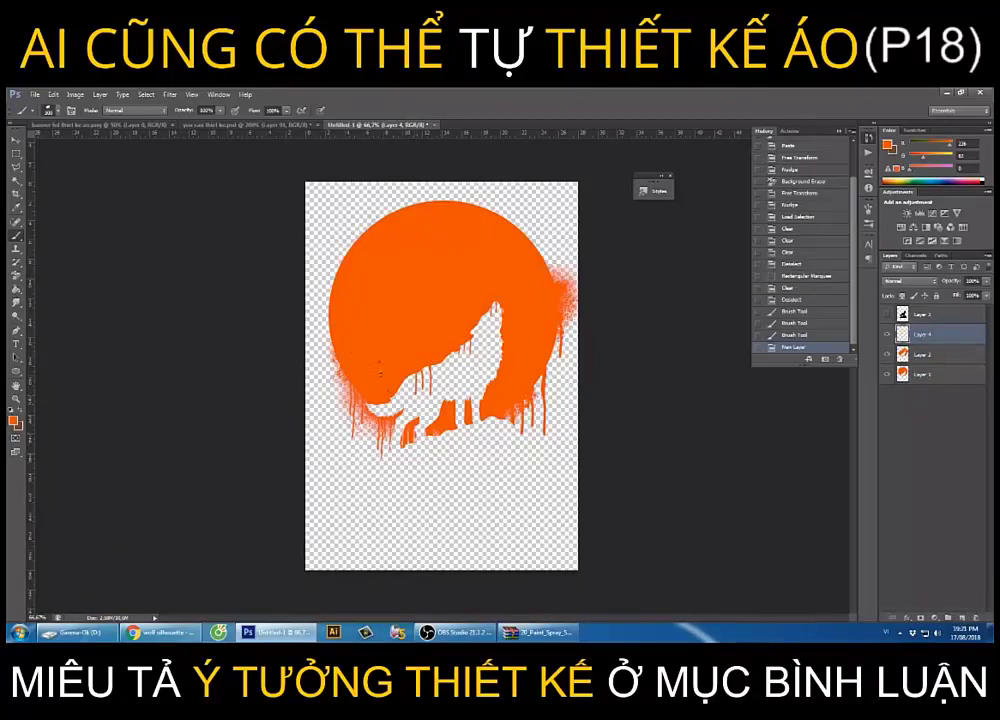
pyautogui.moveTo(385, 374); pyautogui.dragTo(462, 378)
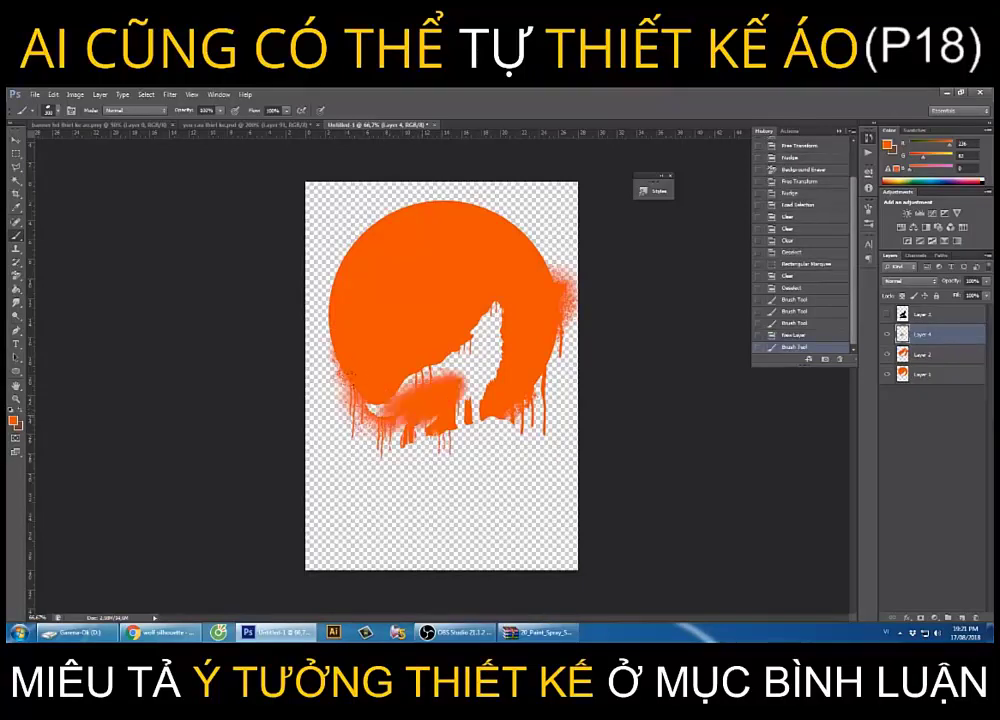
pyautogui.moveTo(400, 390)
pyautogui.mouseDown()
pyautogui.moveTo(312, 385)
pyautogui.moveTo(437, 368)
pyautogui.moveTo(437, 350)
pyautogui.mouseUp()
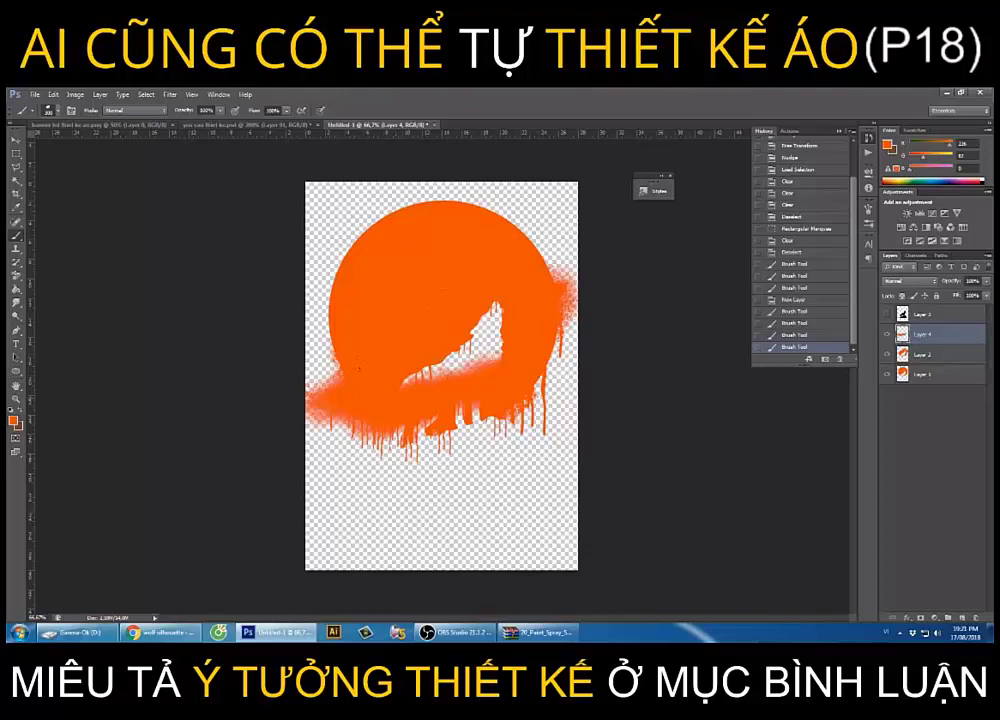
# Try erasing the lower-left overspray, undo it, and adjust the brush hardness.
pyautogui.click(15, 274)
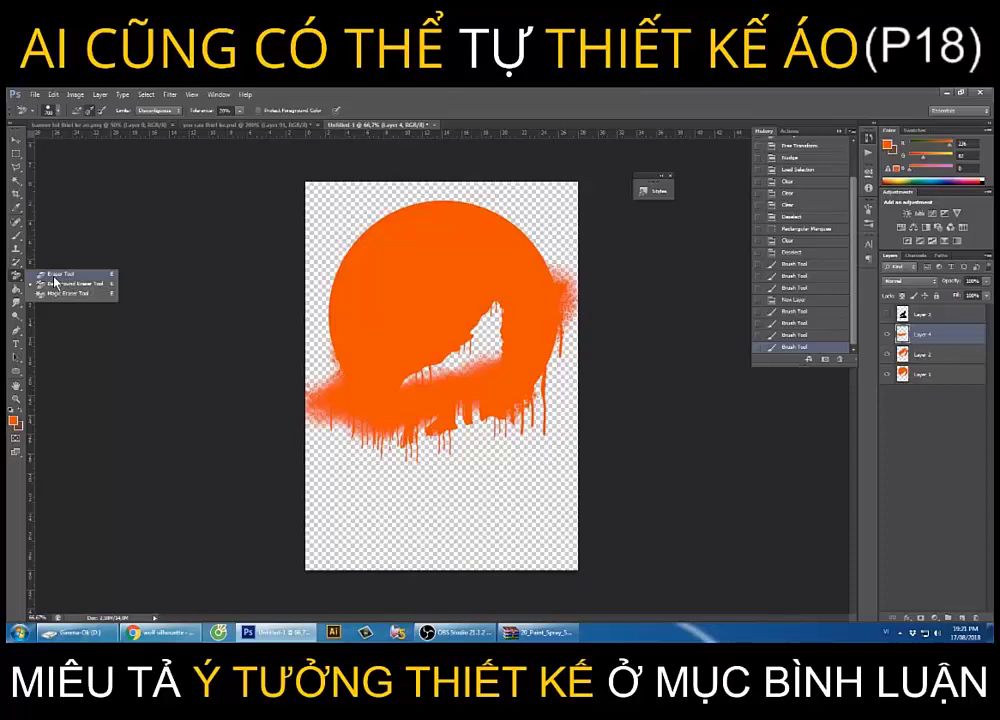
pyautogui.click(54, 276)
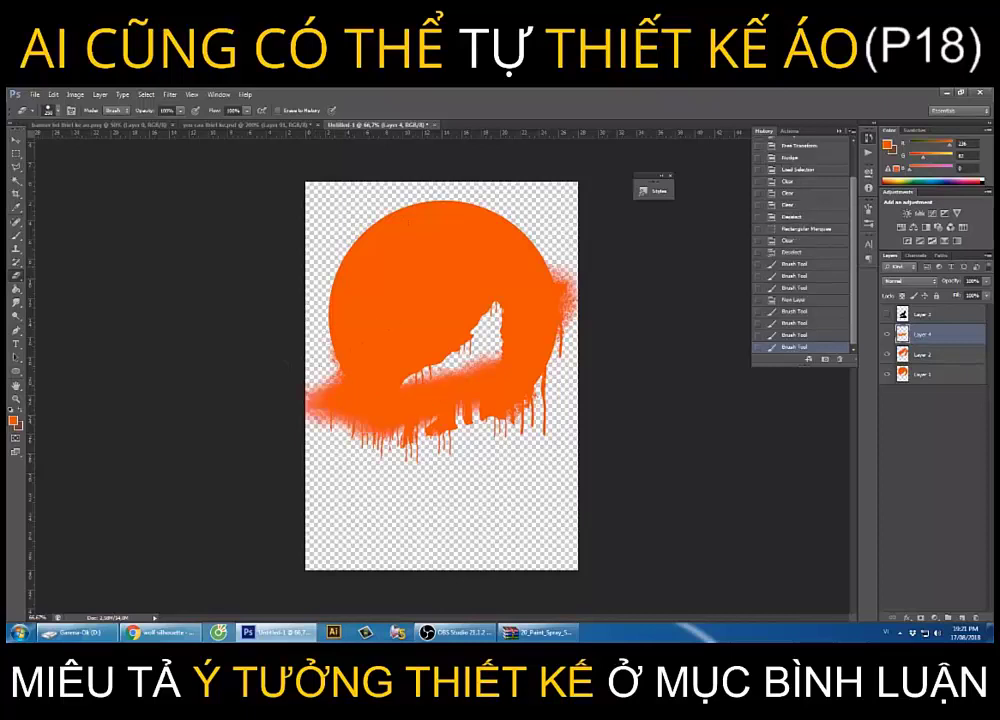
pyautogui.moveTo(312, 395); pyautogui.dragTo(348, 425)
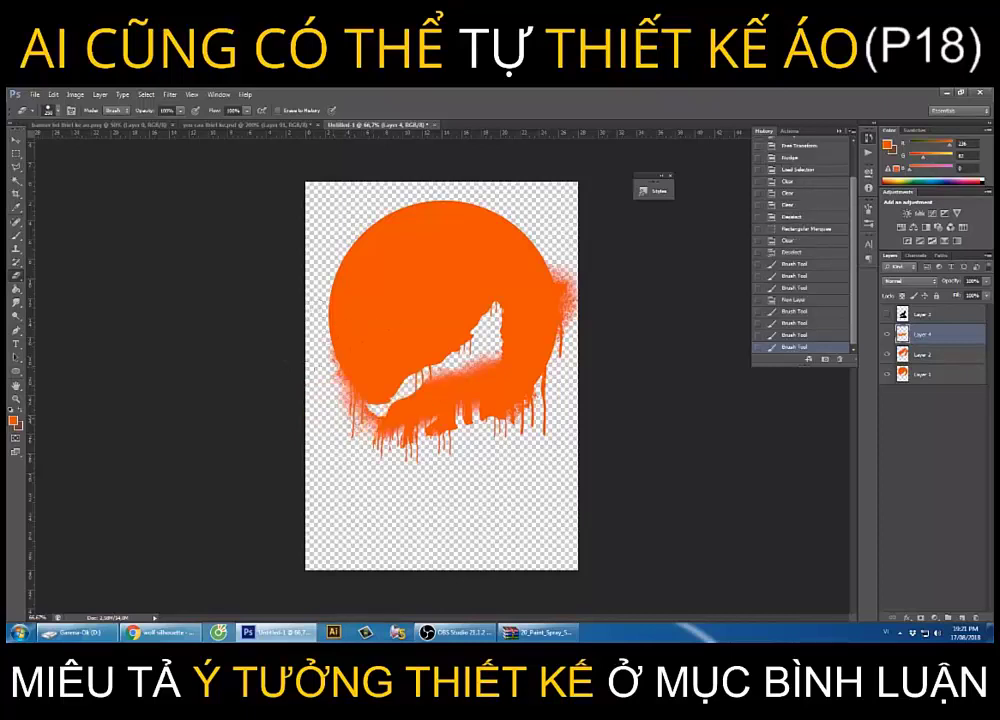
pyautogui.hotkey('ctrl', 'z')
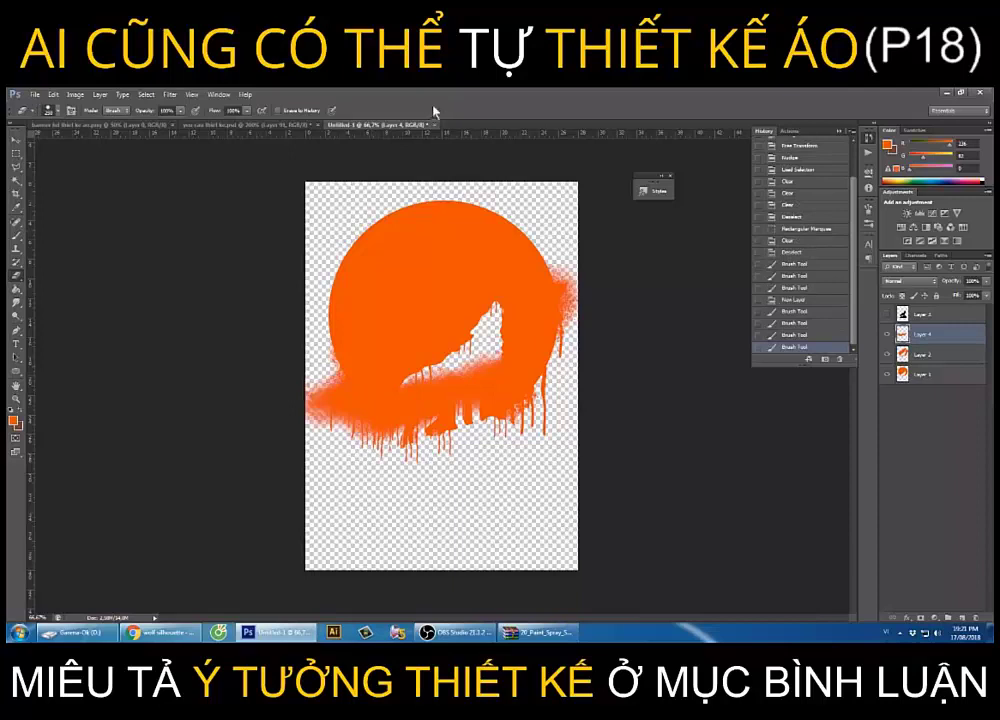
pyautogui.click(57, 111)
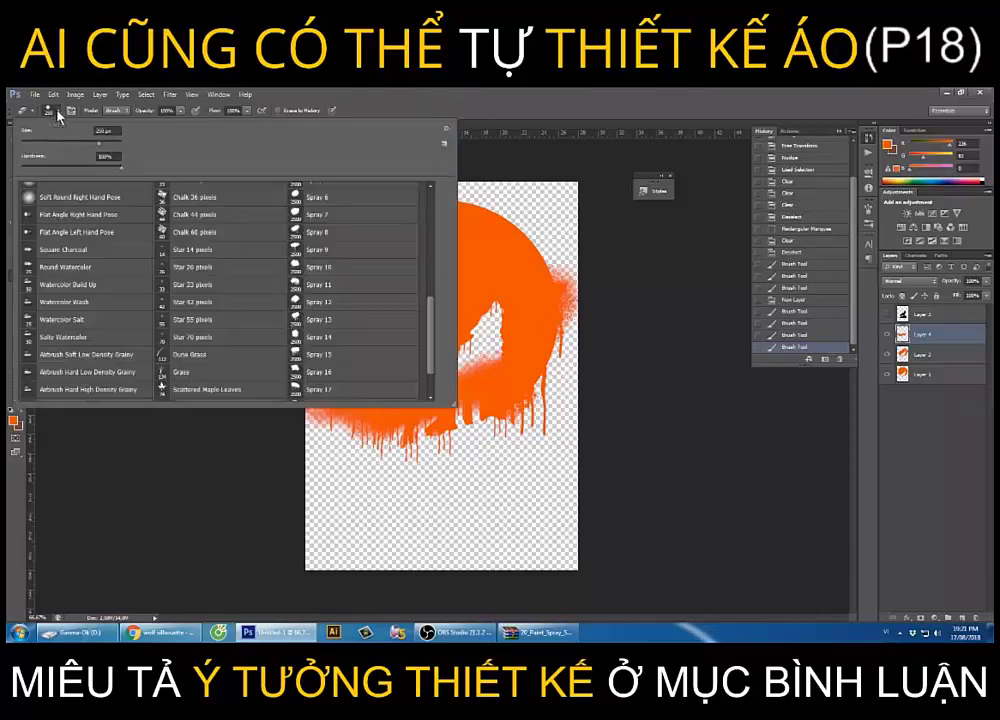
pyautogui.click(108, 156)
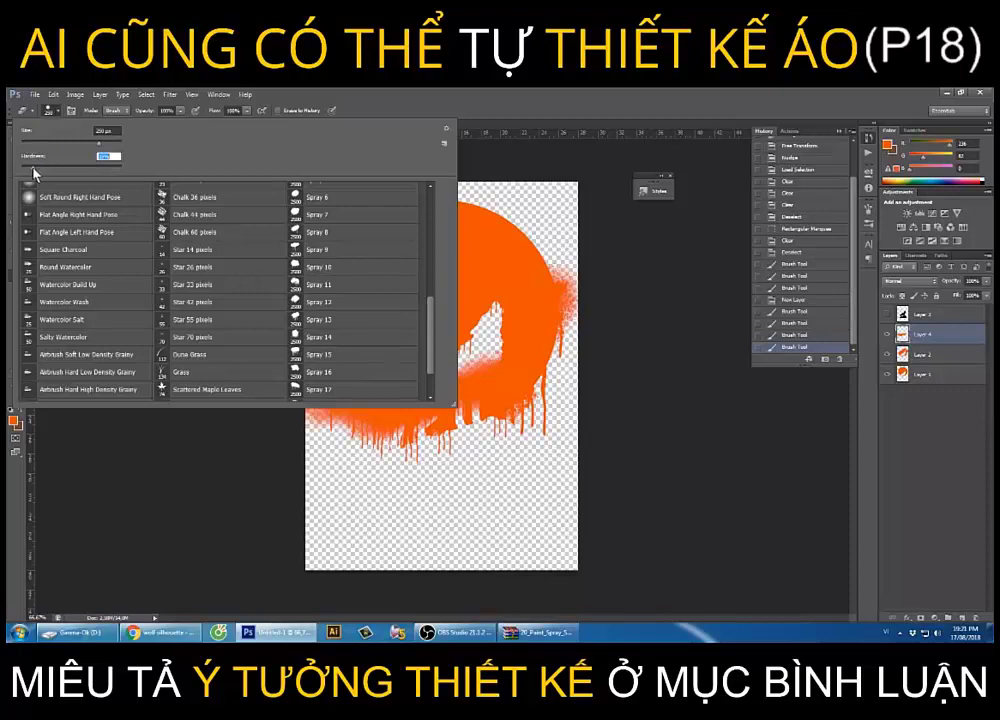
pyautogui.write('10')
pyautogui.click(43, 86)
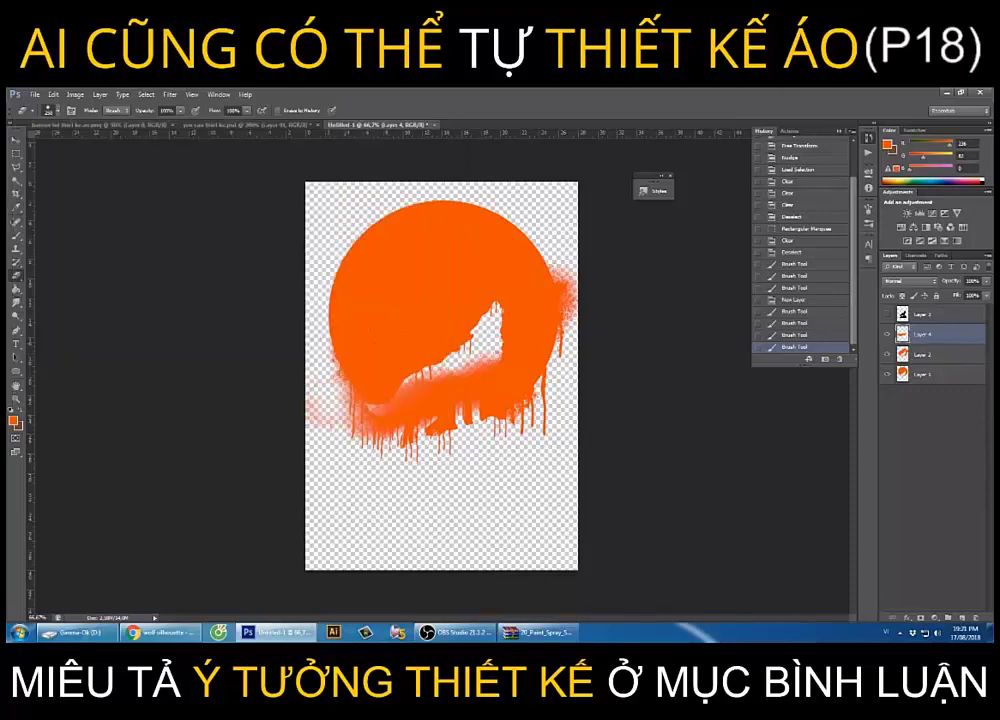
# Erase orange spray around the wolf's legs, then view the you cau thiet ke.psd mockup.
pyautogui.moveTo(340, 395); pyautogui.dragTo(400, 400)
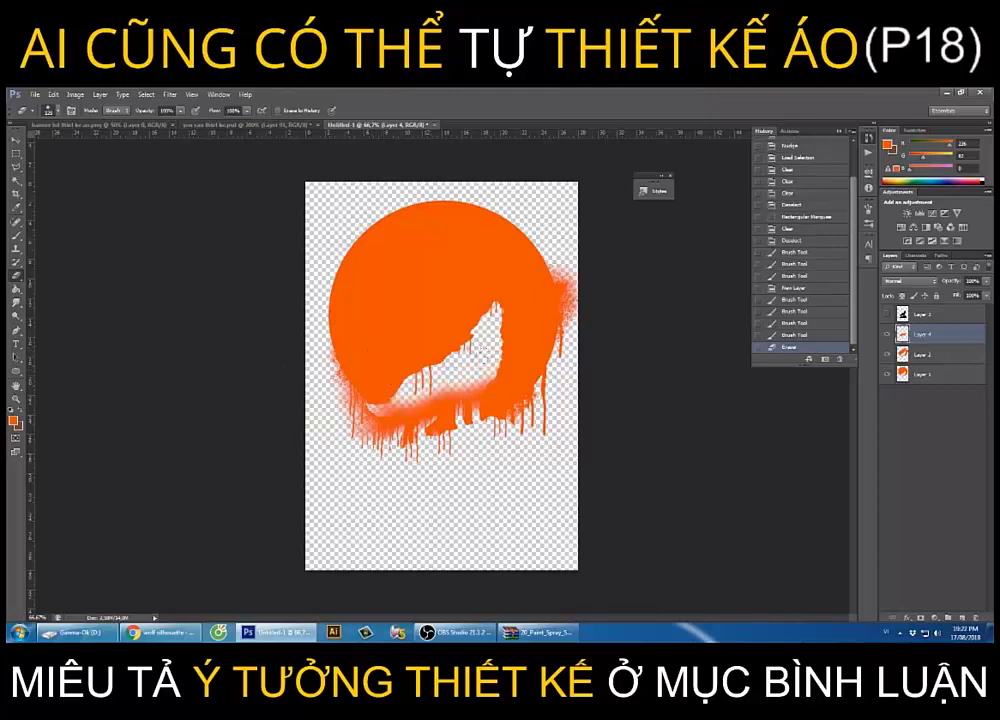
pyautogui.moveTo(400, 395)
pyautogui.mouseDown()
pyautogui.moveTo(490, 380)
pyautogui.moveTo(481, 378)
pyautogui.mouseUp()
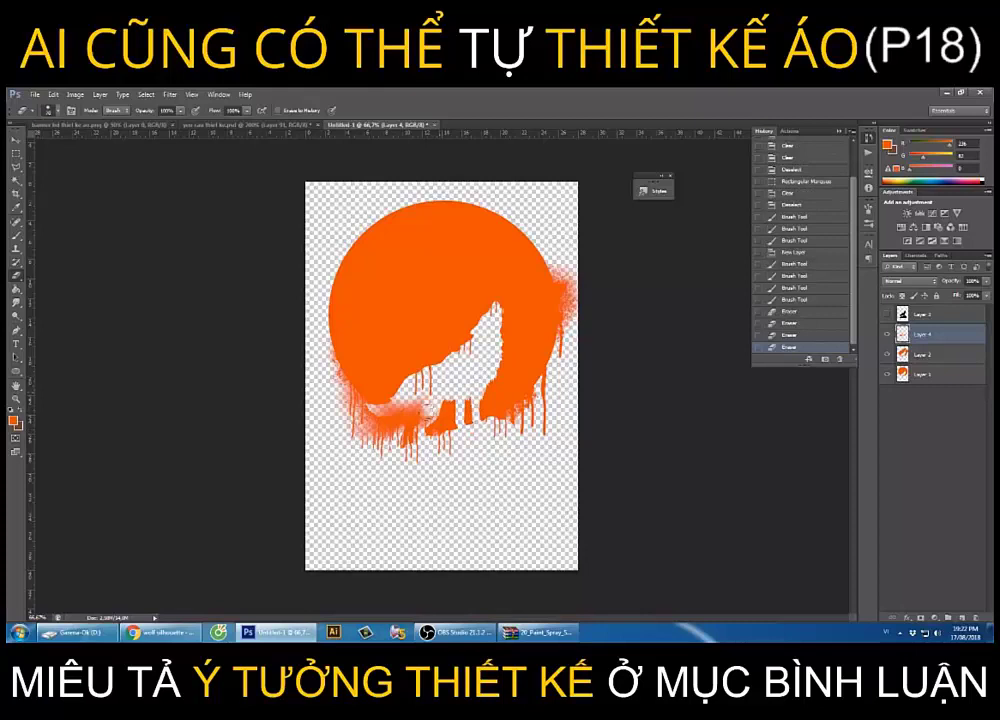
pyautogui.moveTo(440, 425)
pyautogui.mouseDown()
pyautogui.moveTo(419, 452)
pyautogui.moveTo(402, 404)
pyautogui.moveTo(389, 433)
pyautogui.moveTo(396, 446)
pyautogui.mouseUp()
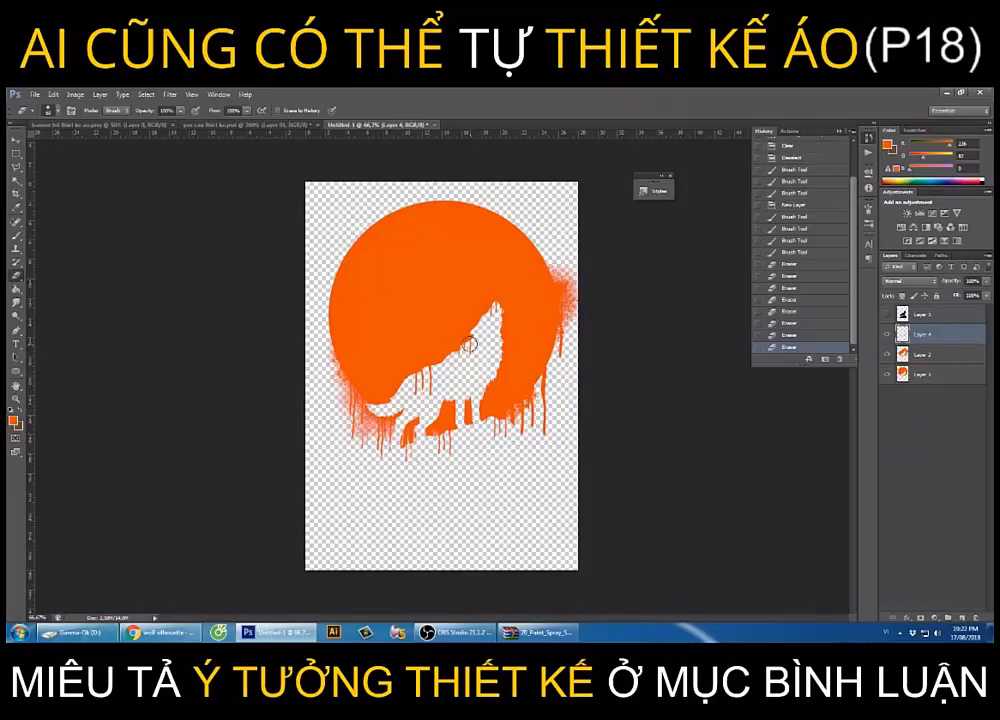
pyautogui.click(208, 125)
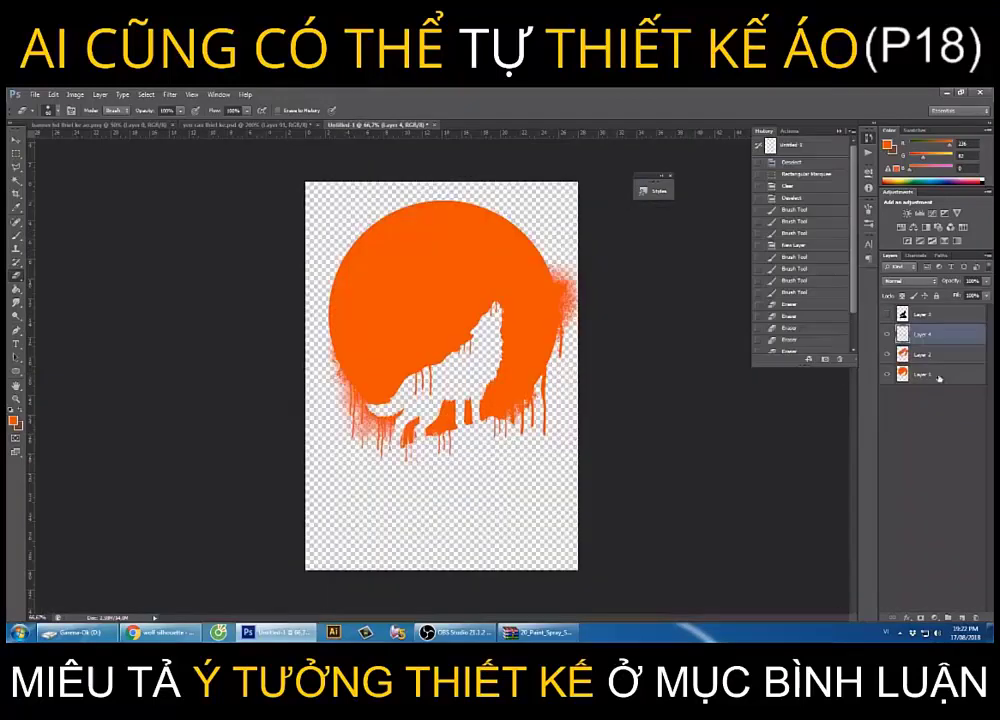
# In Untitled-1, select Layers 1 through 5 and stamp them into a merged Layer 5.
pyautogui.click(365, 125)
pyautogui.click(930, 316)
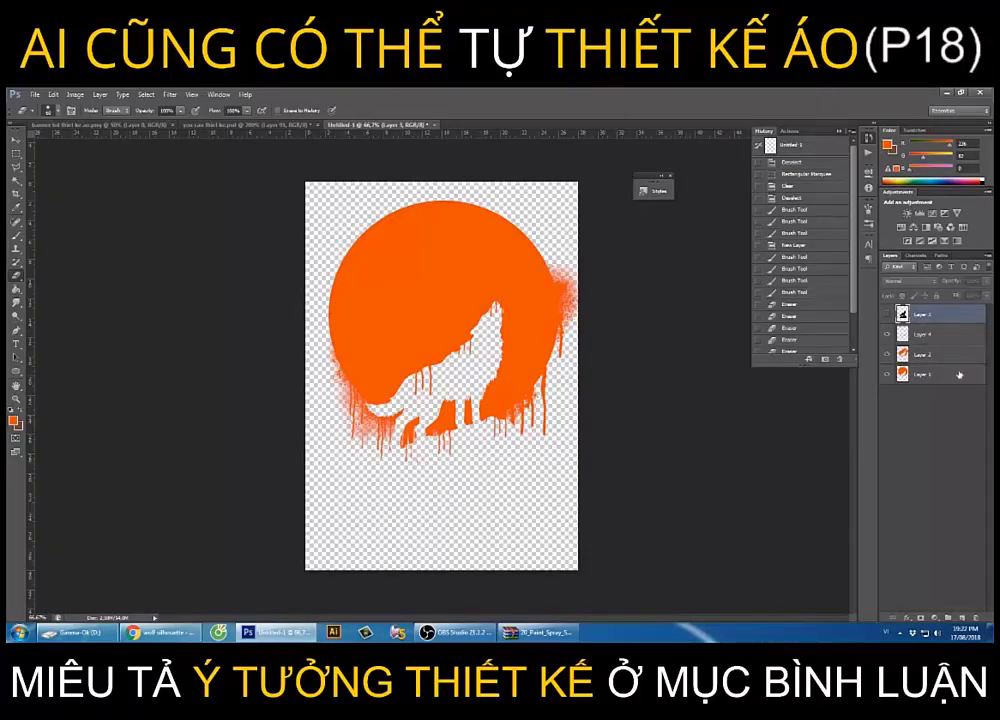
pyautogui.keyDown('shift'); pyautogui.click(953, 381); pyautogui.keyUp('shift')
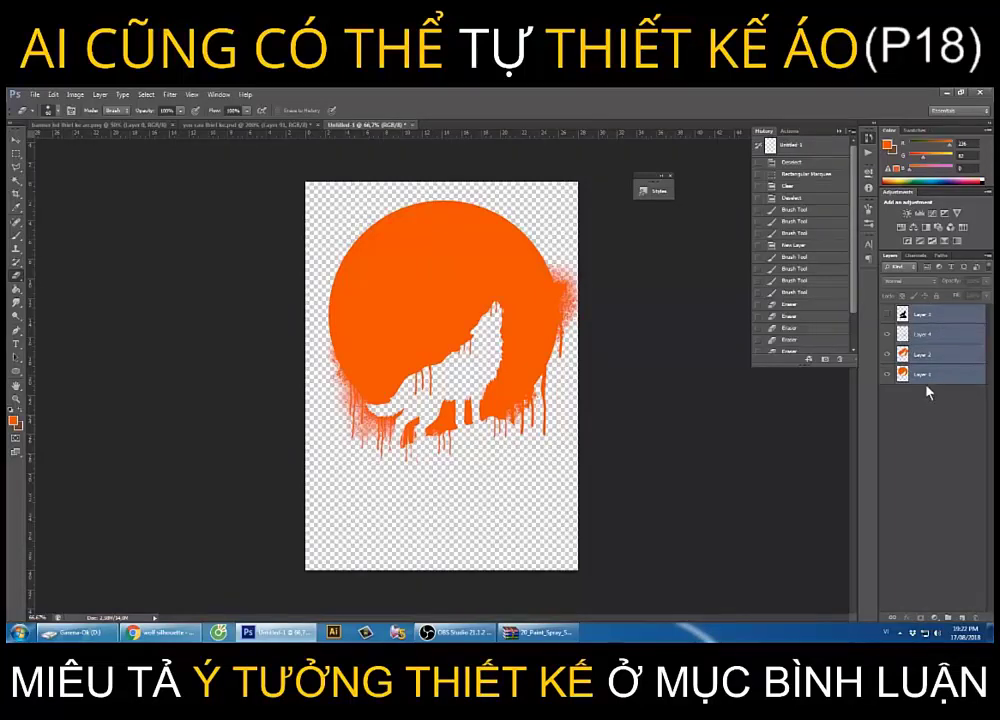
pyautogui.hotkey('ctrl', 'alt', 'e')
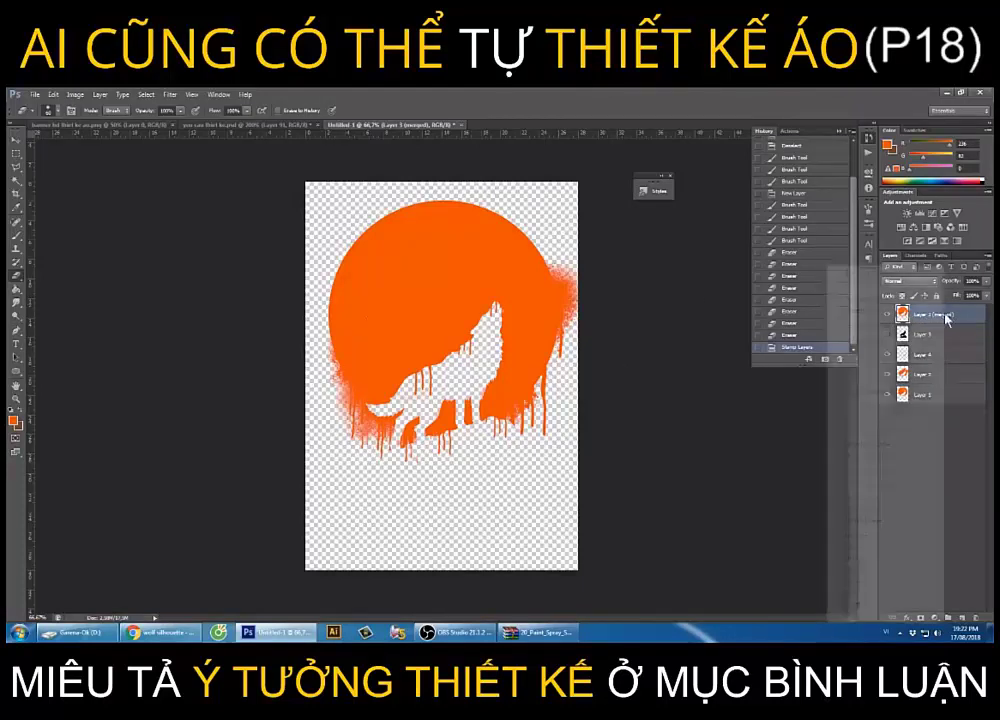
pyautogui.rightClick(946, 316)
# Add a Gradient Overlay to the merged layer and open its gradient for editing.
pyautogui.click(884, 280)
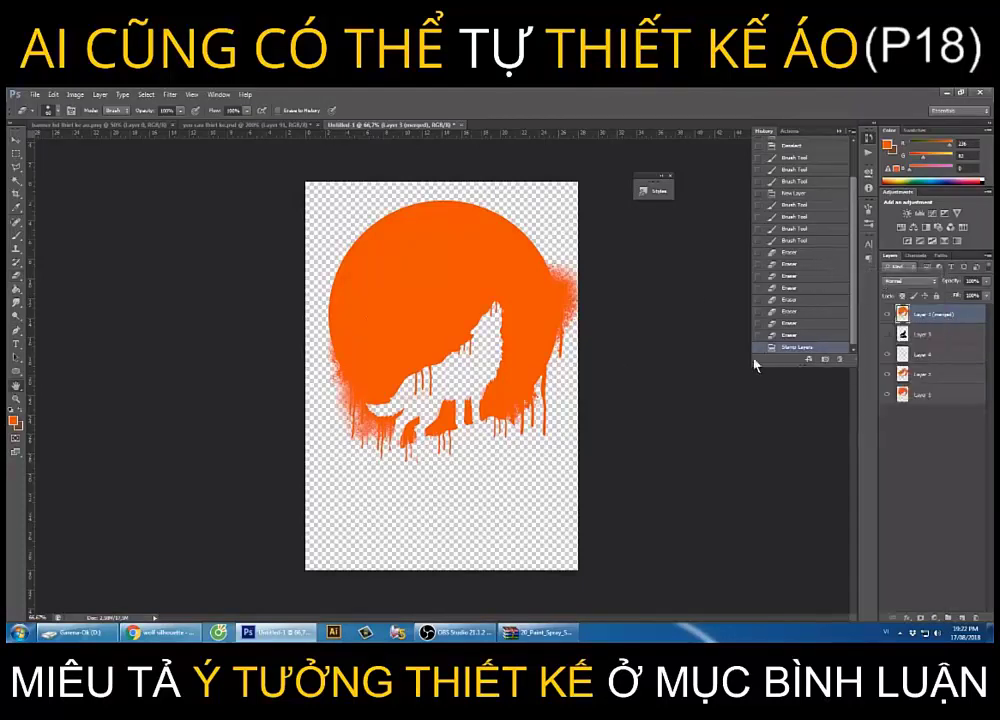
pyautogui.moveTo(665, 181); pyautogui.dragTo(705, 207)
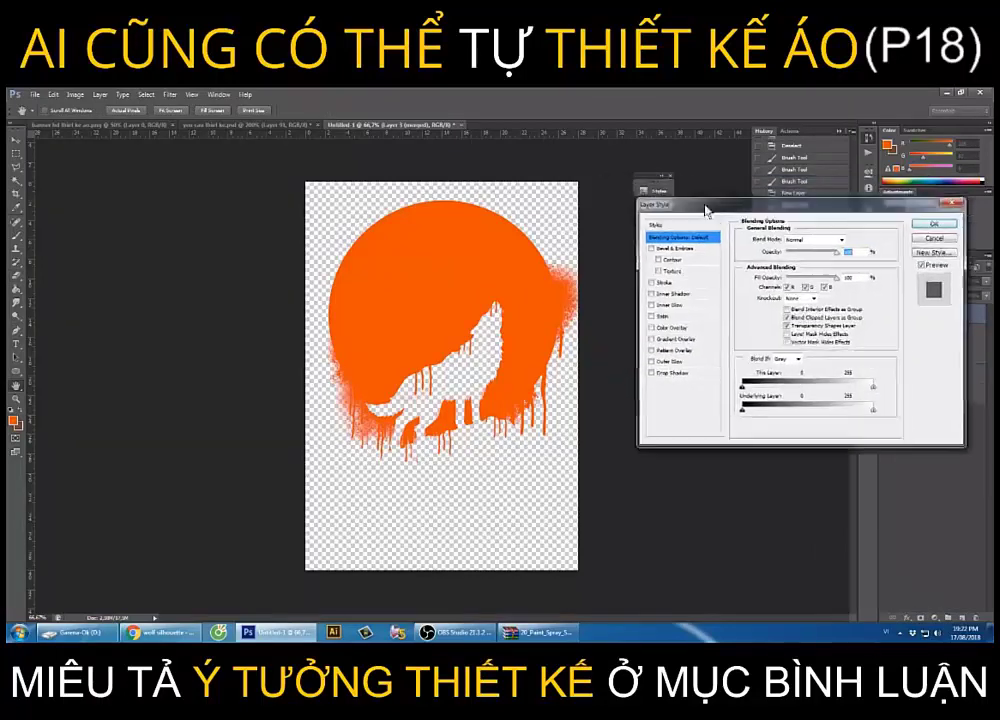
pyautogui.click(686, 342)
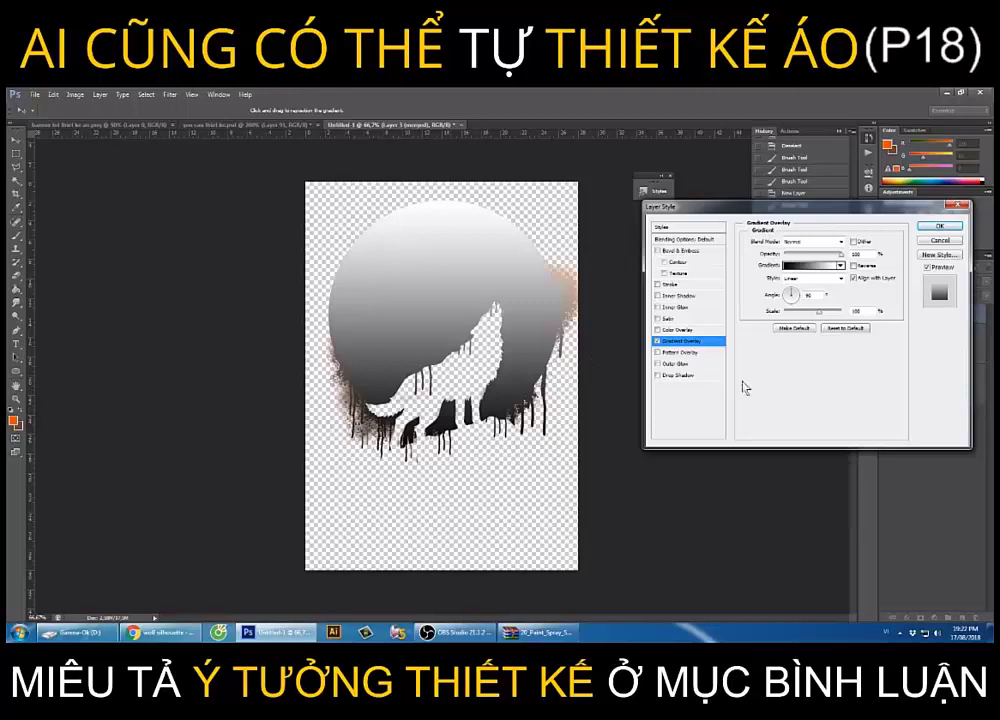
pyautogui.click(804, 267)
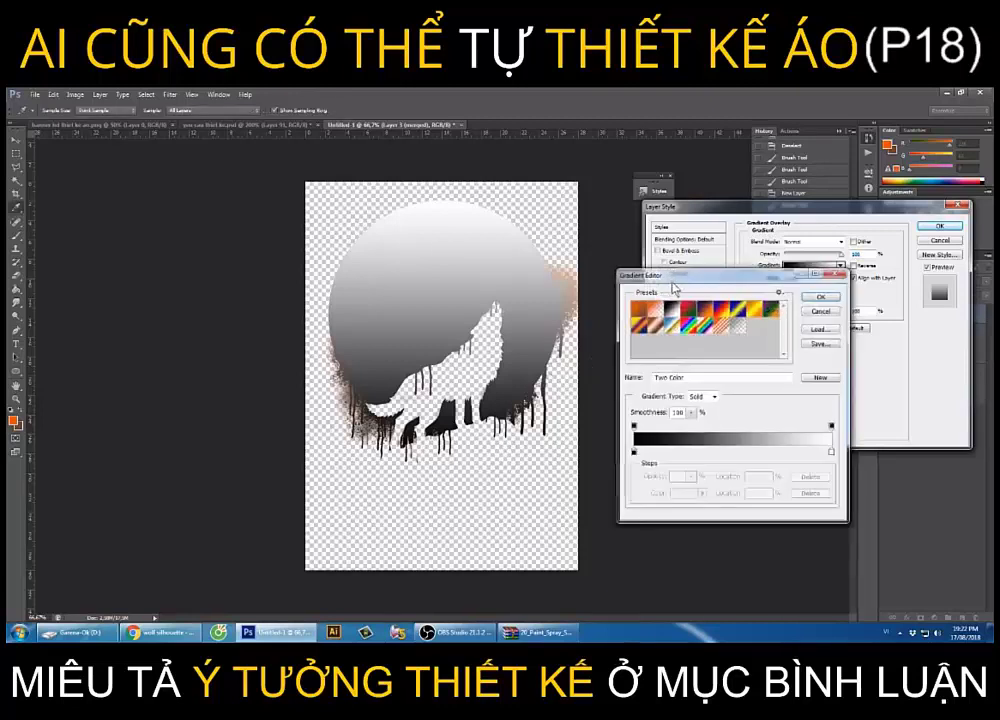
pyautogui.moveTo(700, 277); pyautogui.dragTo(773, 276)
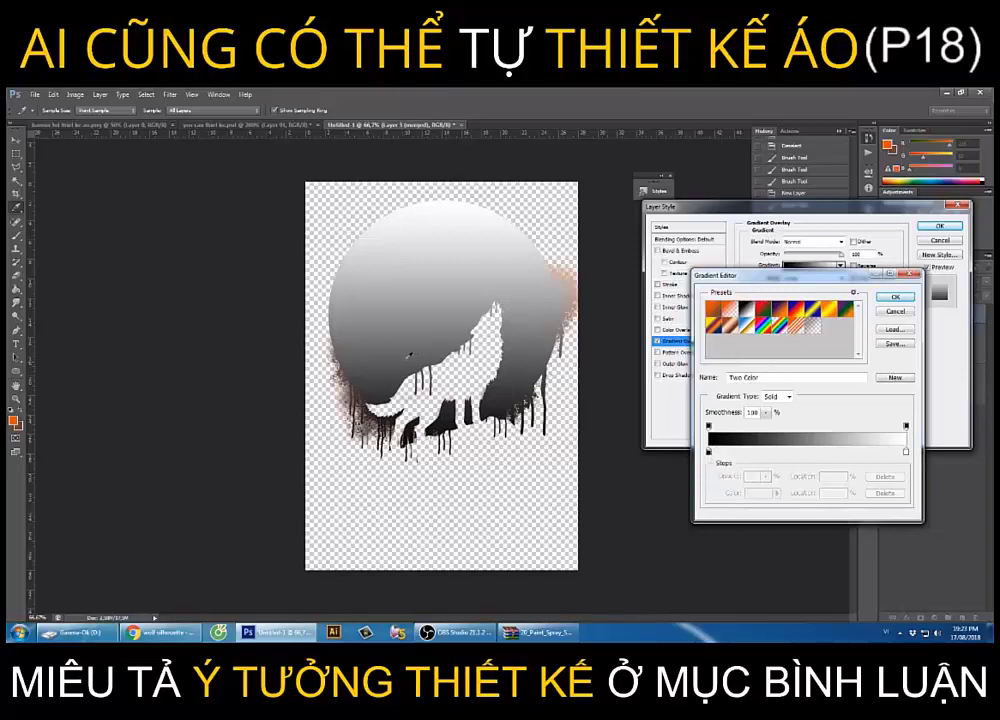
# Set the gradient stops to the sampled orange and dark purple #330033, and apply it.
pyautogui.doubleClick(707, 451)
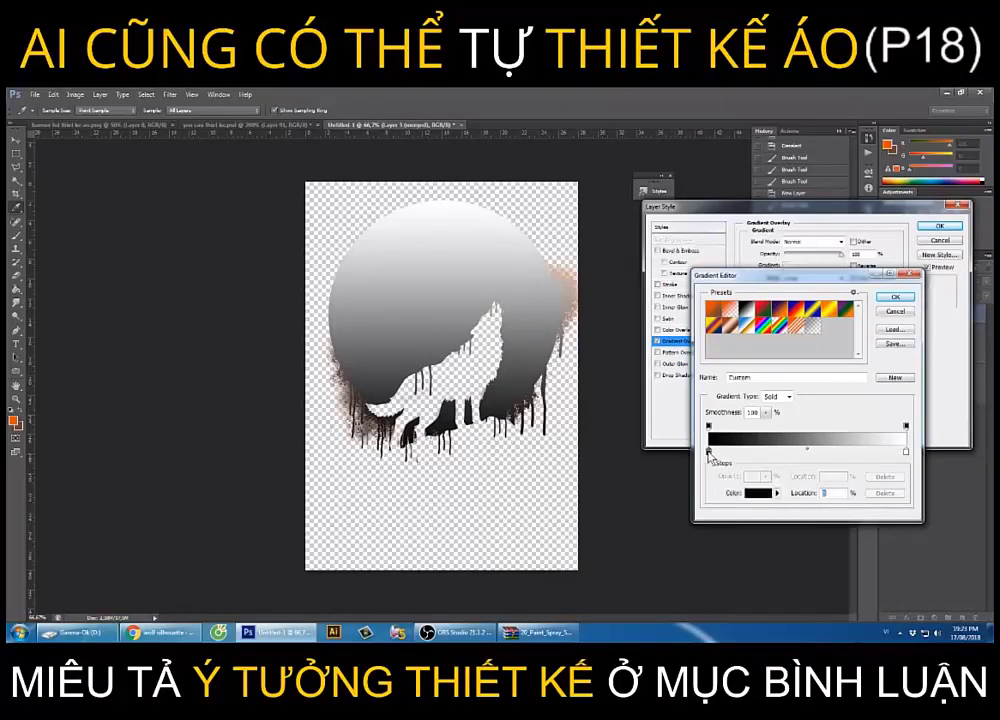
pyautogui.click(555, 255)
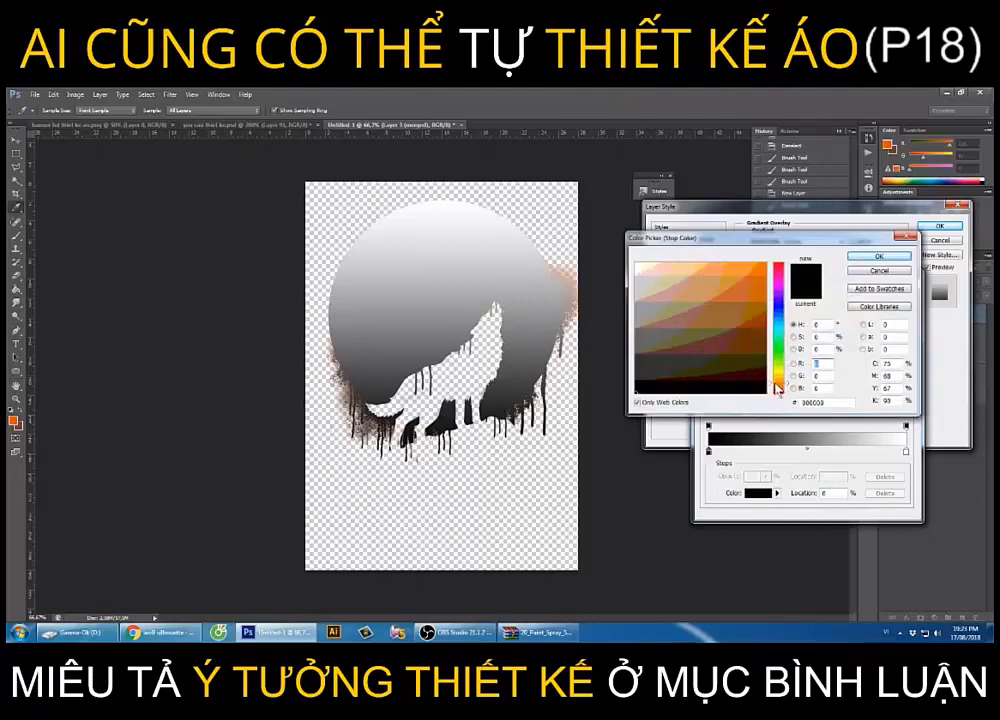
pyautogui.click(879, 256)
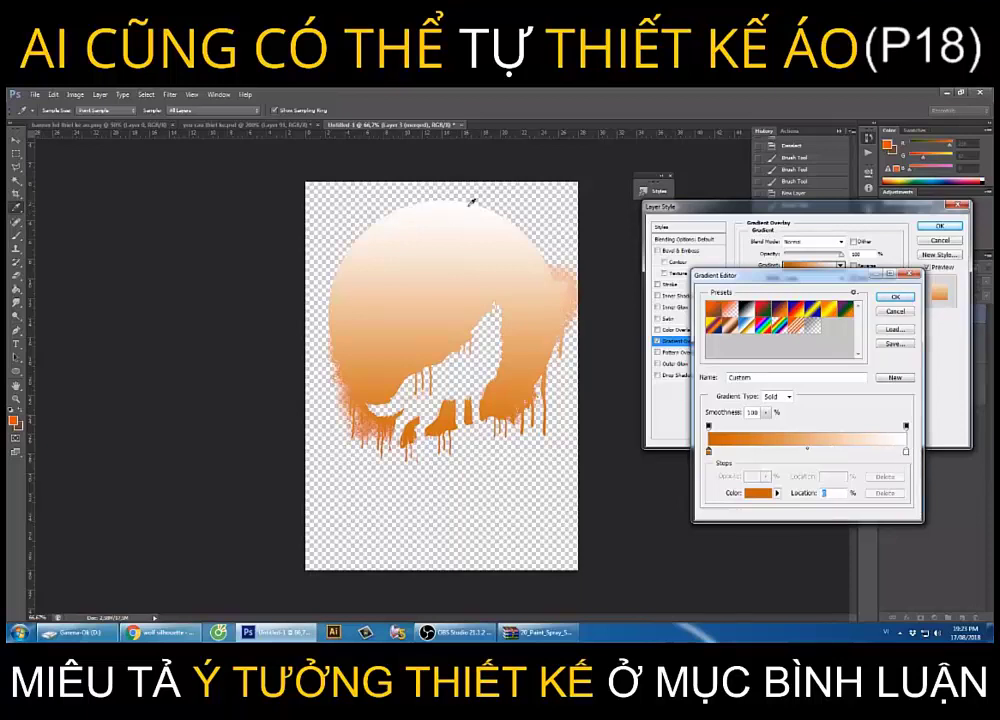
pyautogui.click(906, 453)
pyautogui.doubleClick(906, 453)
pyautogui.moveTo(781, 268)
pyautogui.mouseDown()
pyautogui.moveTo(782, 310)
pyautogui.moveTo(780, 298)
pyautogui.mouseUp()
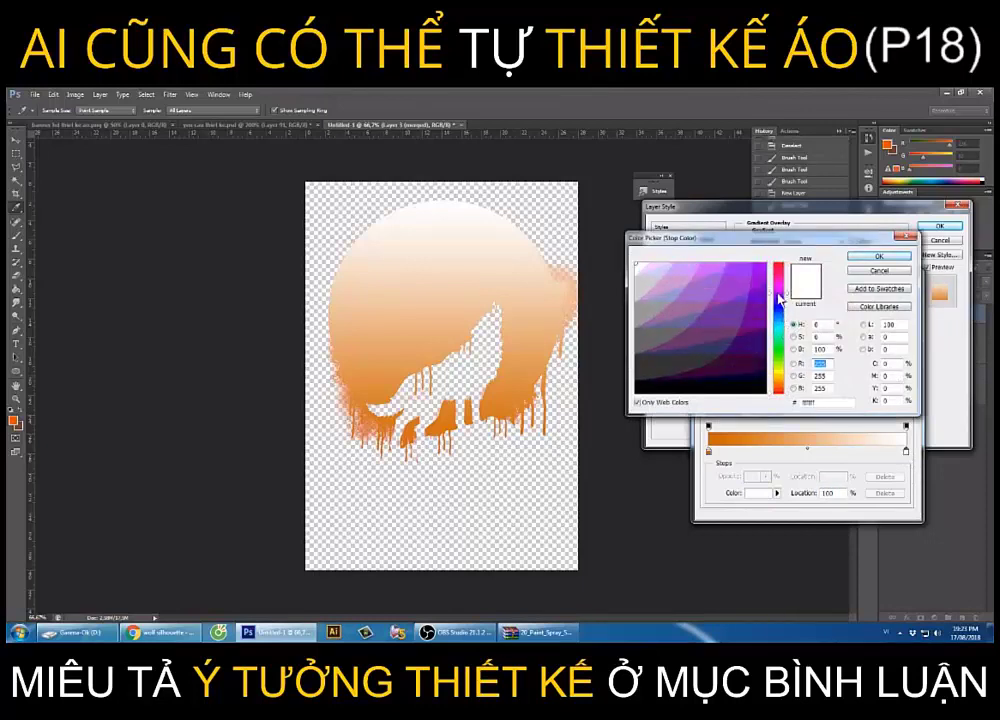
pyautogui.click(752, 357)
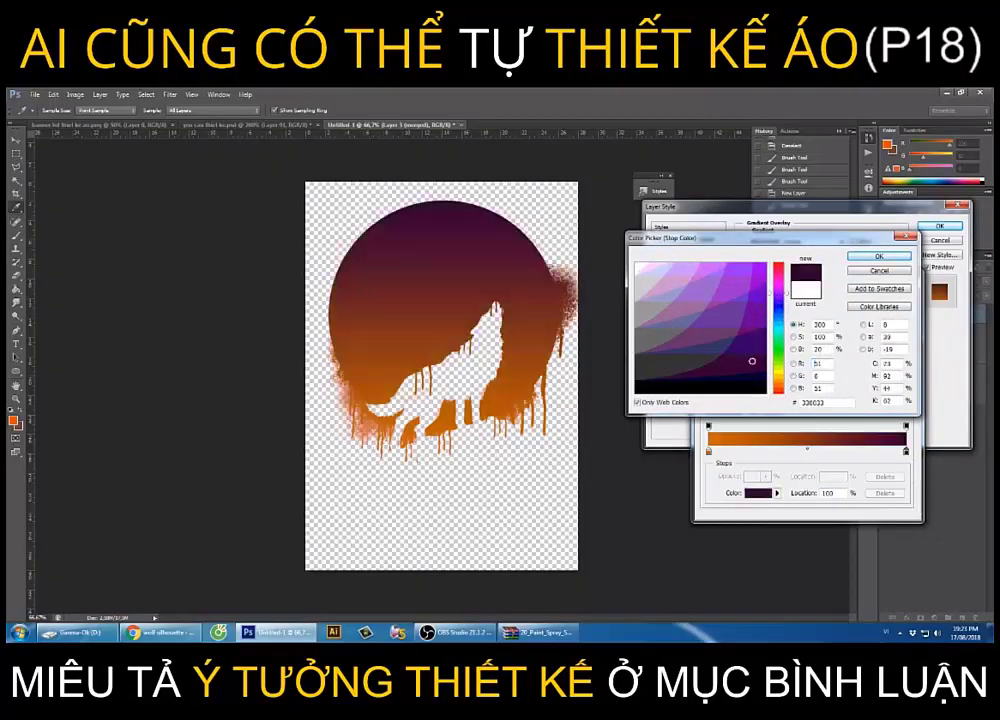
pyautogui.click(879, 256)
pyautogui.click(895, 297)
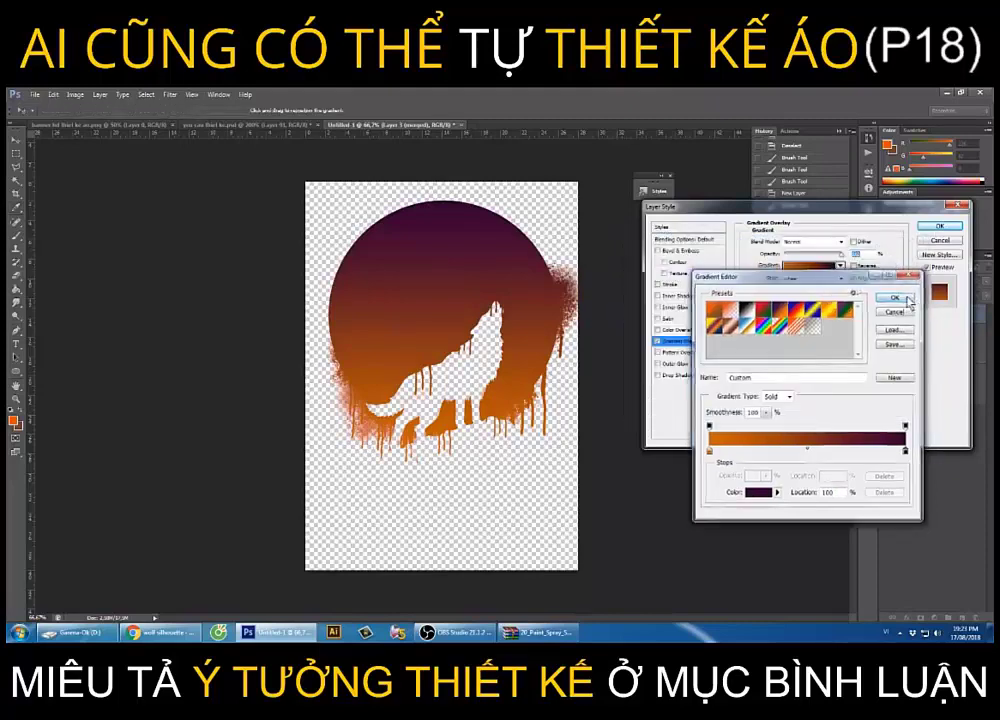
pyautogui.click(945, 226)
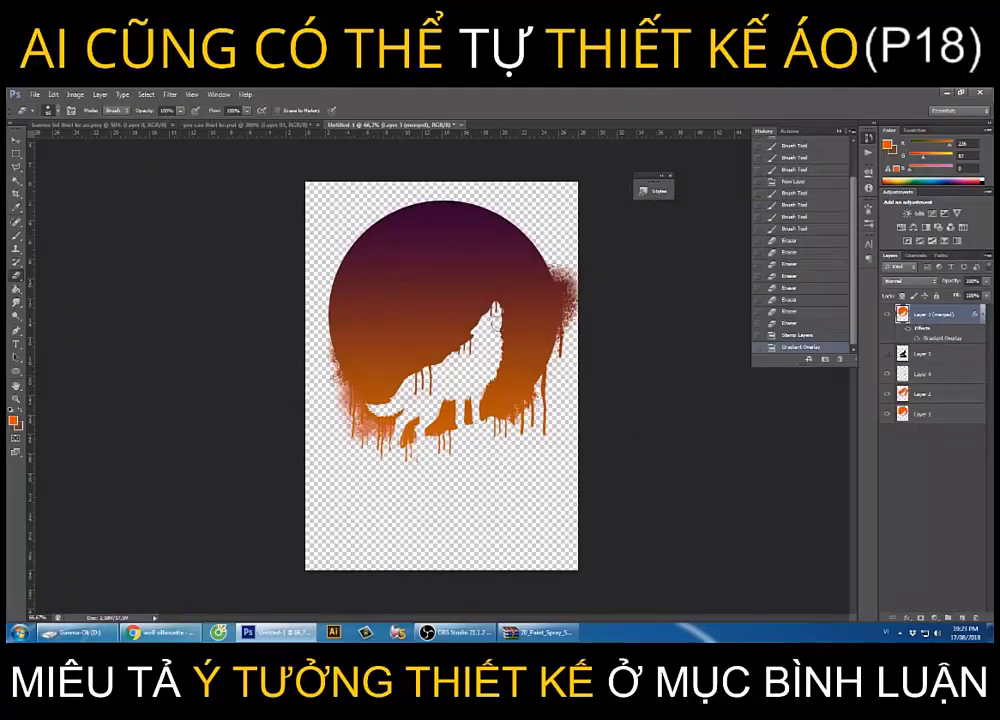
# Choose the Horizontal Type Tool with white as the text colour.
pyautogui.click(15, 346)
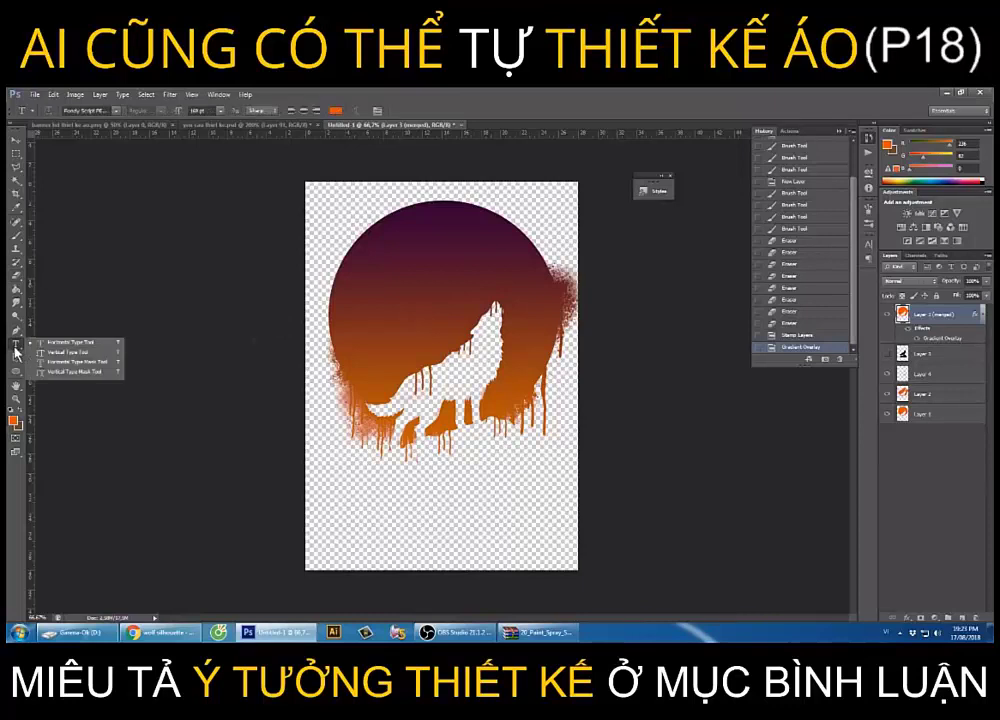
pyautogui.click(66, 346)
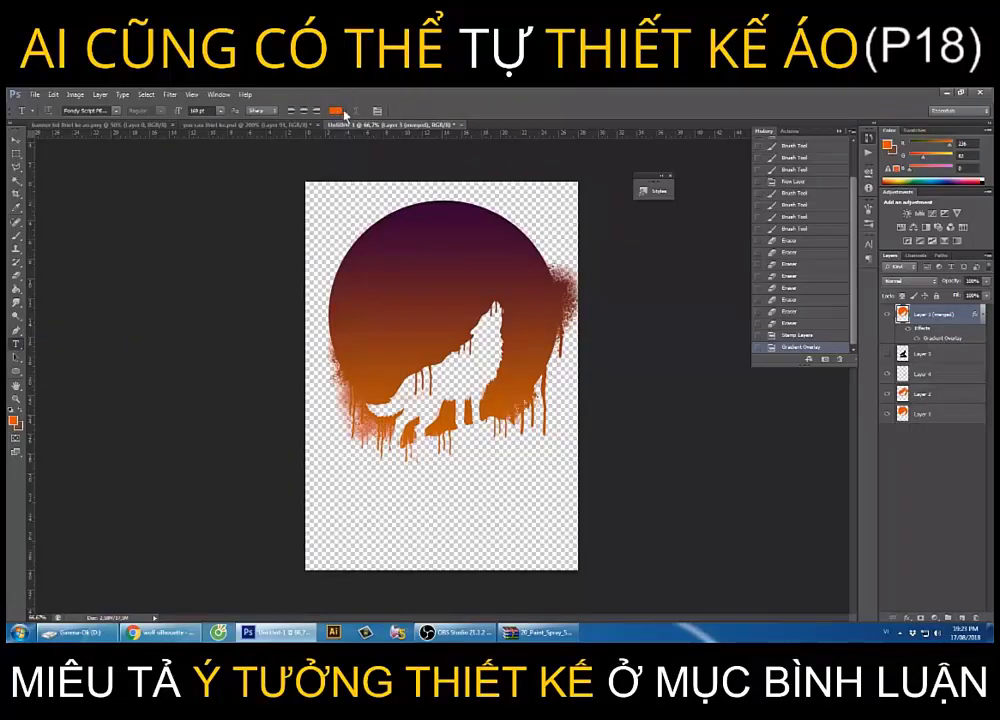
pyautogui.click(337, 111)
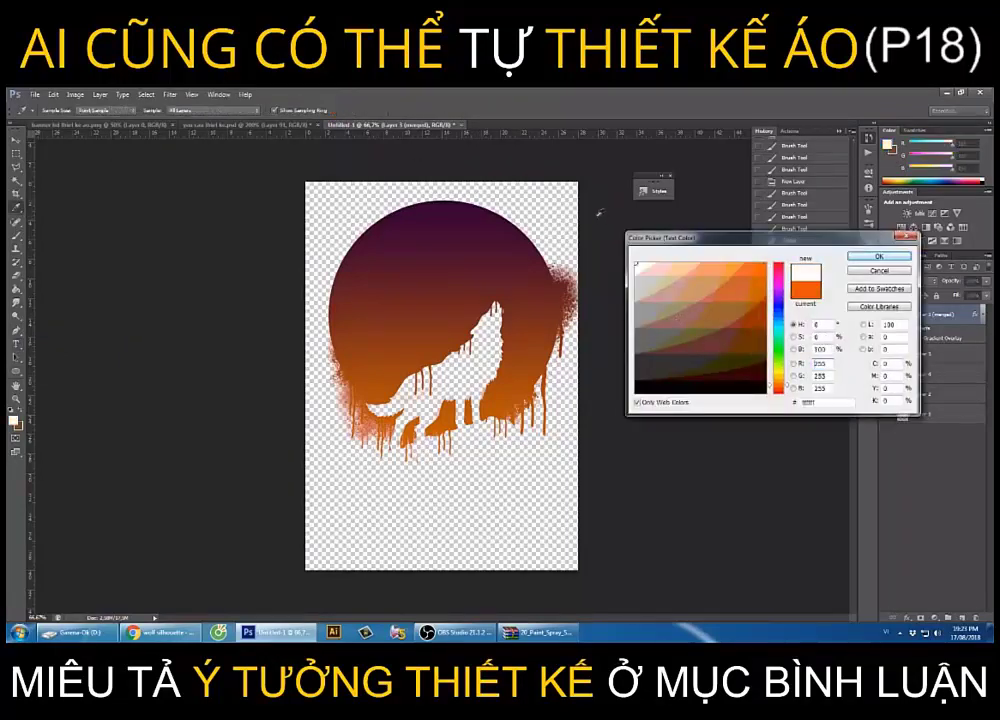
pyautogui.click(866, 262)
# Type 'North Remember' on two lines near the top of the circle.
pyautogui.click(401, 278)
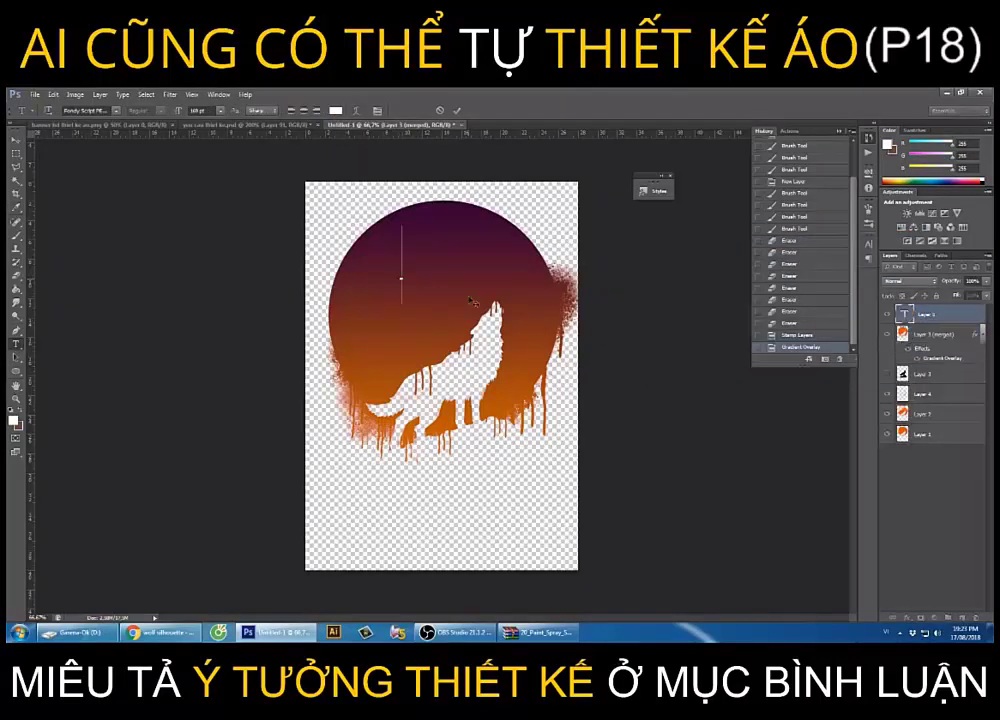
pyautogui.write('bi')
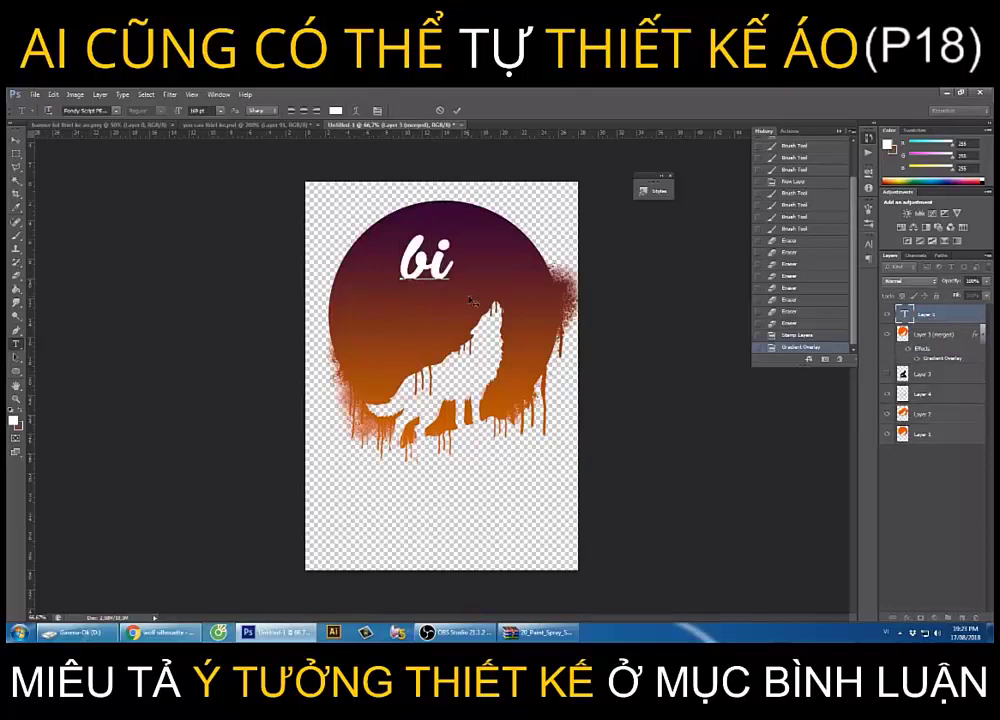
pyautogui.press('BackSpace')
pyautogui.press('BackSpace')
pyautogui.write('Nor')
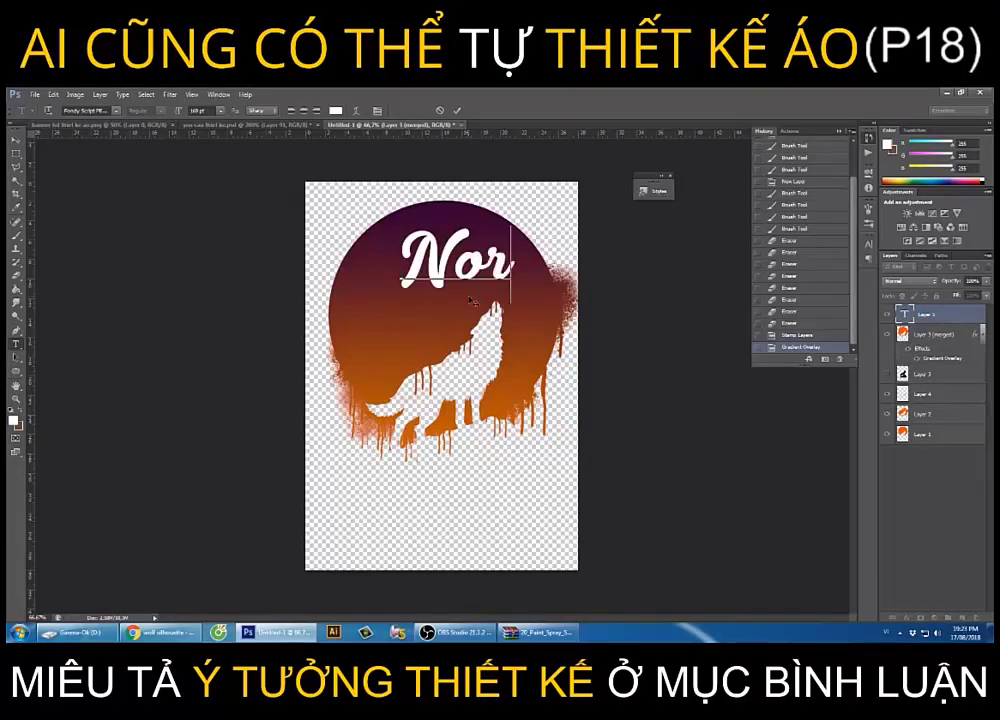
pyautogui.write('th')
pyautogui.press('Return')
pyautogui.write('Remo')
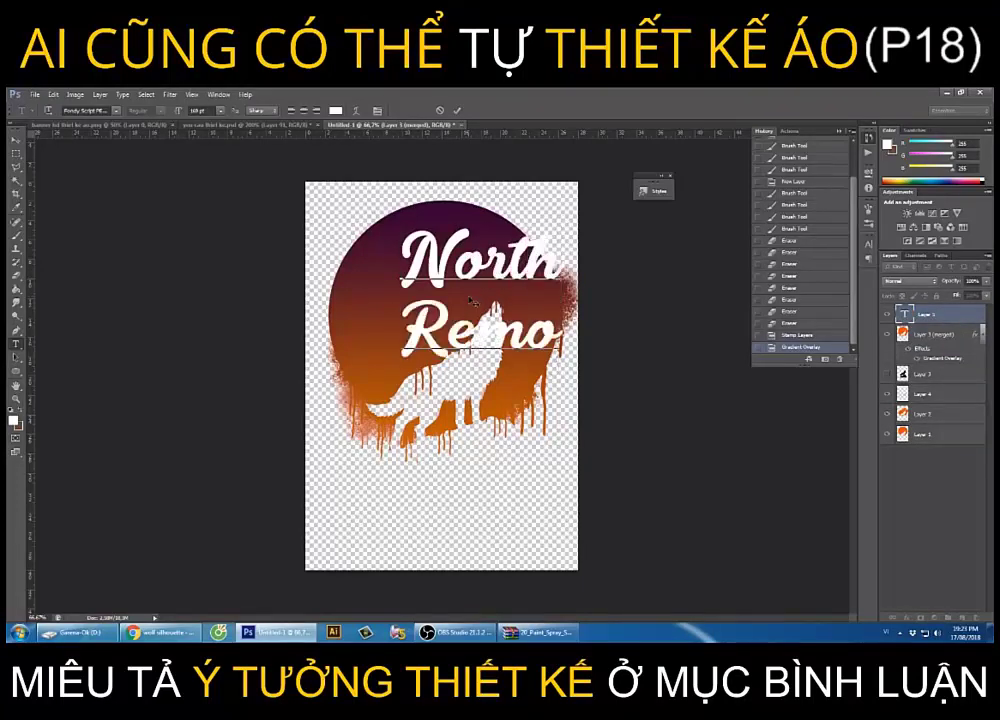
pyautogui.write('d')
pyautogui.press('BackSpace')
pyautogui.press('BackSpace')
pyautogui.write('e')
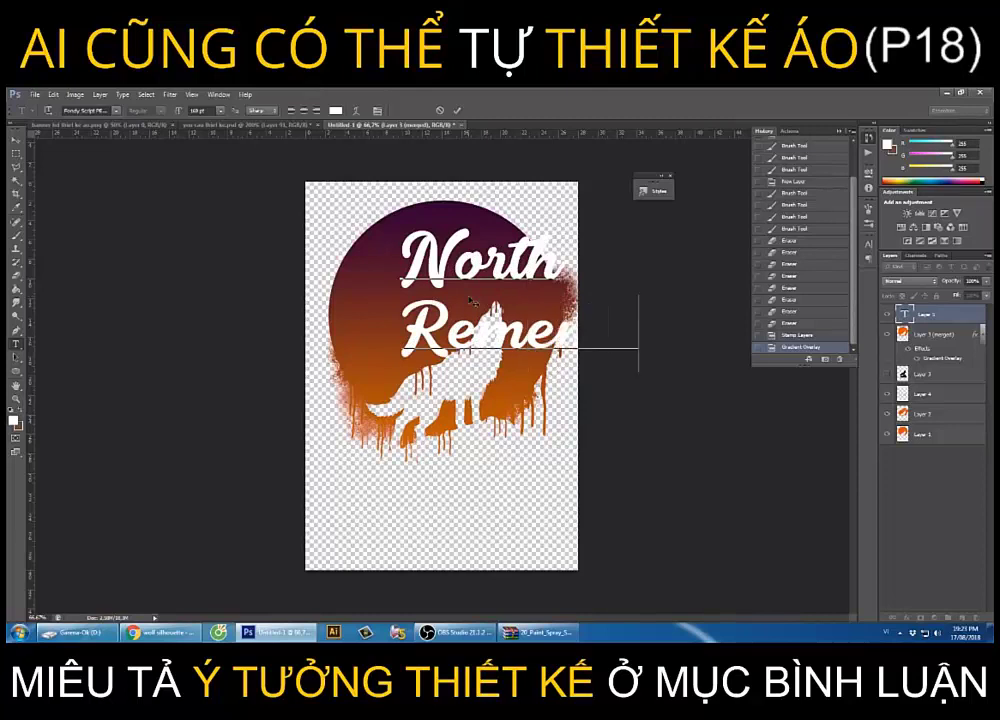
pyautogui.write('mbe')
pyautogui.click(13, 144)
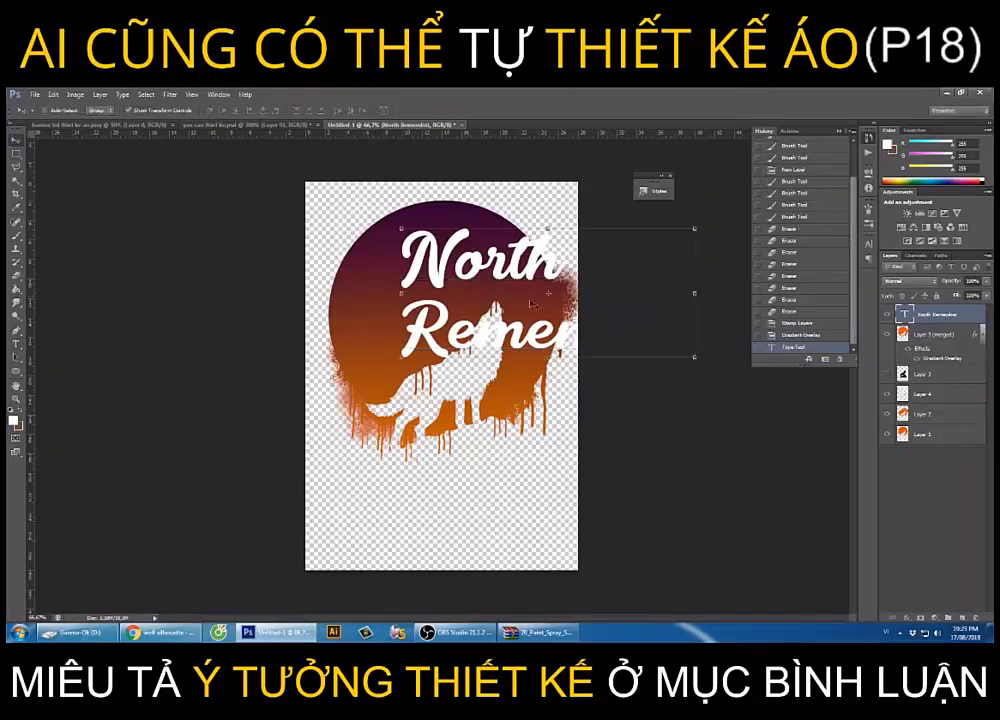
# Scale the text down and position it inside the circle above the wolf.
pyautogui.click(692, 354)
pyautogui.moveTo(695, 372); pyautogui.dragTo(553, 298)
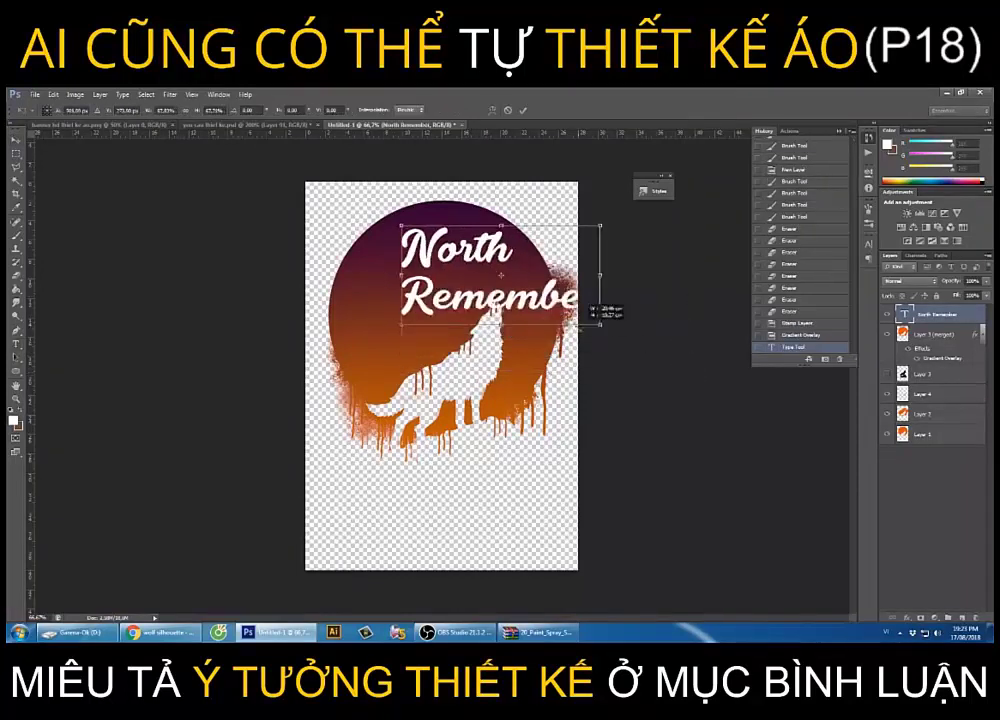
pyautogui.moveTo(416, 229); pyautogui.dragTo(376, 237)
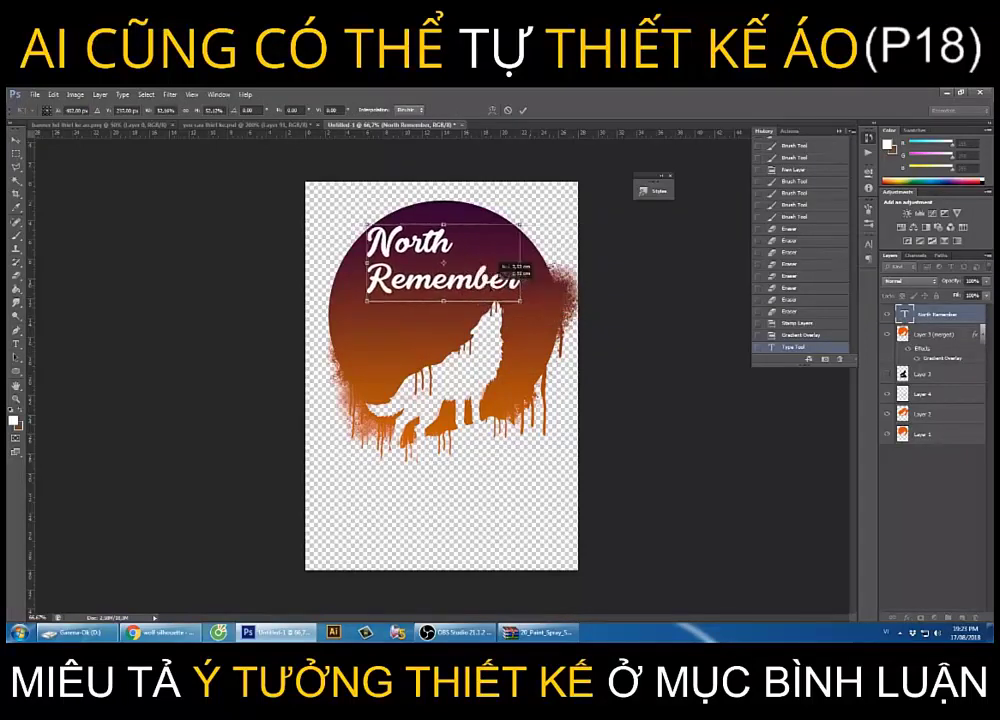
pyautogui.press('Return')
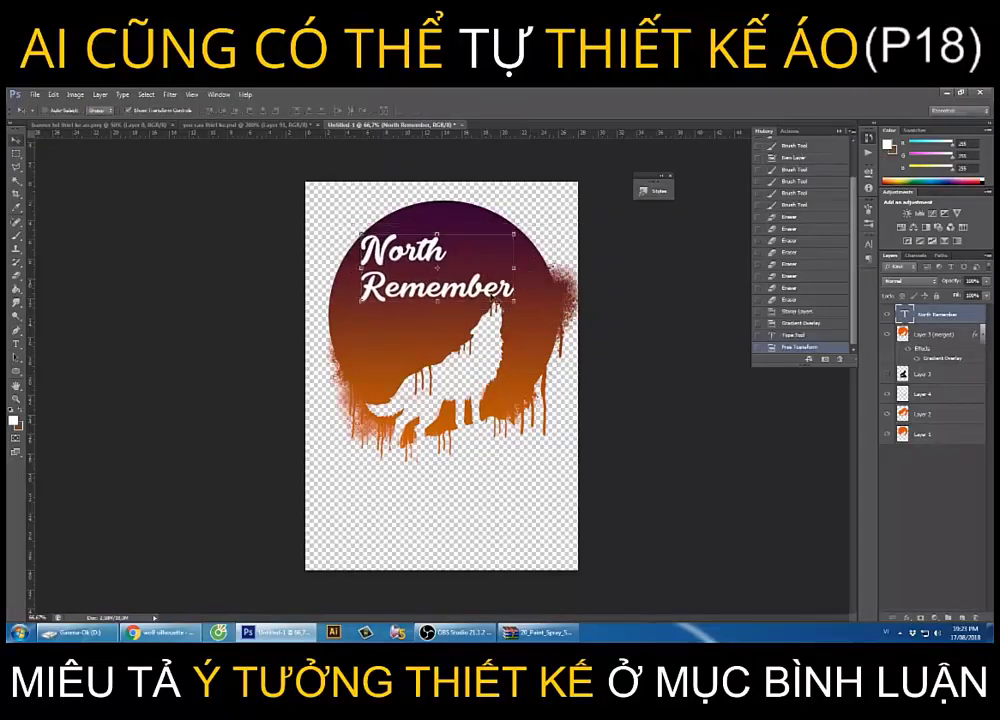
pyautogui.press('Up')
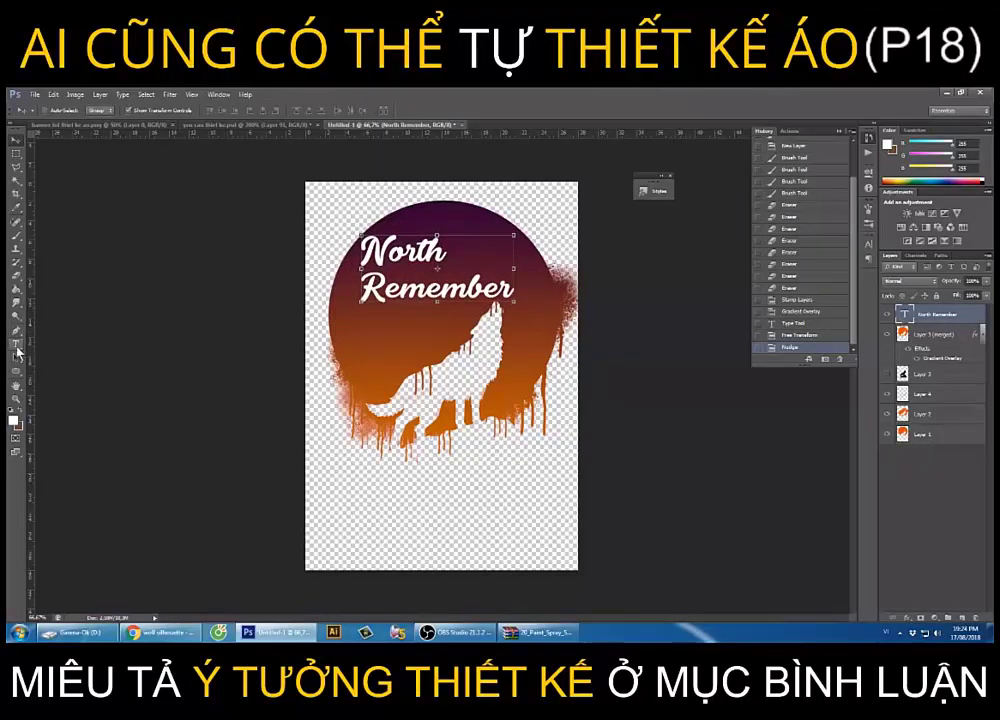
# Select the North Remember text and review the font list, keeping the current font.
pyautogui.click(16, 345)
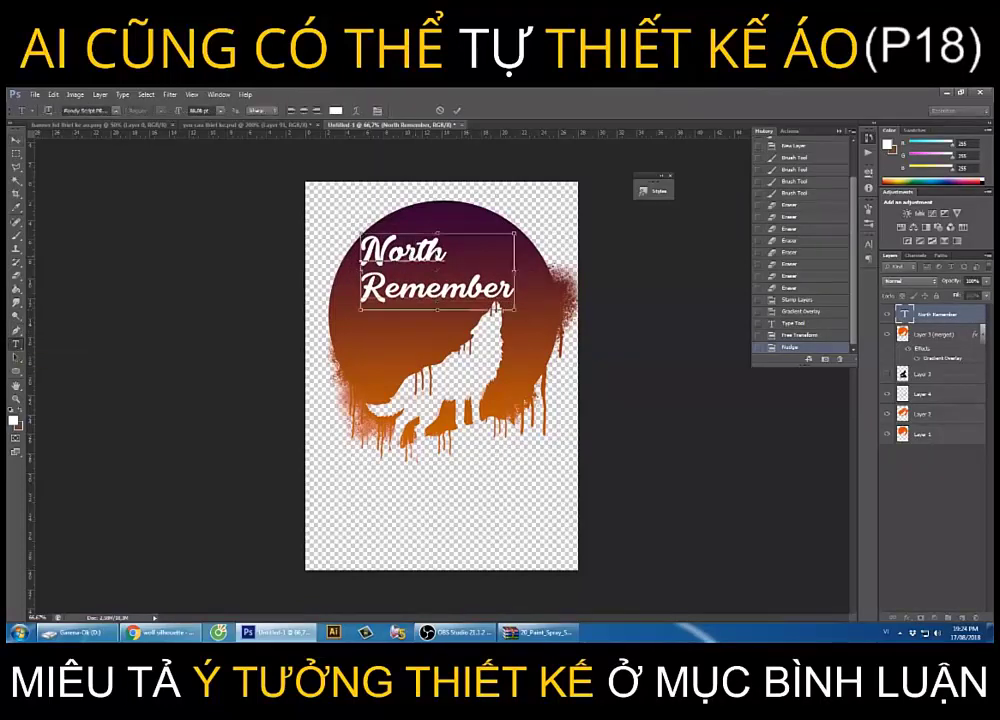
pyautogui.moveTo(360, 236); pyautogui.dragTo(495, 292)
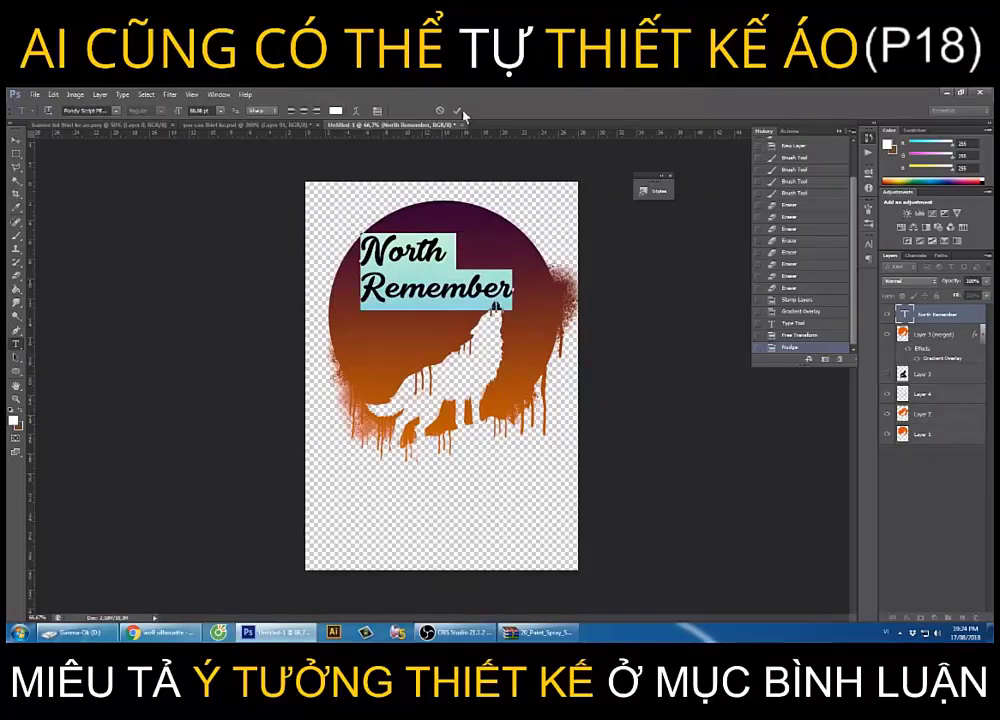
pyautogui.click(117, 110)
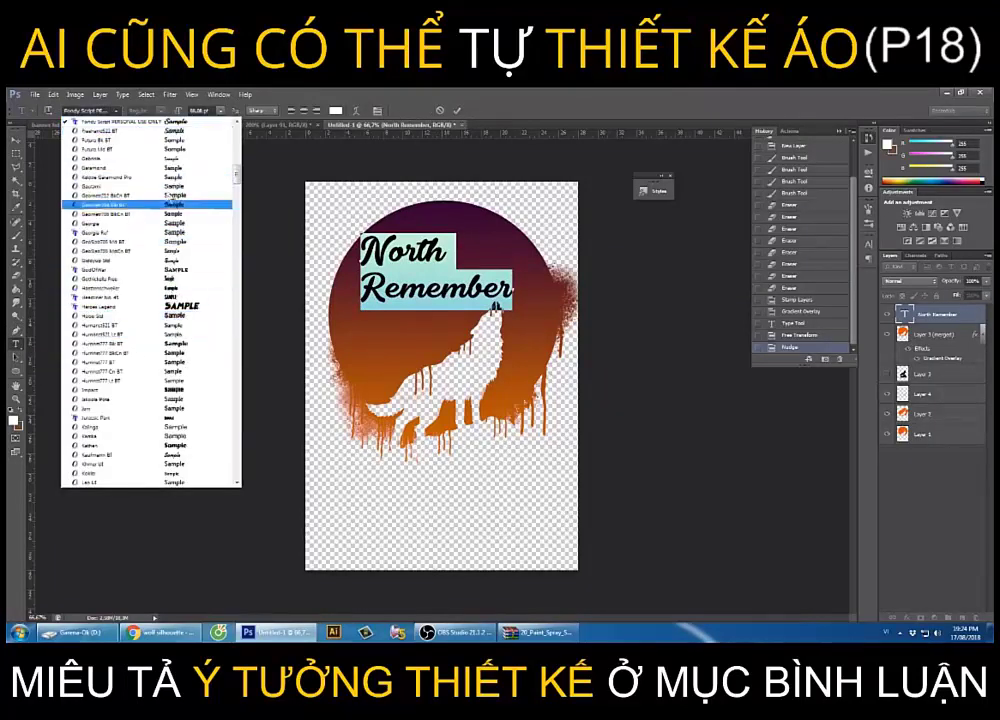
pyautogui.click(362, 236)
pyautogui.hotkey('ctrl', 'a')
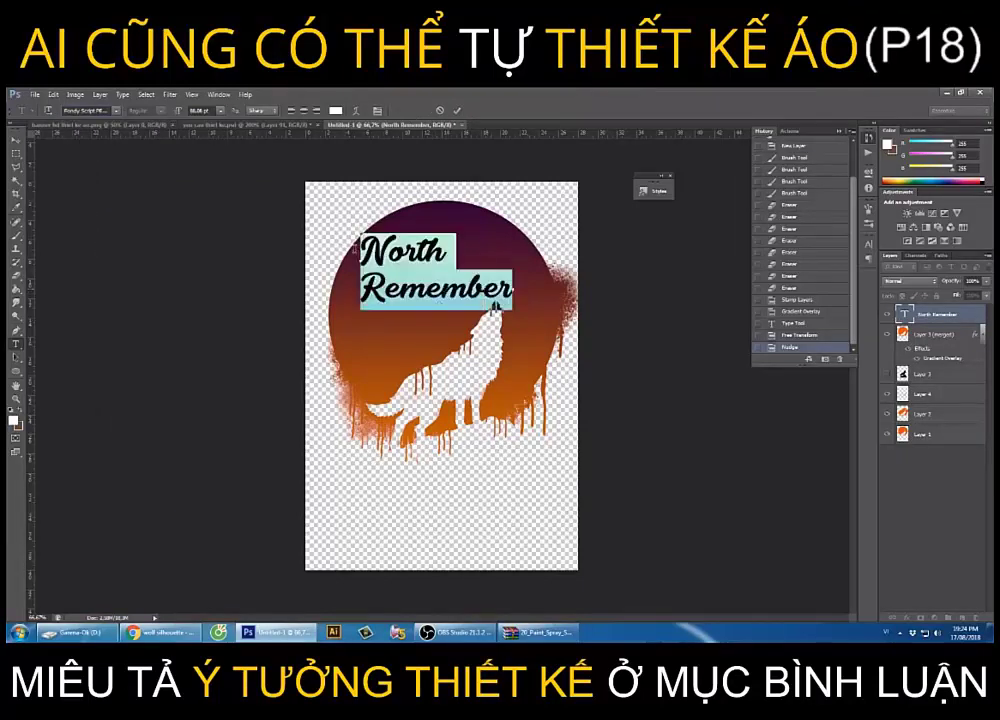
pyautogui.click(407, 245)
pyautogui.click(17, 140)
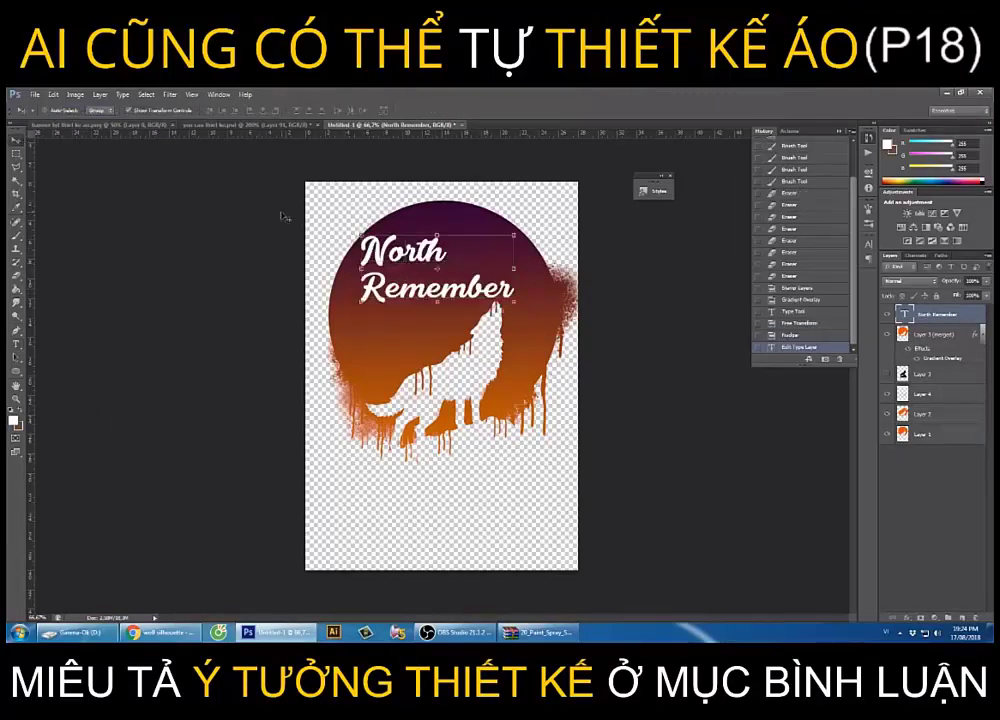
# Nudge the text up and right, and hide the two extra splatter layers.
pyautogui.hotkey('shift', 'Right')
pyautogui.hotkey('shift', 'Right')
pyautogui.press('Up')
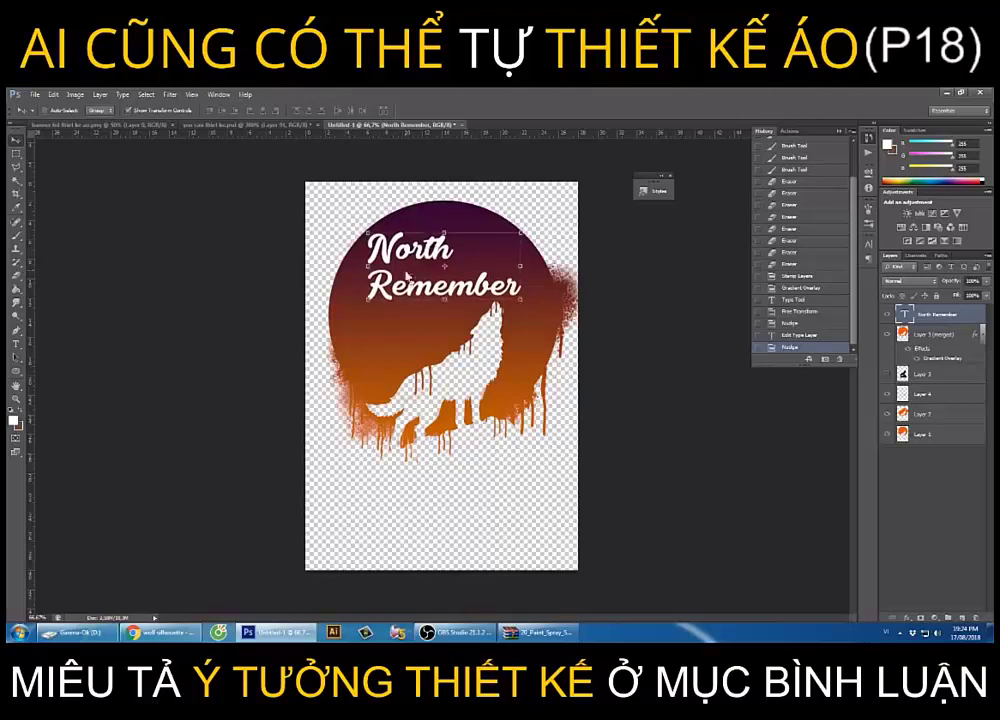
pyautogui.press('Right')
pyautogui.press('Right')
pyautogui.press('Right')
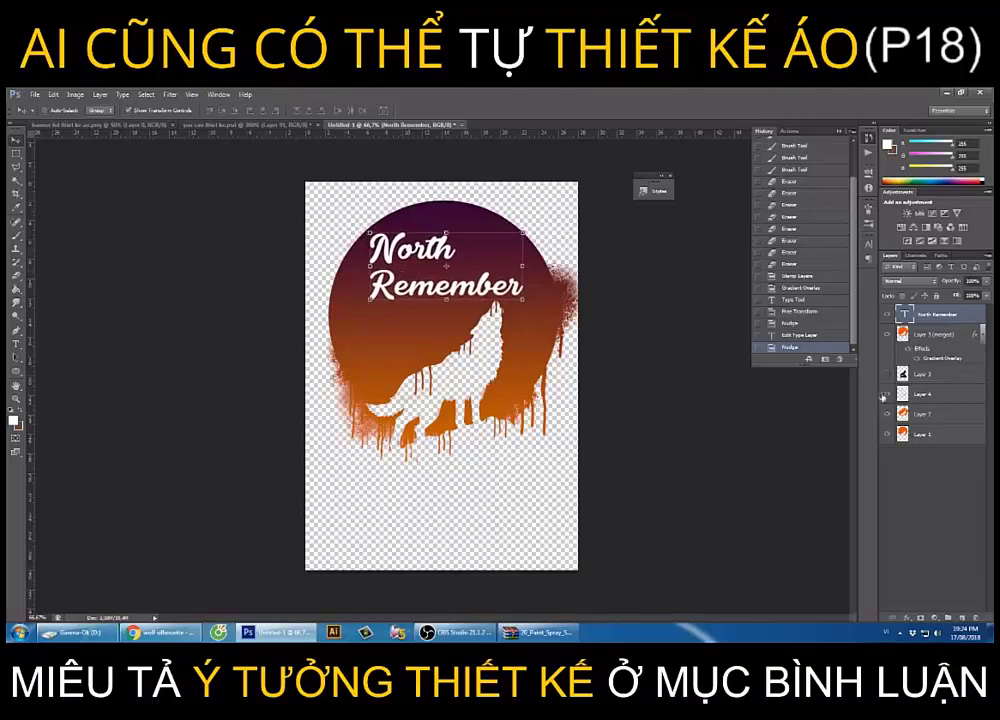
pyautogui.moveTo(890, 397); pyautogui.dragTo(886, 433)
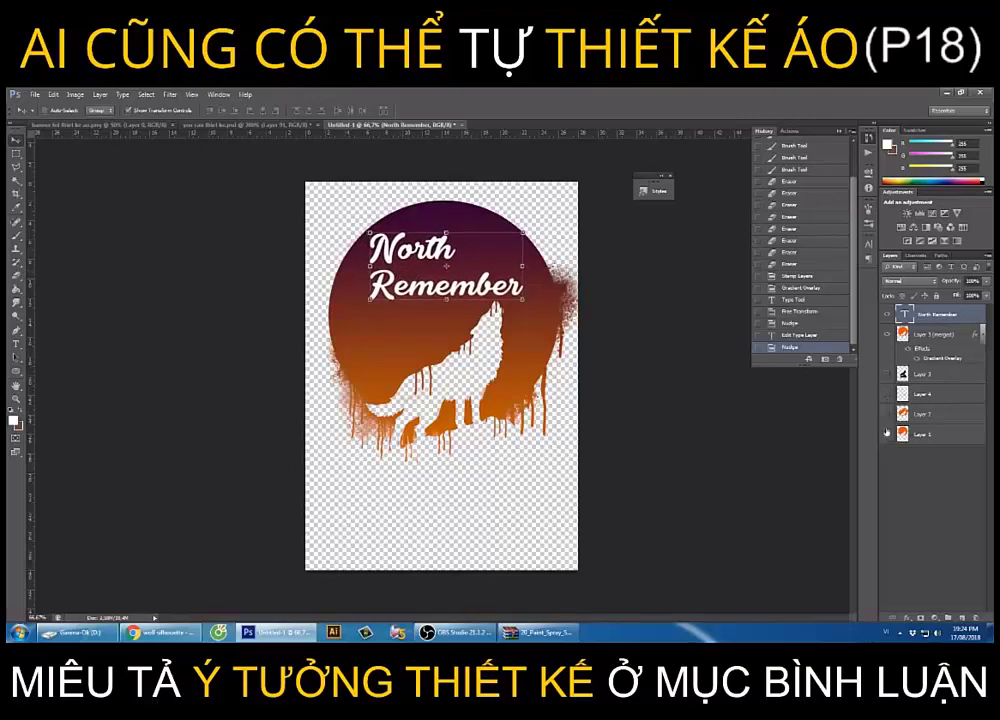
# Zoom in, load the North Remember letter selection, and hide the text layer.
pyautogui.press('z')
pyautogui.click(404, 251)
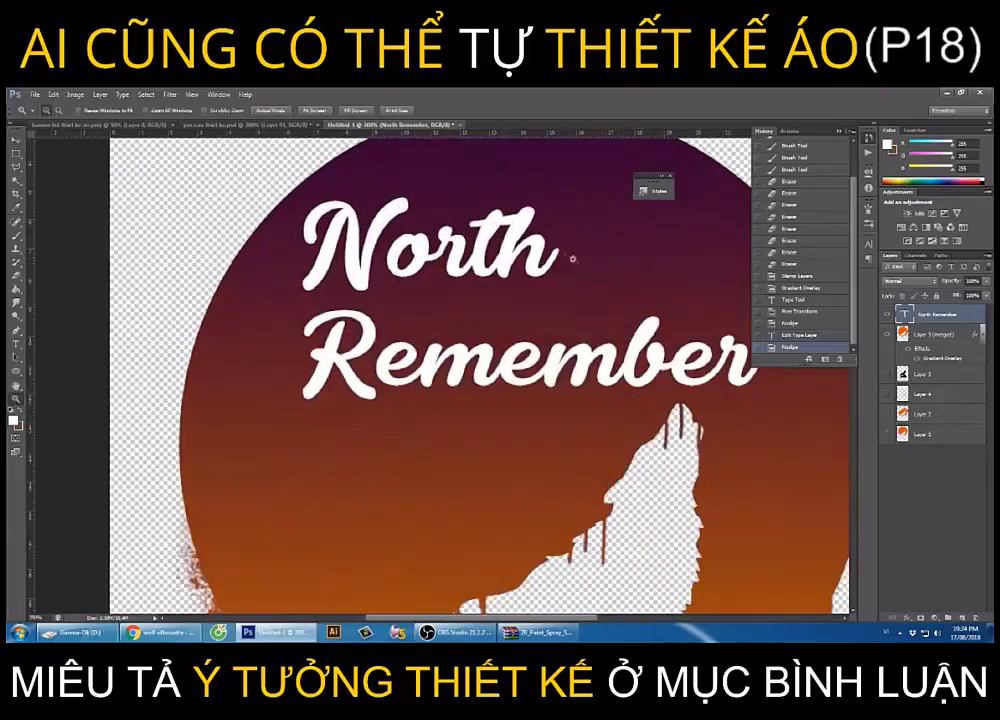
pyautogui.click(886, 315)
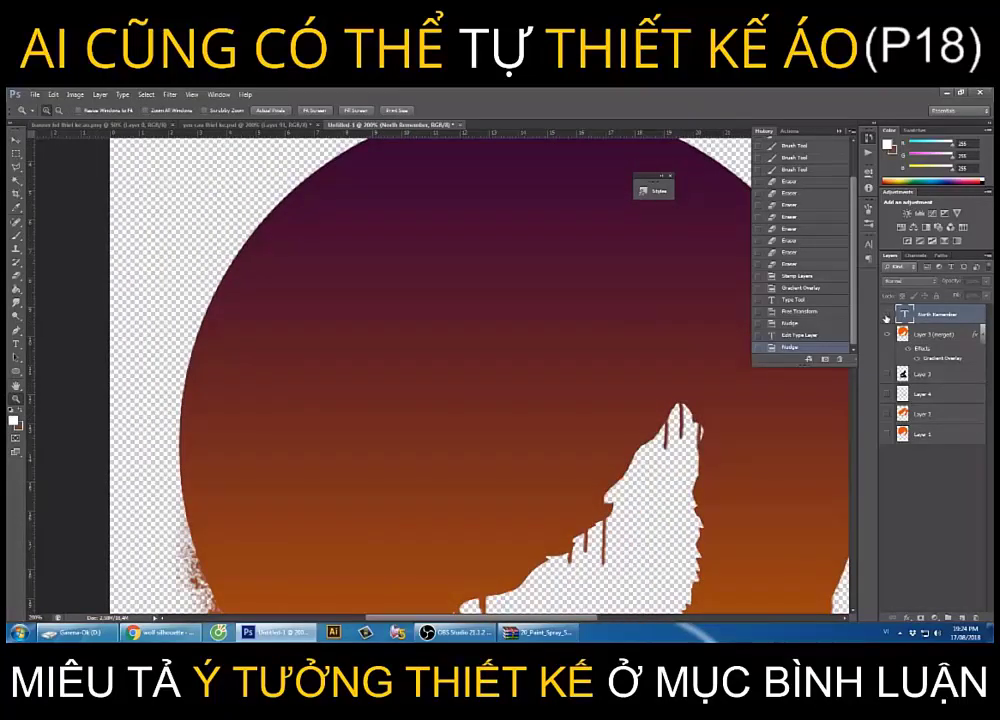
pyautogui.click(886, 315)
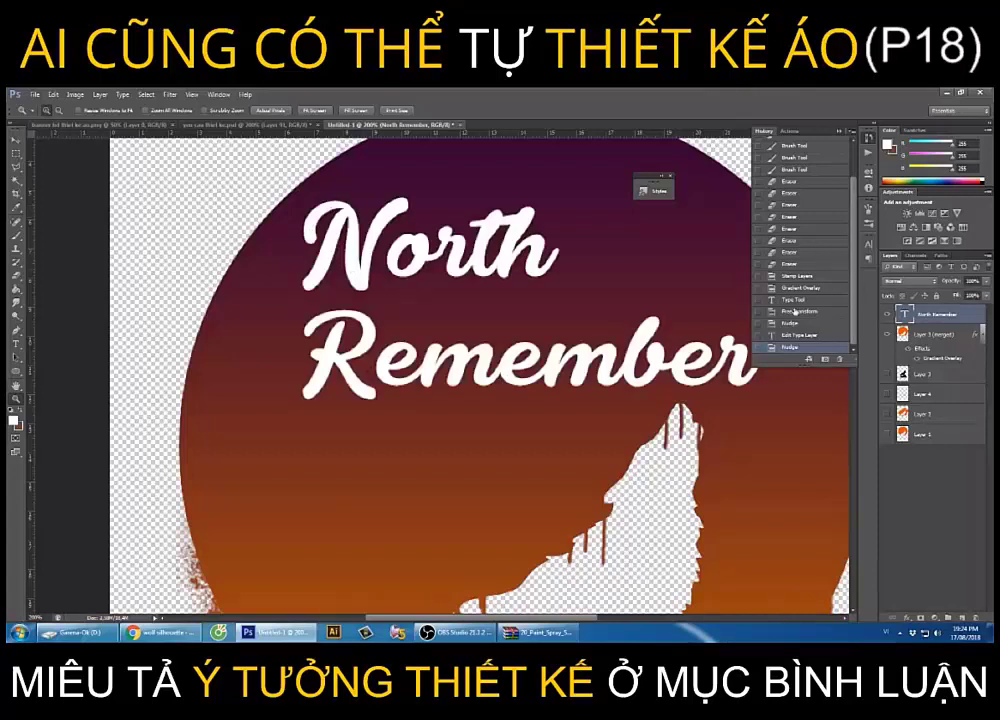
pyautogui.keyDown('ctrl'); pyautogui.click(906, 317); pyautogui.keyUp('ctrl')
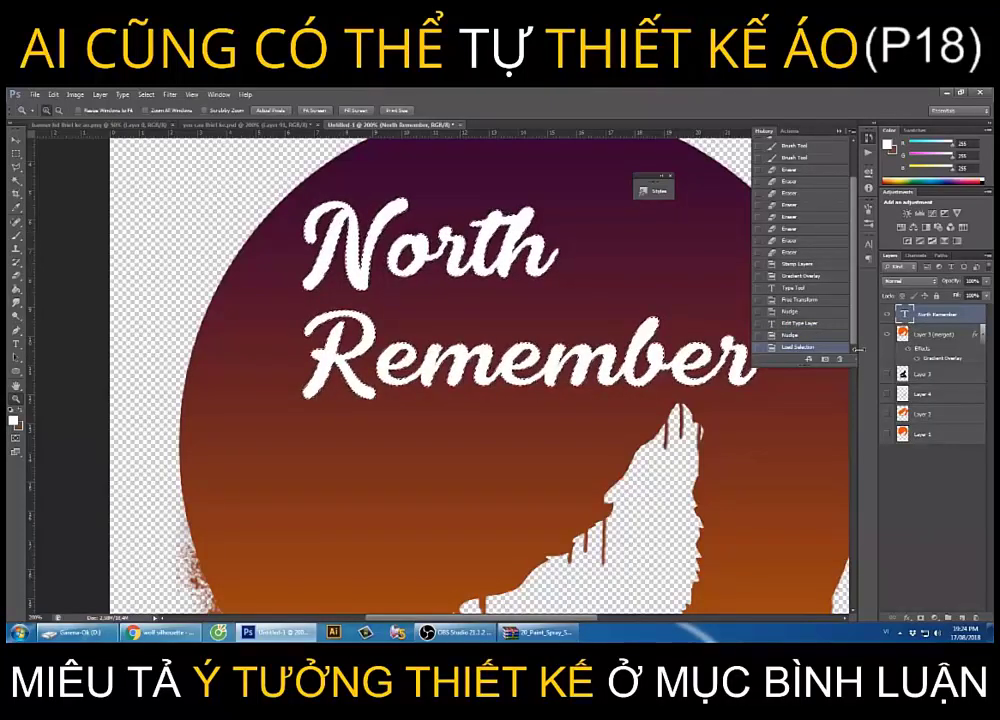
pyautogui.click(888, 316)
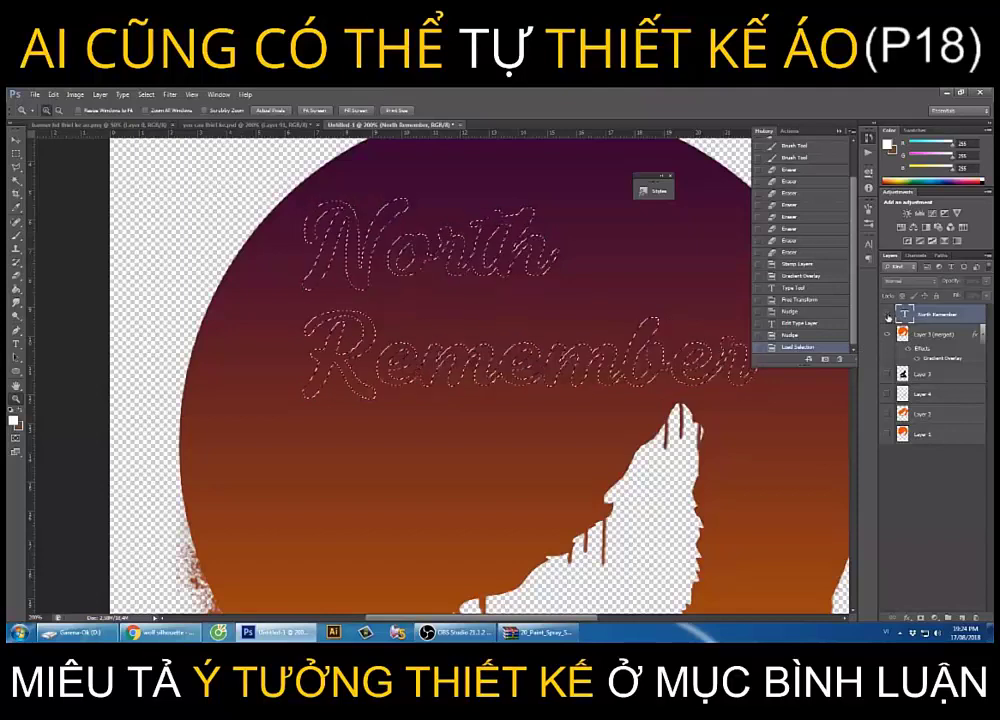
pyautogui.click(888, 316)
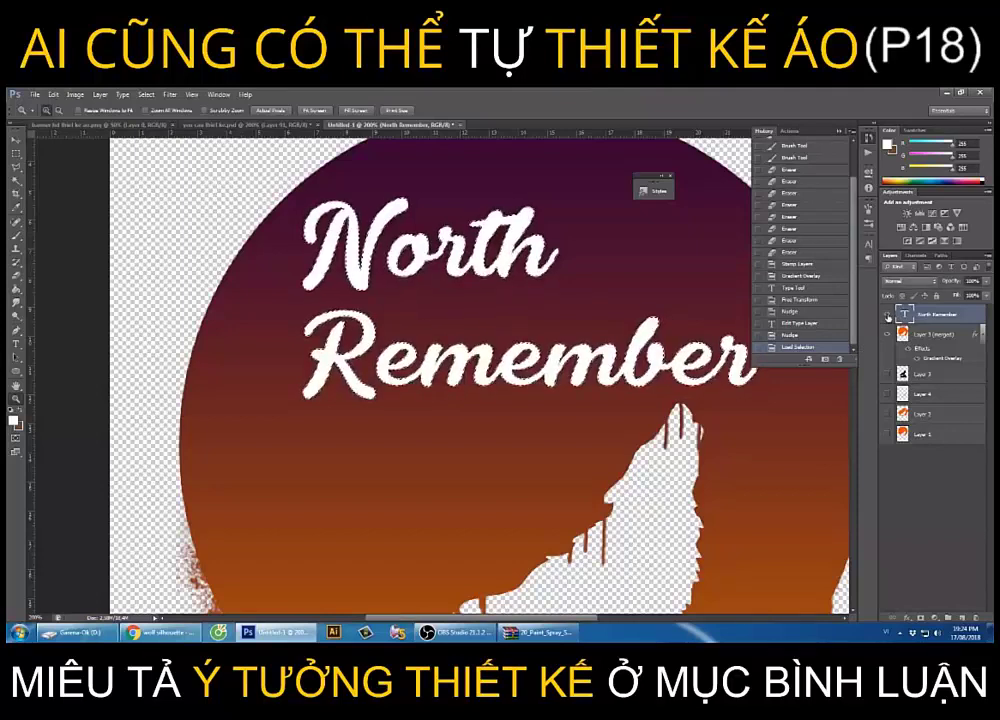
pyautogui.click(888, 316)
# Delete the lettering from merged Layer 3, deselect, and zoom out to the whole document.
pyautogui.click(920, 335)
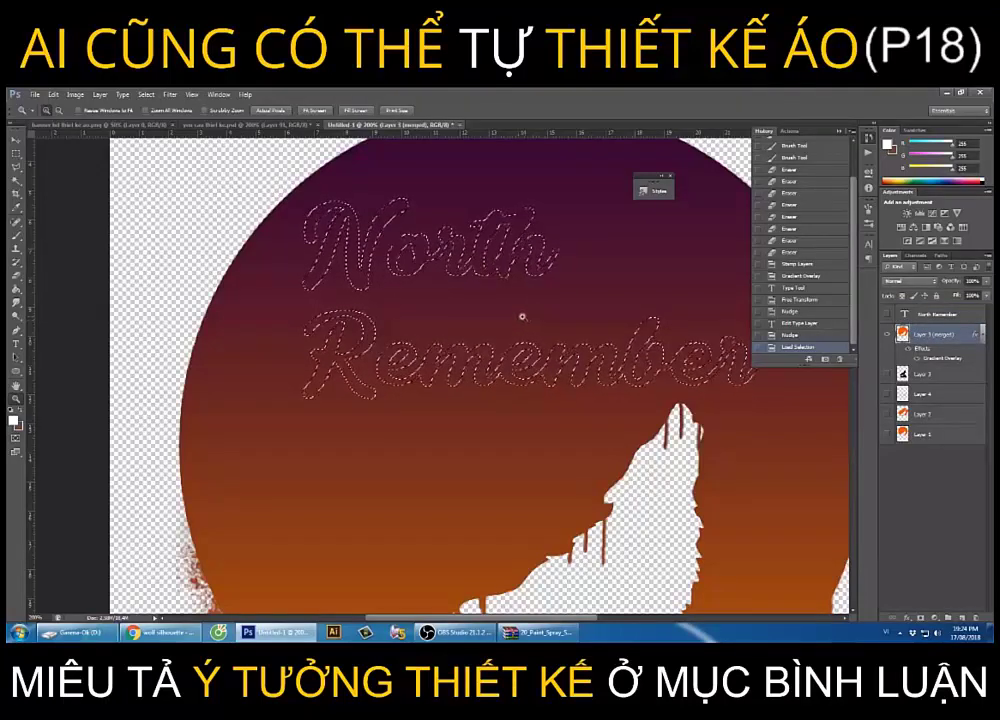
pyautogui.press('Delete')
pyautogui.click(17, 160)
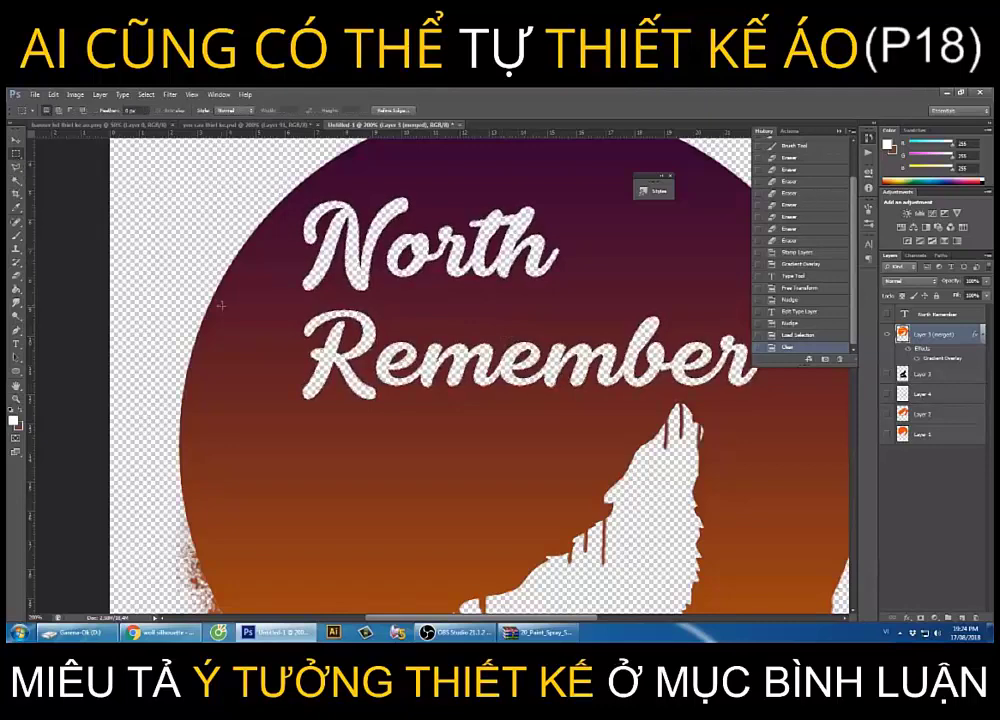
pyautogui.click(357, 270)
pyautogui.click(16, 398)
pyautogui.keyDown('alt'); pyautogui.click(214, 397); pyautogui.keyUp('alt')
pyautogui.keyDown('alt'); pyautogui.click(214, 397); pyautogui.keyUp('alt')
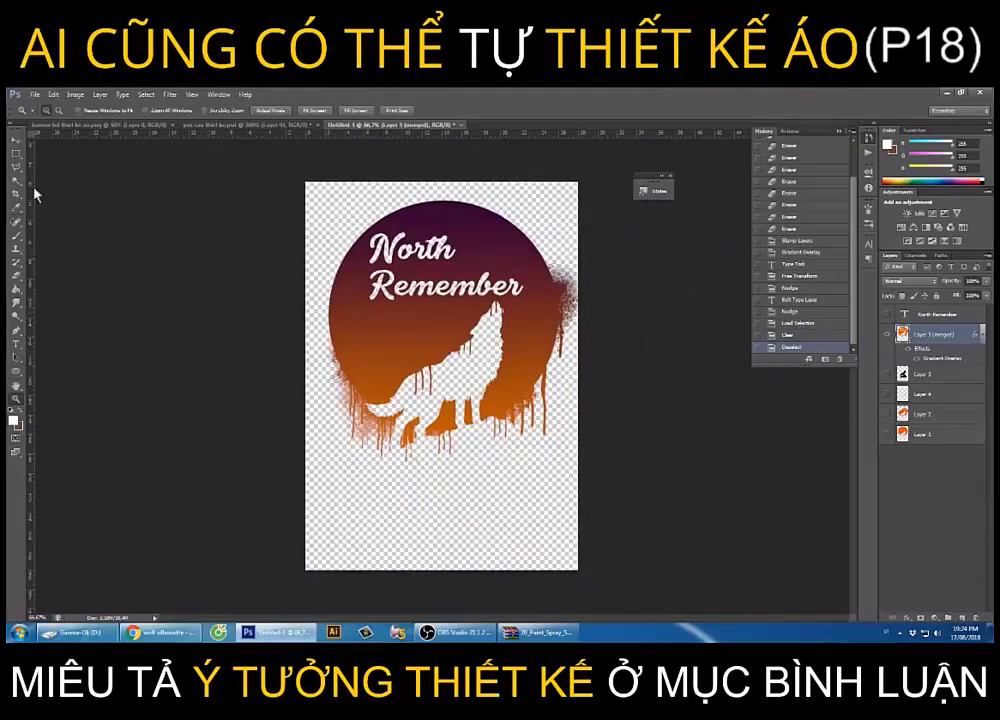
# Crop the canvas tightly around the wolf circle, trimming the sides, bottom and top.
pyautogui.click(17, 192)
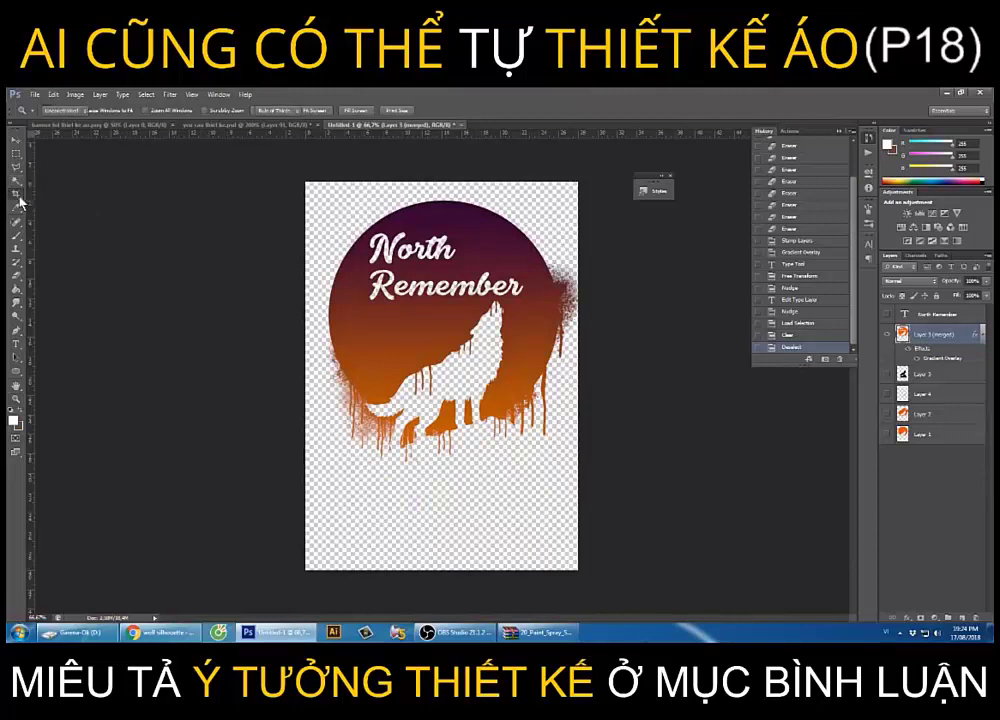
pyautogui.moveTo(306, 375); pyautogui.dragTo(317, 375)
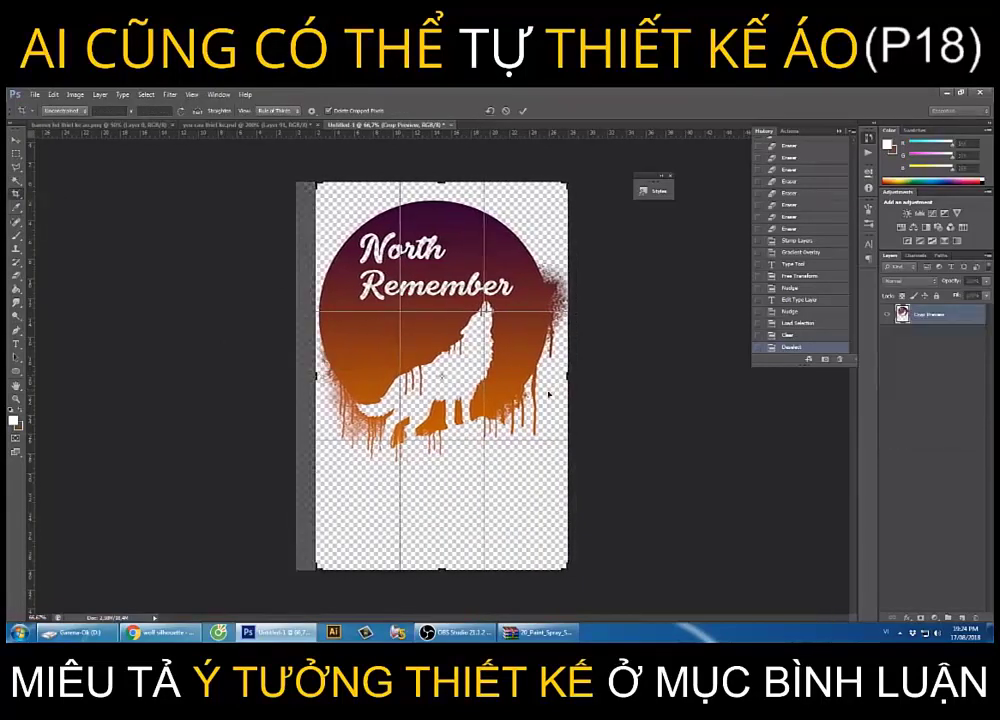
pyautogui.moveTo(441, 568); pyautogui.dragTo(453, 520)
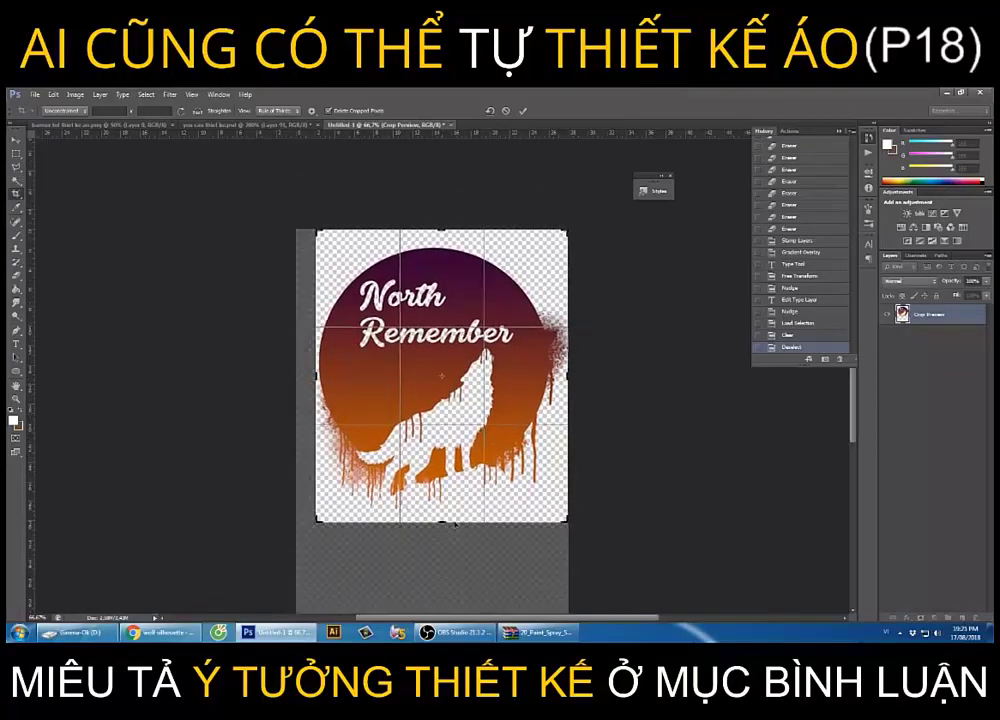
pyautogui.press('Return')
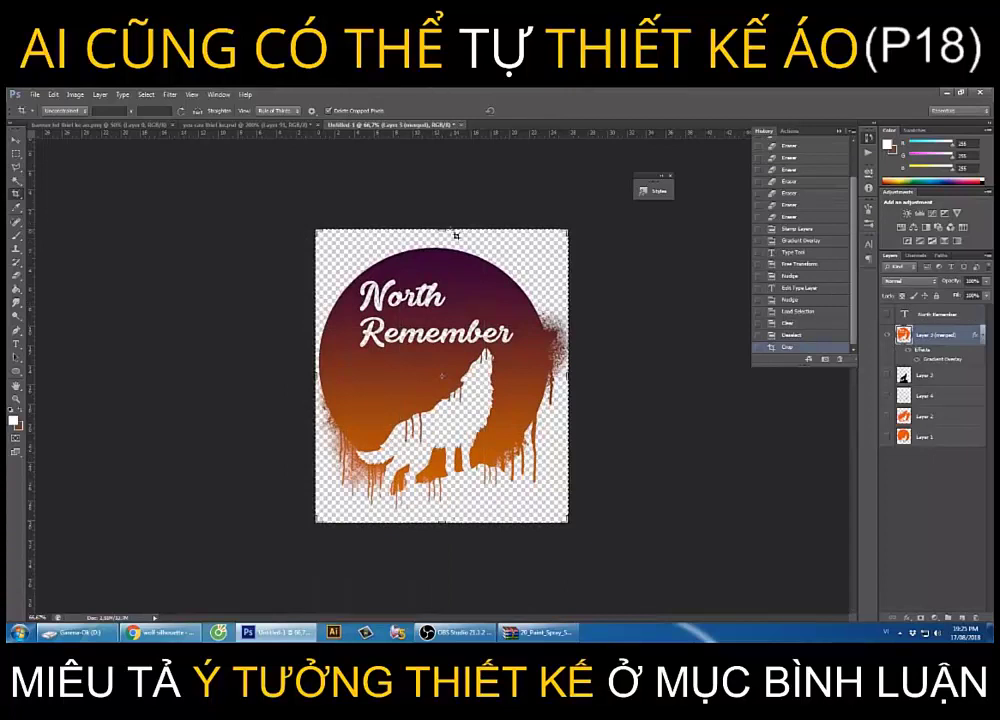
pyautogui.moveTo(456, 236); pyautogui.dragTo(441, 224)
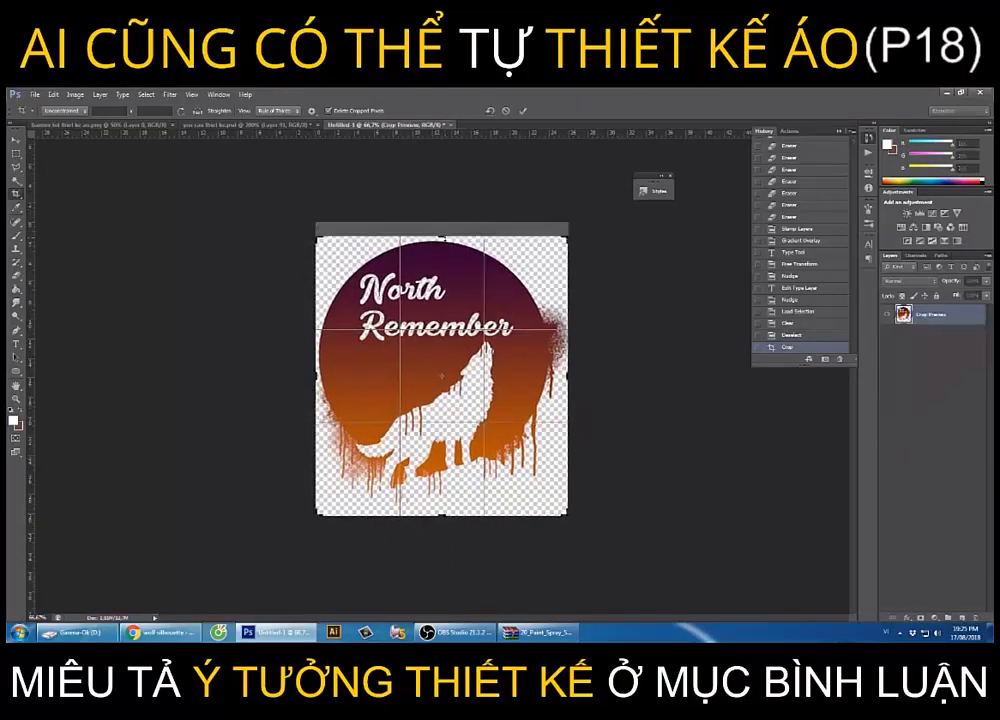
pyautogui.press('Return')
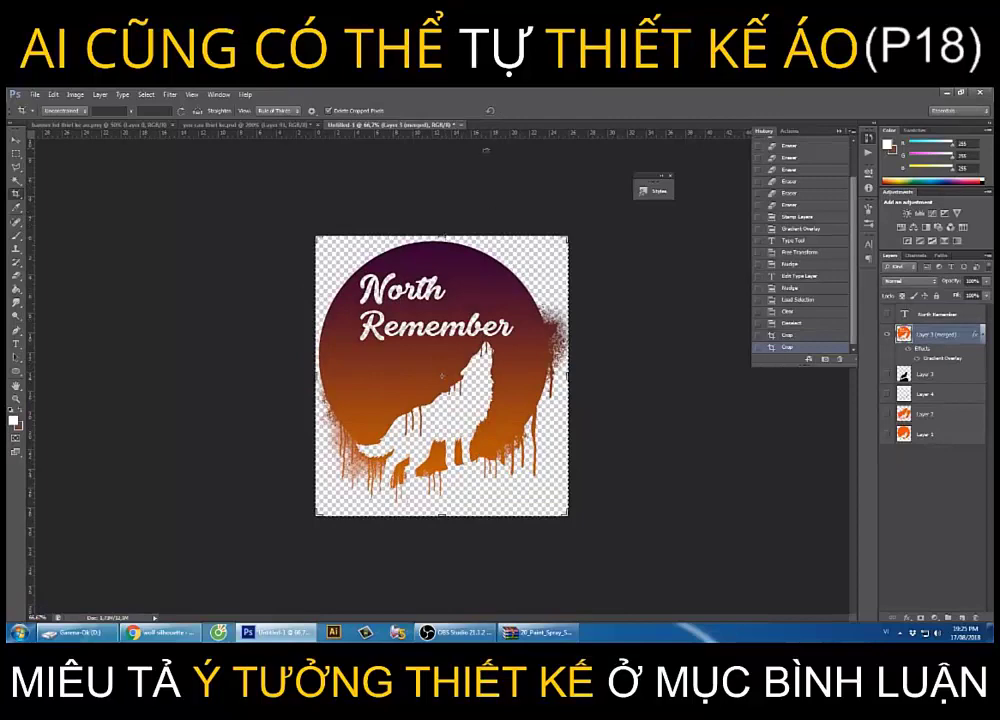
# Save the cropped design as a PNG image with Save As.
pyautogui.click(34, 94)
pyautogui.click(55, 203)
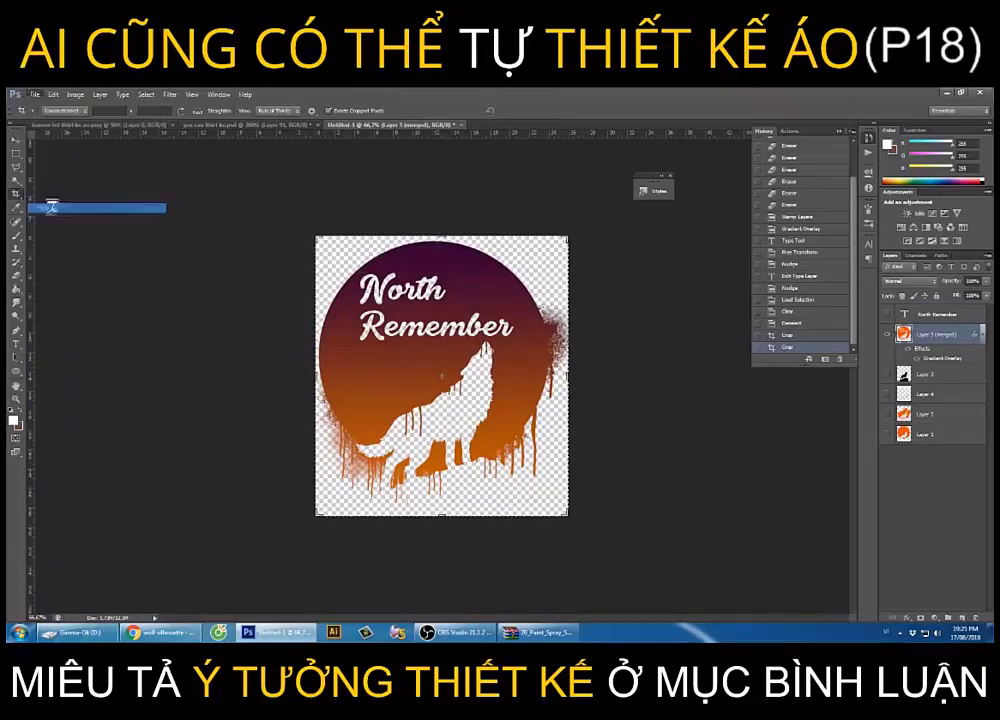
pyautogui.click(240, 465)
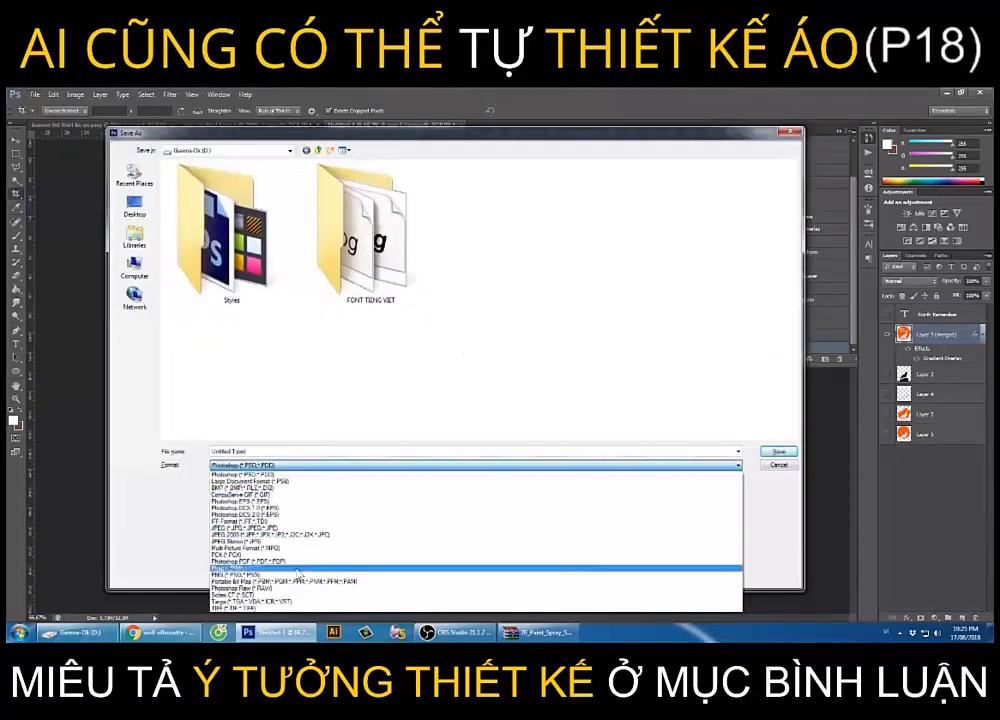
pyautogui.click(260, 565)
pyautogui.write('ai')
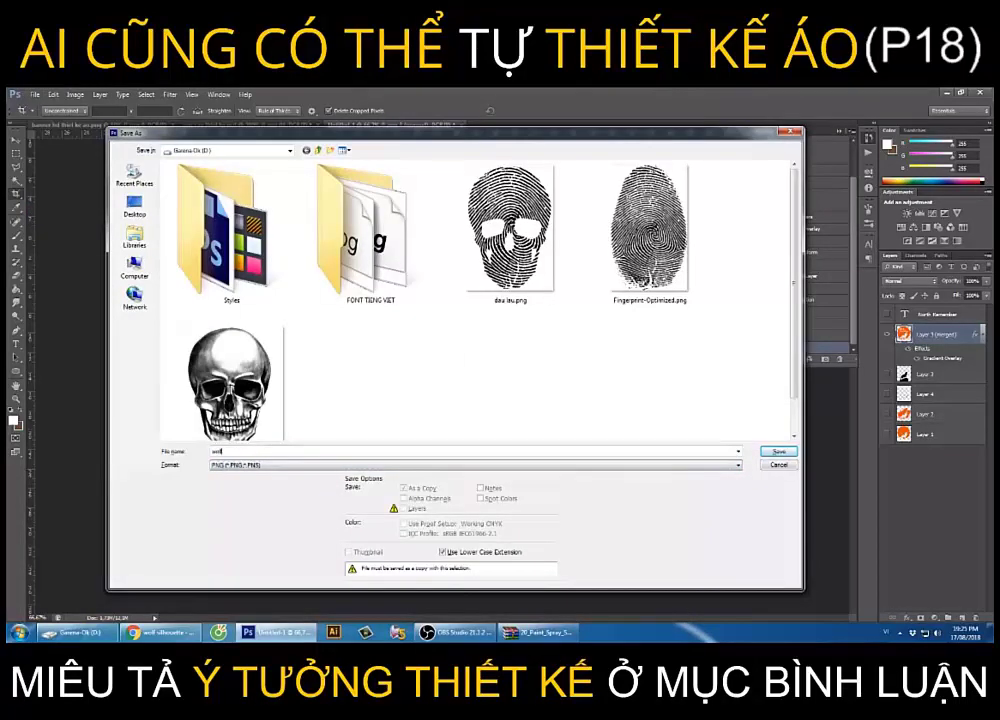
pyautogui.press('Return')
pyautogui.press('Return')
pyautogui.hotkey('alt', 'Tab')
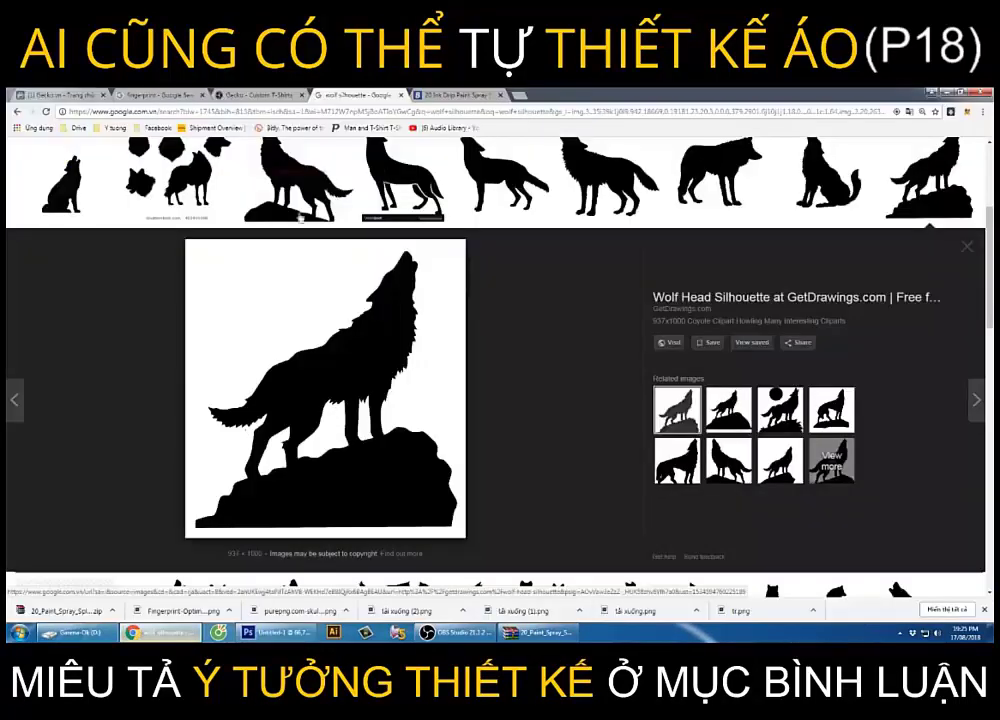
# In the gecko.vn designer, delete the skull image and the Rock text from the hoodie.
pyautogui.click(255, 95)
pyautogui.click(408, 330)
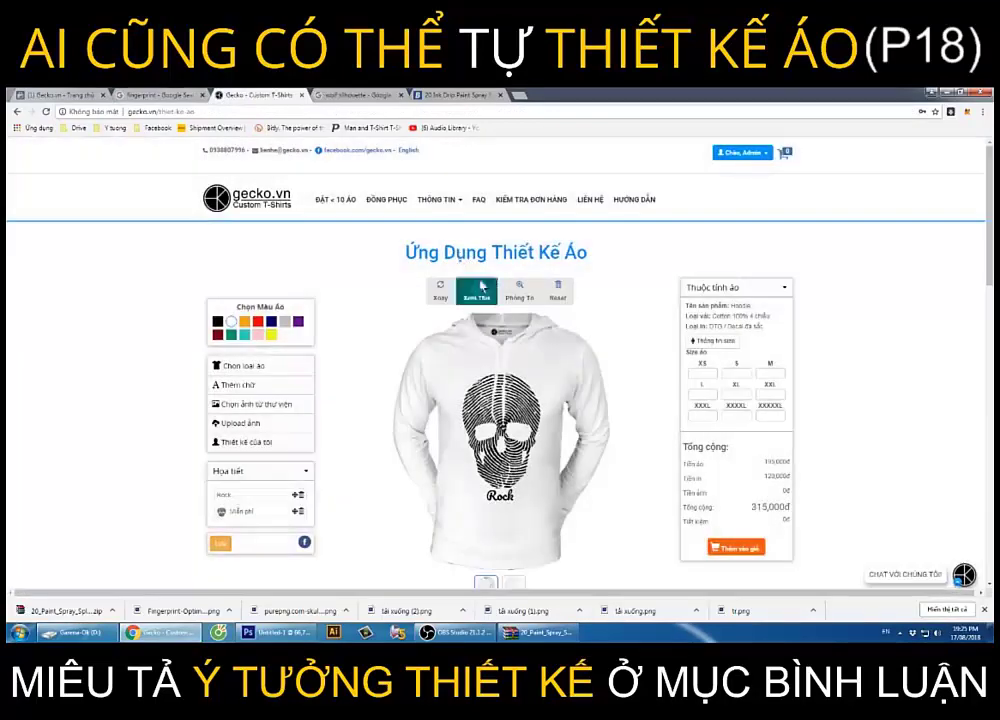
pyautogui.click(482, 287)
pyautogui.click(451, 377)
pyautogui.click(502, 494)
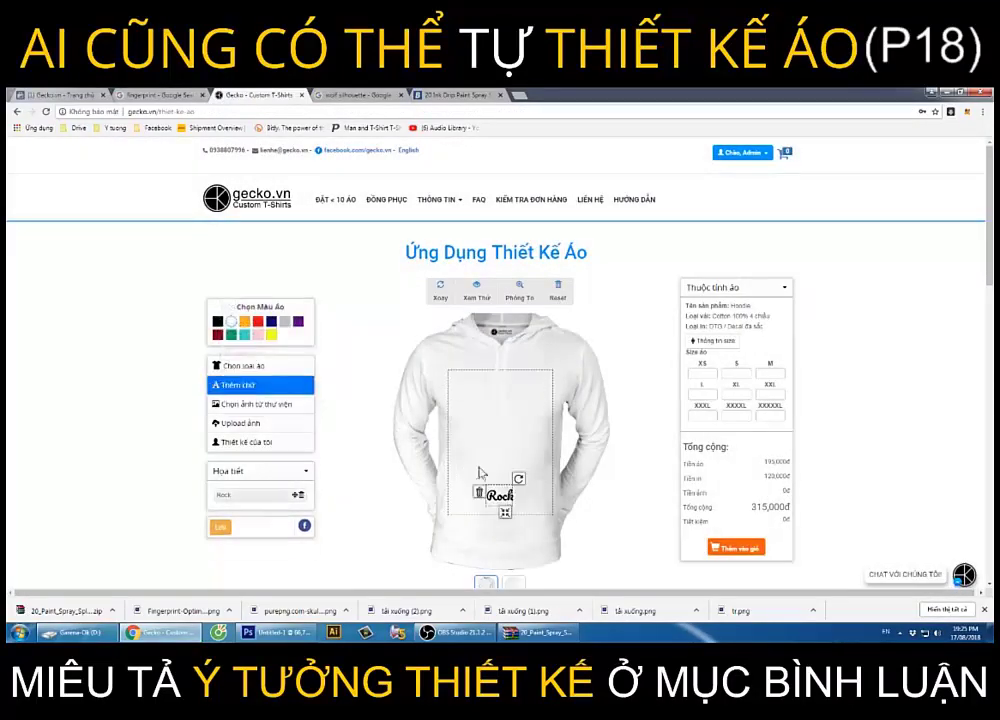
pyautogui.click(480, 473)
# Upload wolf.png onto the hoodie and view the hoodie details.
pyautogui.click(215, 403)
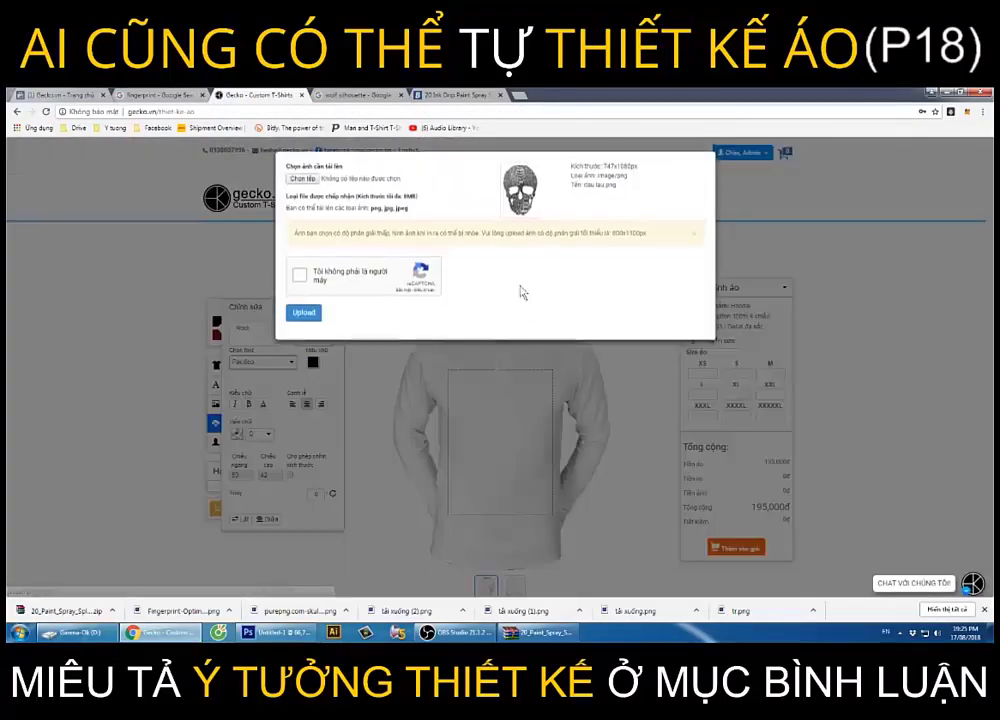
pyautogui.click(302, 177)
pyautogui.doubleClick(298, 168)
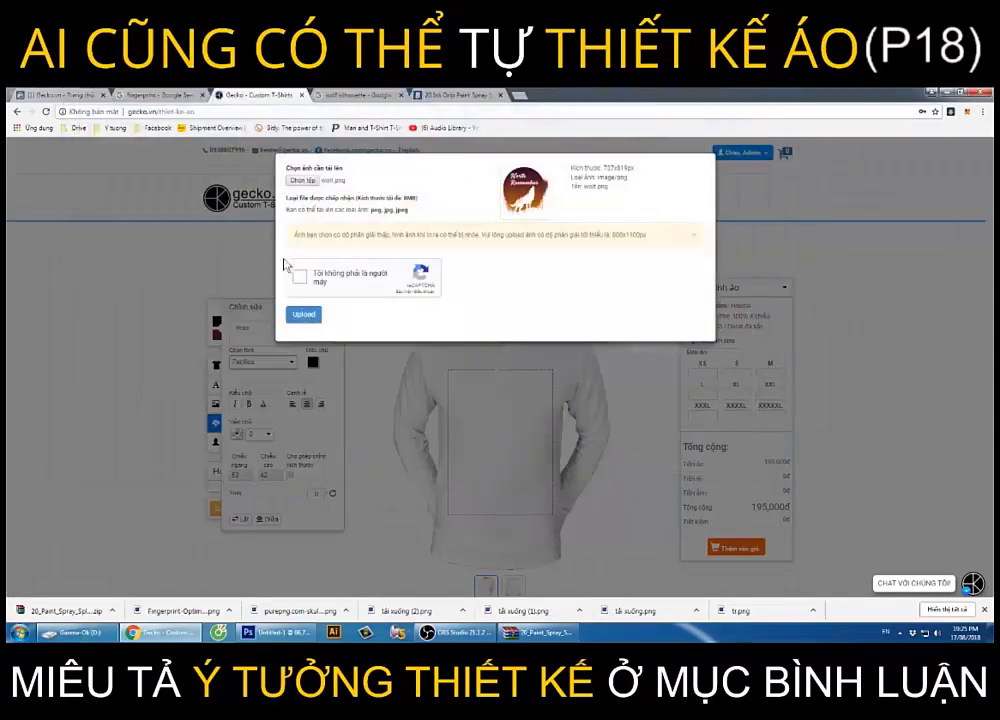
pyautogui.click(313, 317)
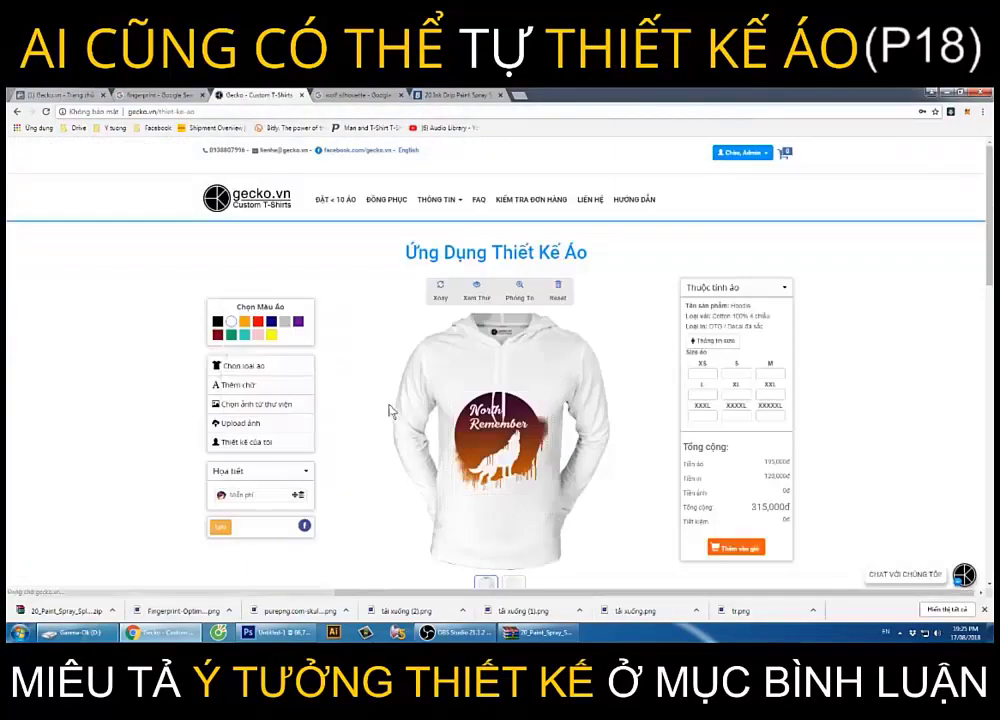
pyautogui.click(243, 367)
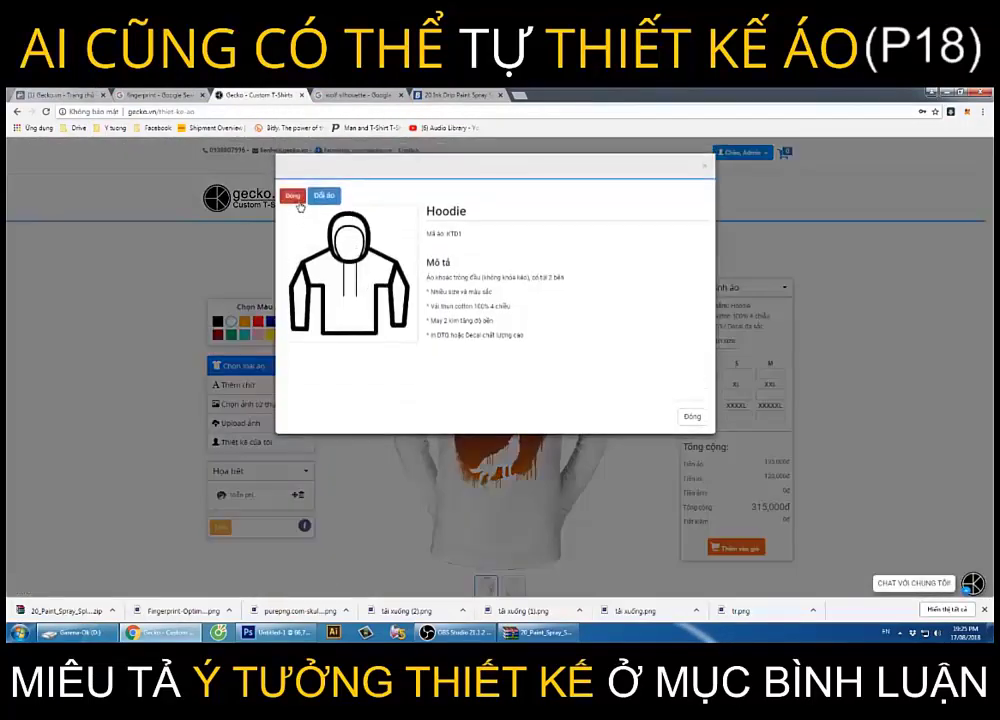
# Change the shirt to a white Cổ tròn tay ngắn (short-sleeve crew-neck) T-shirt.
pyautogui.click(290, 190)
pyautogui.click(391, 235)
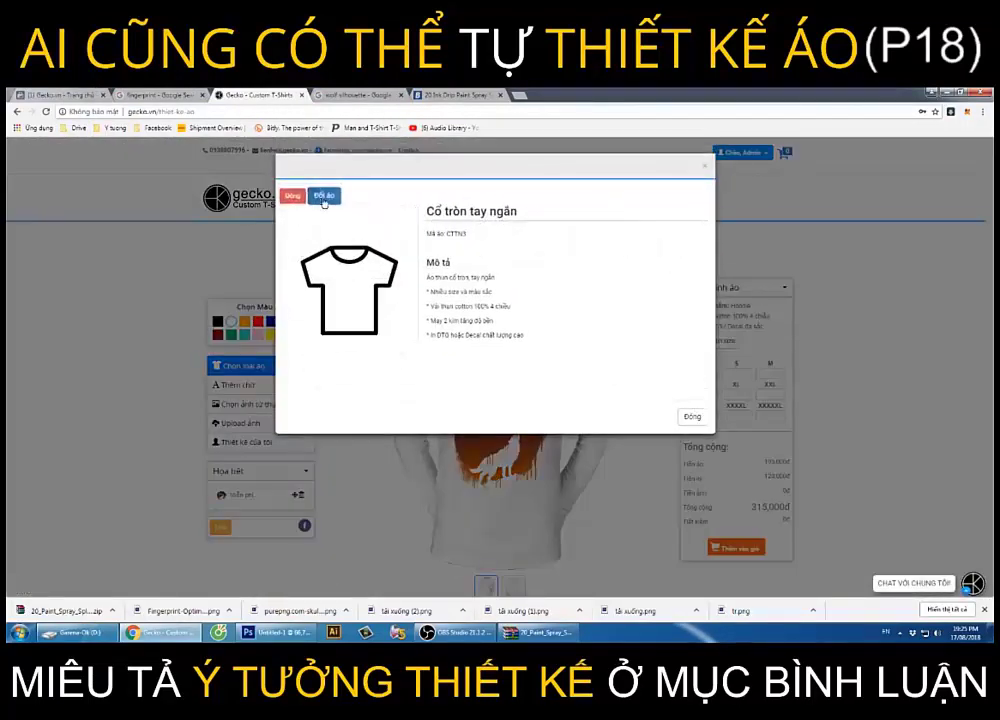
pyautogui.click(326, 196)
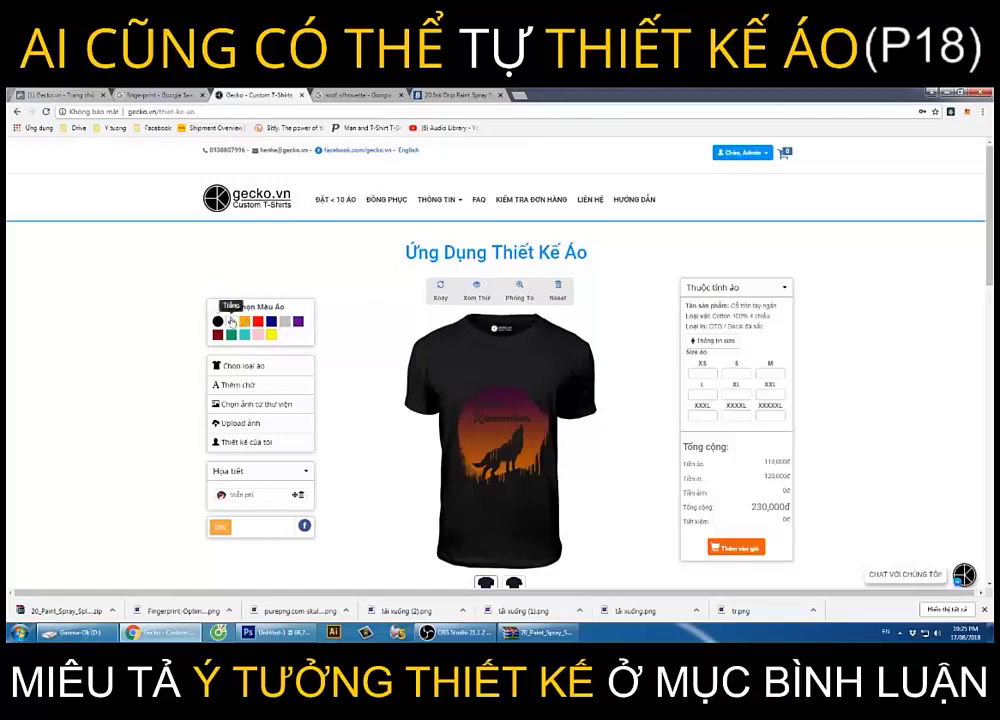
pyautogui.click(231, 321)
# Resize the wolf design to 133x140, reposition it on the chest, and save the design.
pyautogui.click(538, 460)
pyautogui.moveTo(543, 494); pyautogui.dragTo(522, 456)
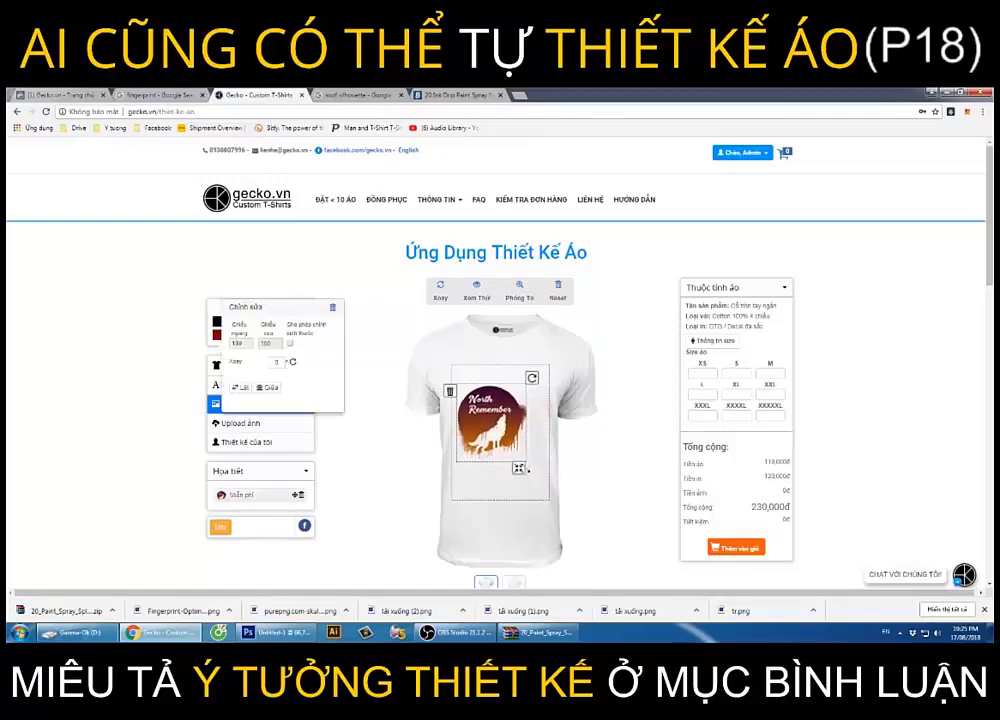
pyautogui.moveTo(491, 415); pyautogui.dragTo(496, 407)
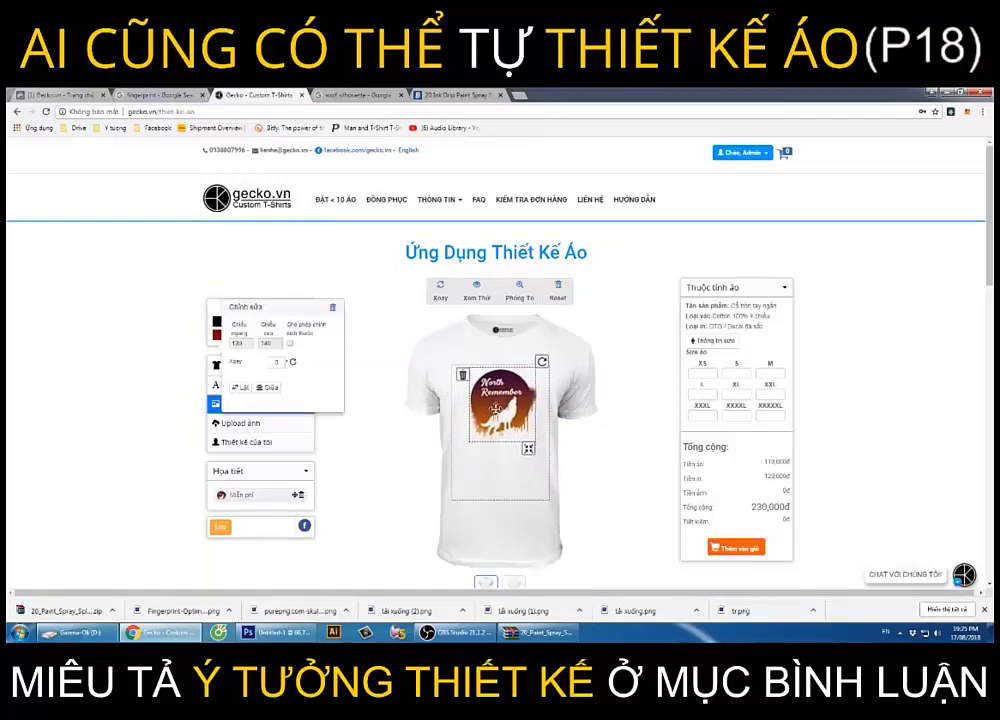
pyautogui.click(648, 397)
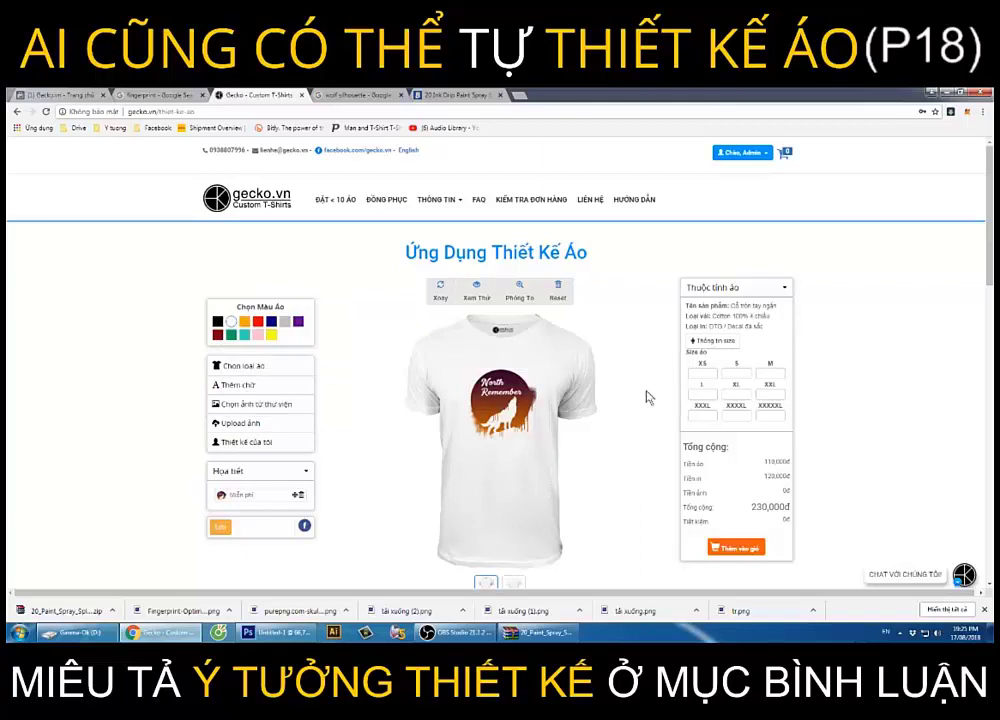
pyautogui.click(219, 527)
pyautogui.click(500, 405)
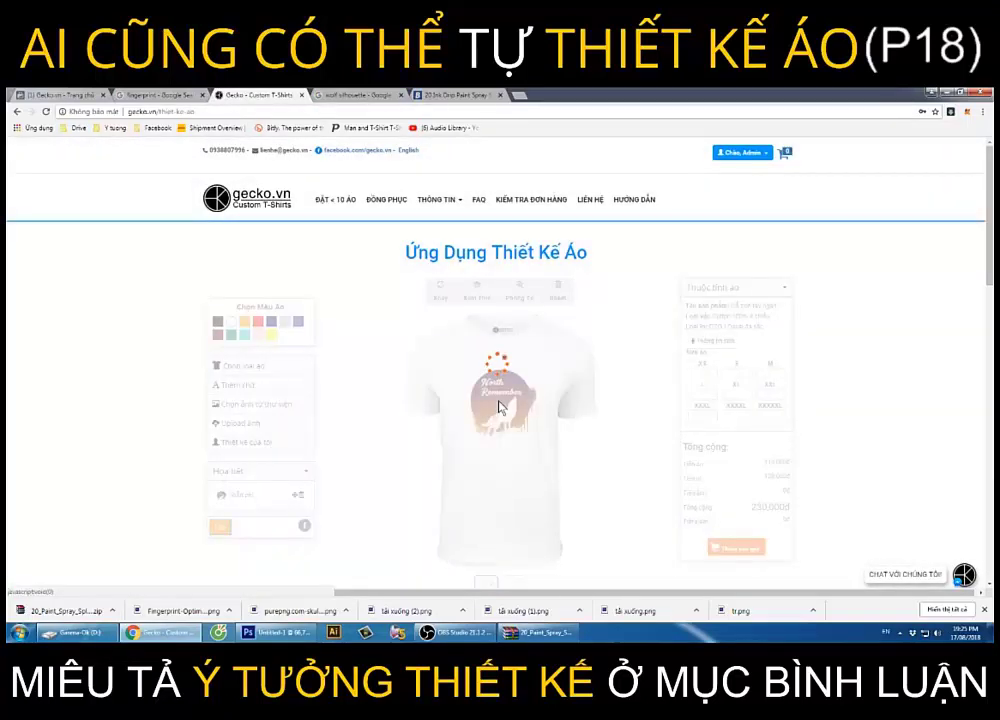